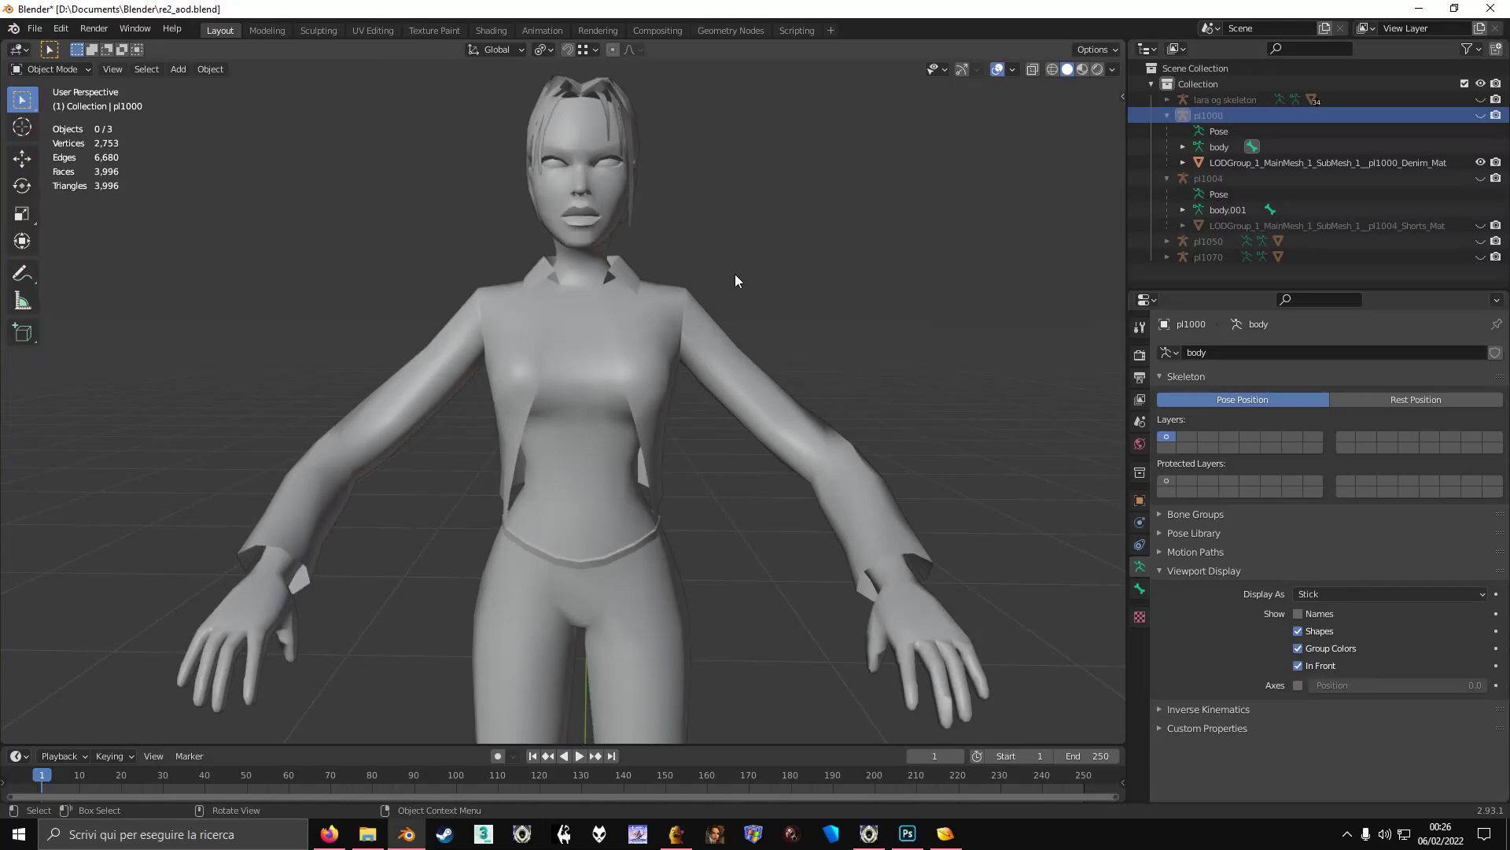
- Unhide the pl1000 armature and select it so its bones show over the character mesh
{"action": "middle_click_drag", "start_coordinate": [734, 283], "coordinate": [649, 312]}
{"action": "scroll", "coordinate": [711, 296], "scroll_direction": "up", "scroll_amount": 2}
{"action": "scroll", "coordinate": [645, 313], "scroll_direction": "up", "scroll_amount": 3}
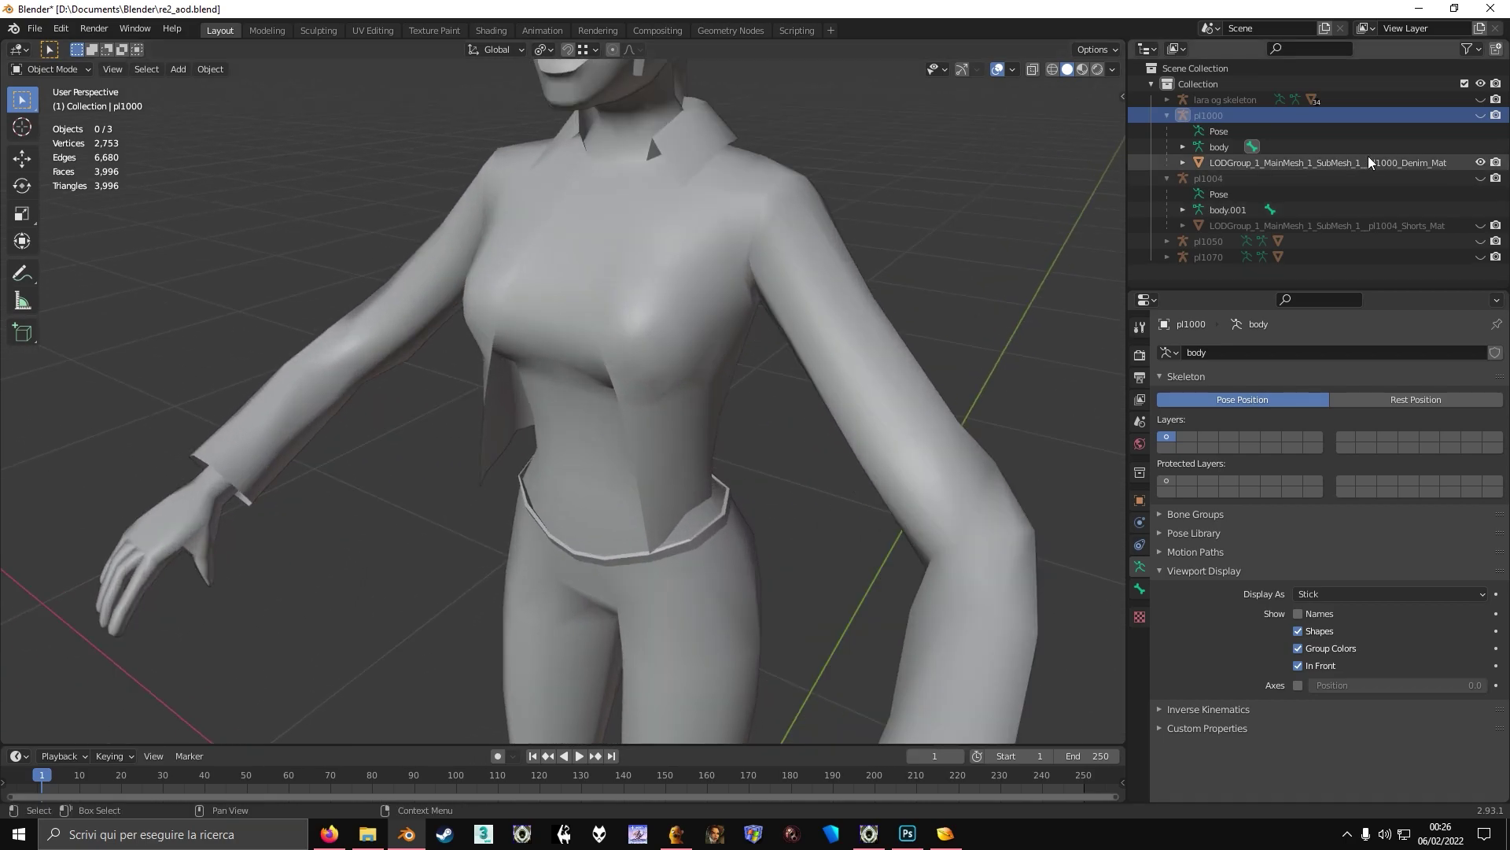
{"action": "left_click", "coordinate": [1482, 117]}
{"action": "left_click", "coordinate": [1452, 118]}
{"action": "middle_click_drag", "start_coordinate": [645, 340], "coordinate": [682, 340]}
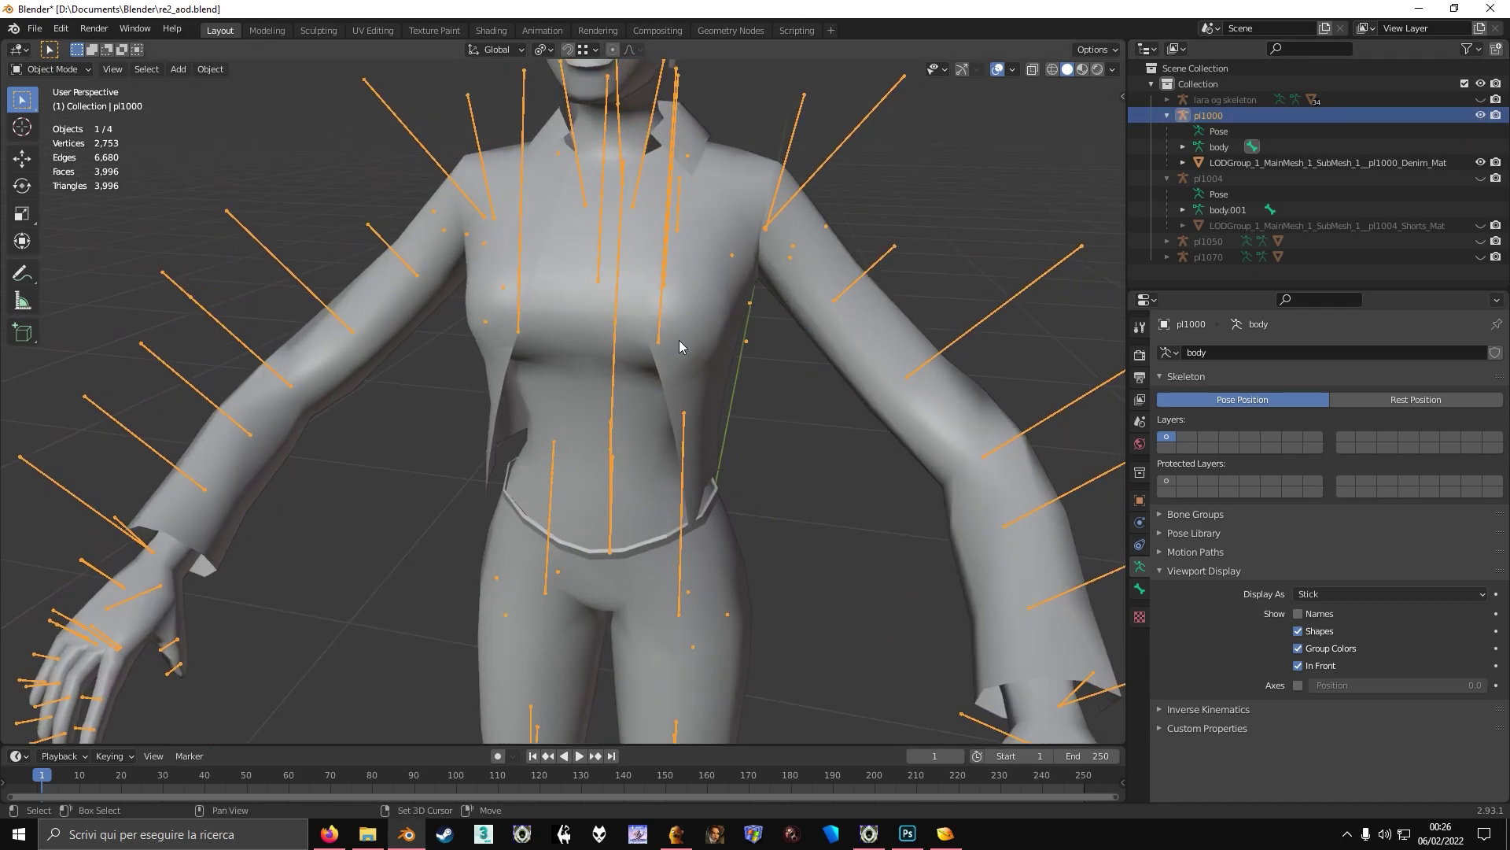
{"action": "scroll", "coordinate": [682, 341], "scroll_direction": "up", "scroll_amount": 2}
{"action": "mouse_move", "coordinate": [487, 381]}
{"action": "middle_mouse_down"}
{"action": "mouse_move", "coordinate": [513, 393]}
{"action": "mouse_move", "coordinate": [536, 371]}
{"action": "mouse_move", "coordinate": [522, 400]}
{"action": "mouse_move", "coordinate": [528, 365]}
{"action": "mouse_move", "coordinate": [512, 368]}
{"action": "middle_mouse_up"}
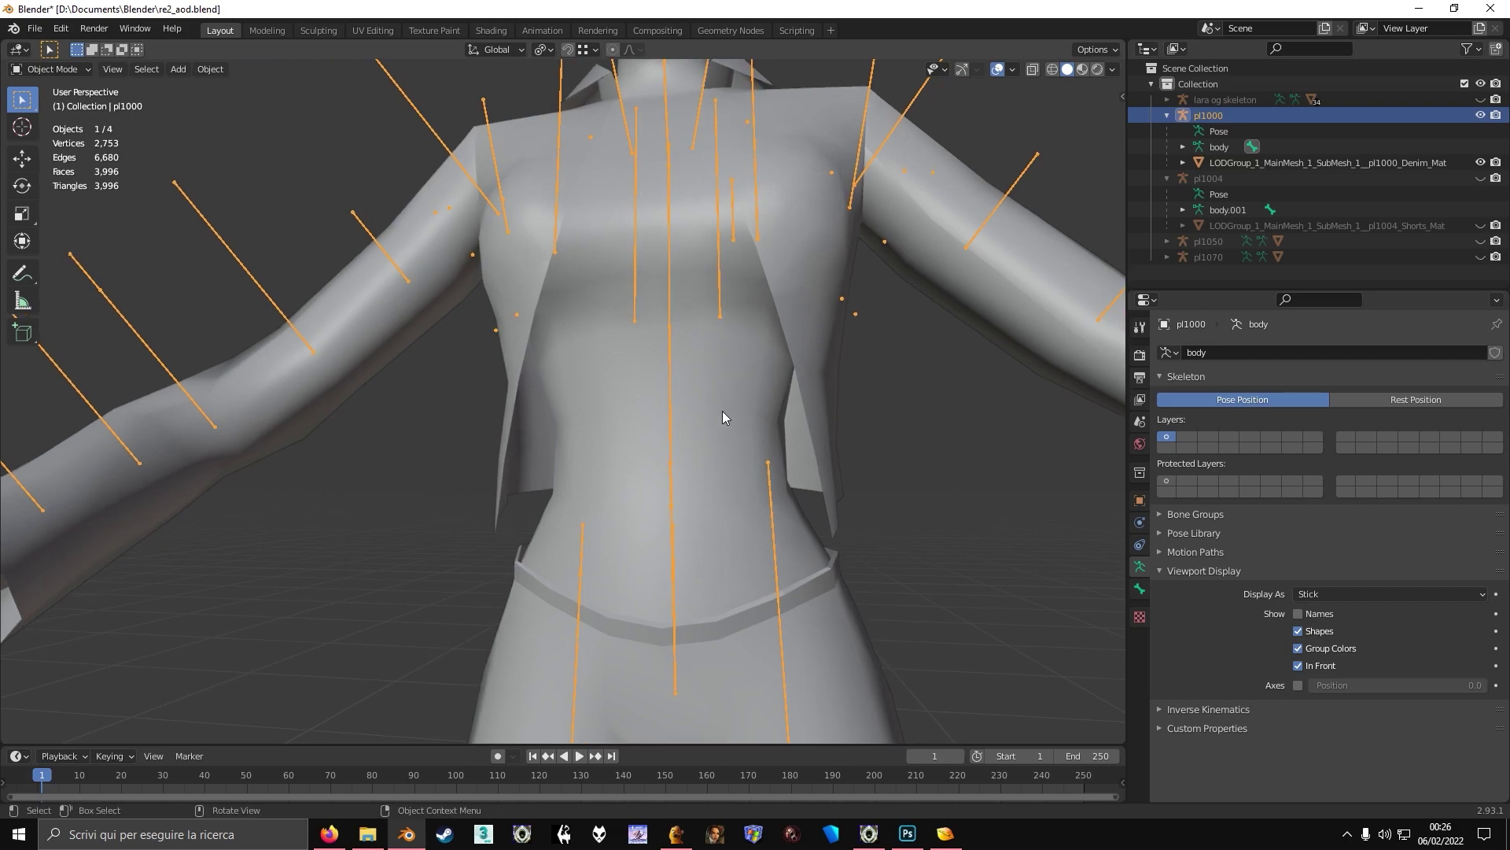
- Duplicate the r_breast_00_chain_end bone in Edit Mode and shift the copy outward along X
{"action": "middle_click_drag", "start_coordinate": [724, 417], "coordinate": [628, 372]}
{"action": "key", "text": "Tab"}
{"action": "left_click", "coordinate": [509, 345]}
{"action": "scroll", "coordinate": [509, 345], "scroll_direction": "down", "scroll_amount": 3}
{"action": "middle_click_drag", "start_coordinate": [511, 345], "coordinate": [637, 304]}
{"action": "scroll", "coordinate": [625, 327], "scroll_direction": "up", "scroll_amount": 2}
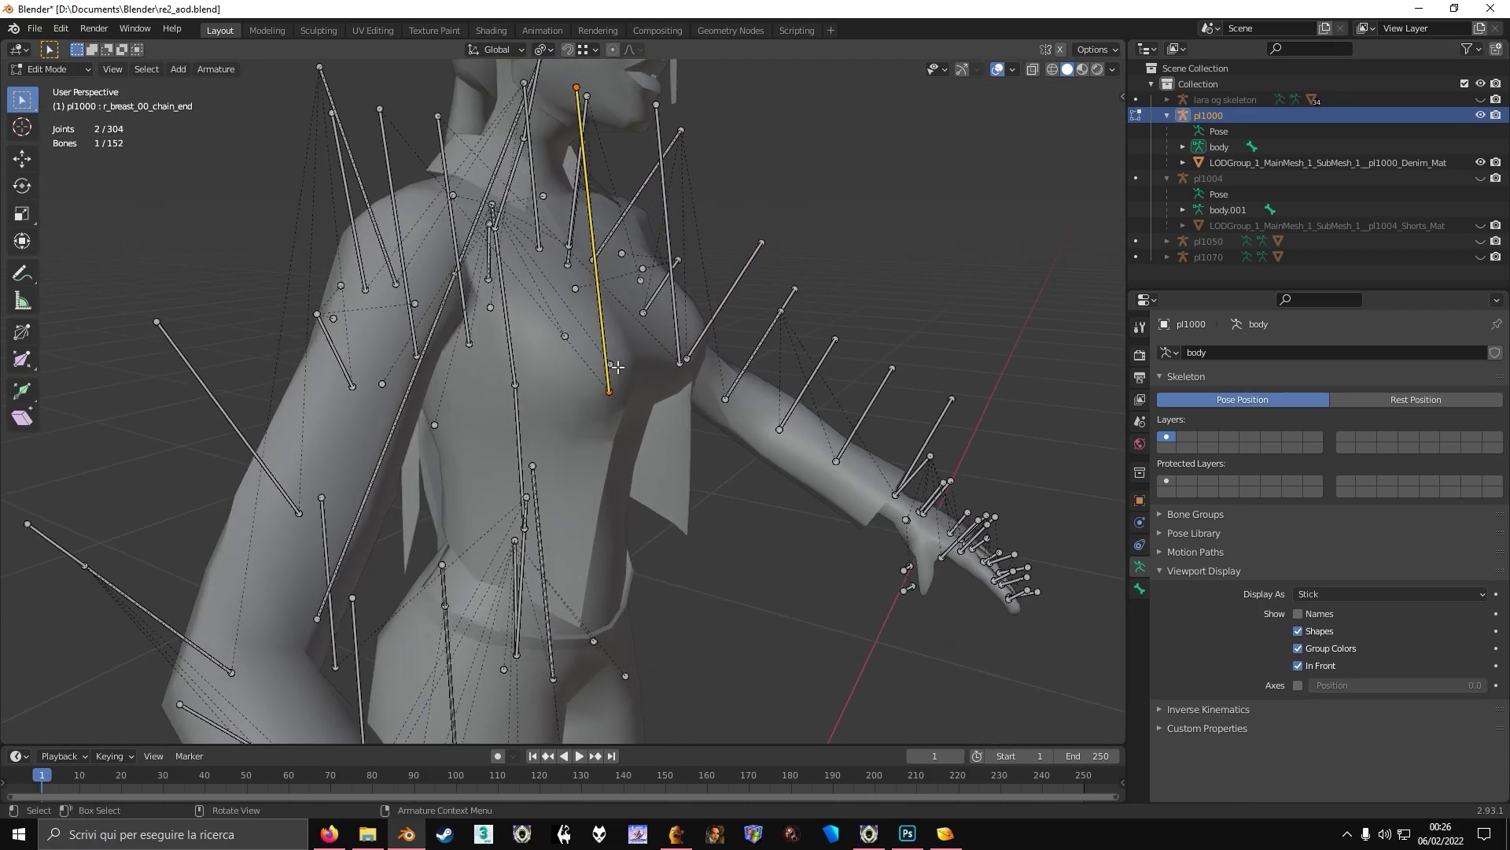
{"action": "key", "text": "shift+d"}
{"action": "key", "text": "x"}
{"action": "left_click", "coordinate": [552, 376]}
- Reposition the duplicated bone along Z and X beside the character's right jacket flap
{"action": "middle_click_drag", "start_coordinate": [551, 376], "coordinate": [586, 317]}
{"action": "key", "text": "g"}
{"action": "key", "text": "z"}
{"action": "left_click", "coordinate": [466, 401]}
{"action": "middle_click_drag", "start_coordinate": [586, 316], "coordinate": [592, 413]}
{"action": "key", "text": "g"}
{"action": "key", "text": "y"}
{"action": "key", "text": "x"}
{"action": "left_click", "coordinate": [631, 368]}
- Test-rotate the spine_2 bone in Pose Mode and select the duplicated bone beside the right jacket flap
{"action": "key", "text": "Tab"}
{"action": "key", "text": "ctrl+Tab"}
{"action": "middle_click_drag", "start_coordinate": [635, 332], "coordinate": [627, 366], "text": "shift"}
{"action": "left_click", "coordinate": [627, 366]}
{"action": "key", "text": "r"}
{"action": "right_click", "coordinate": [478, 432]}
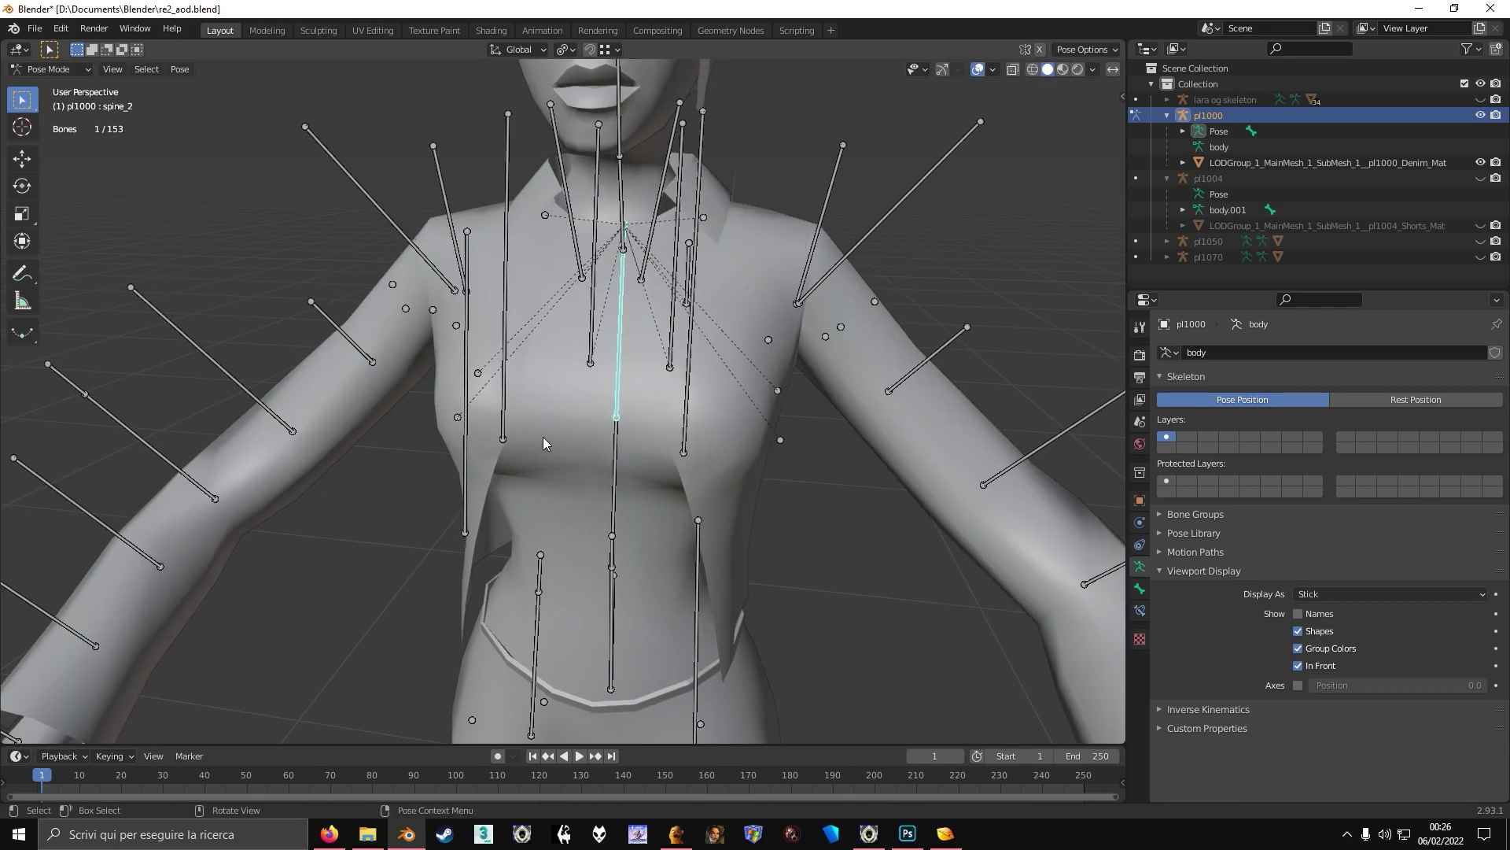
{"action": "left_click", "coordinate": [618, 396], "text": "alt+shift"}
{"action": "left_click", "coordinate": [612, 391]}
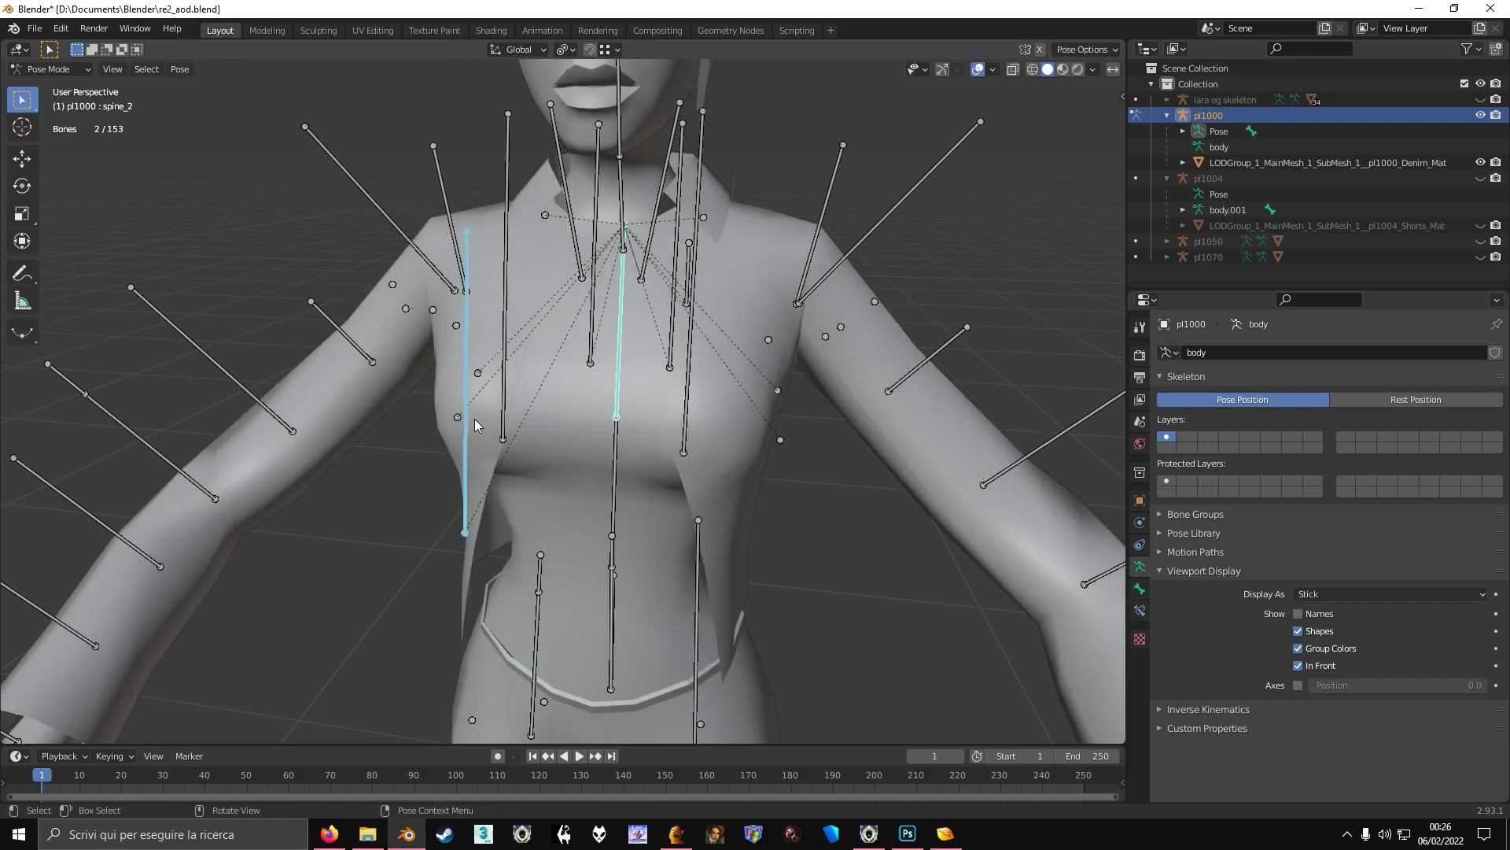
{"action": "left_click", "coordinate": [470, 437]}
- Move the duplicated bone about 0.024 m along Y in Edit Mode
{"action": "middle_click_drag", "start_coordinate": [471, 443], "coordinate": [651, 407]}
{"action": "key", "text": "Tab"}
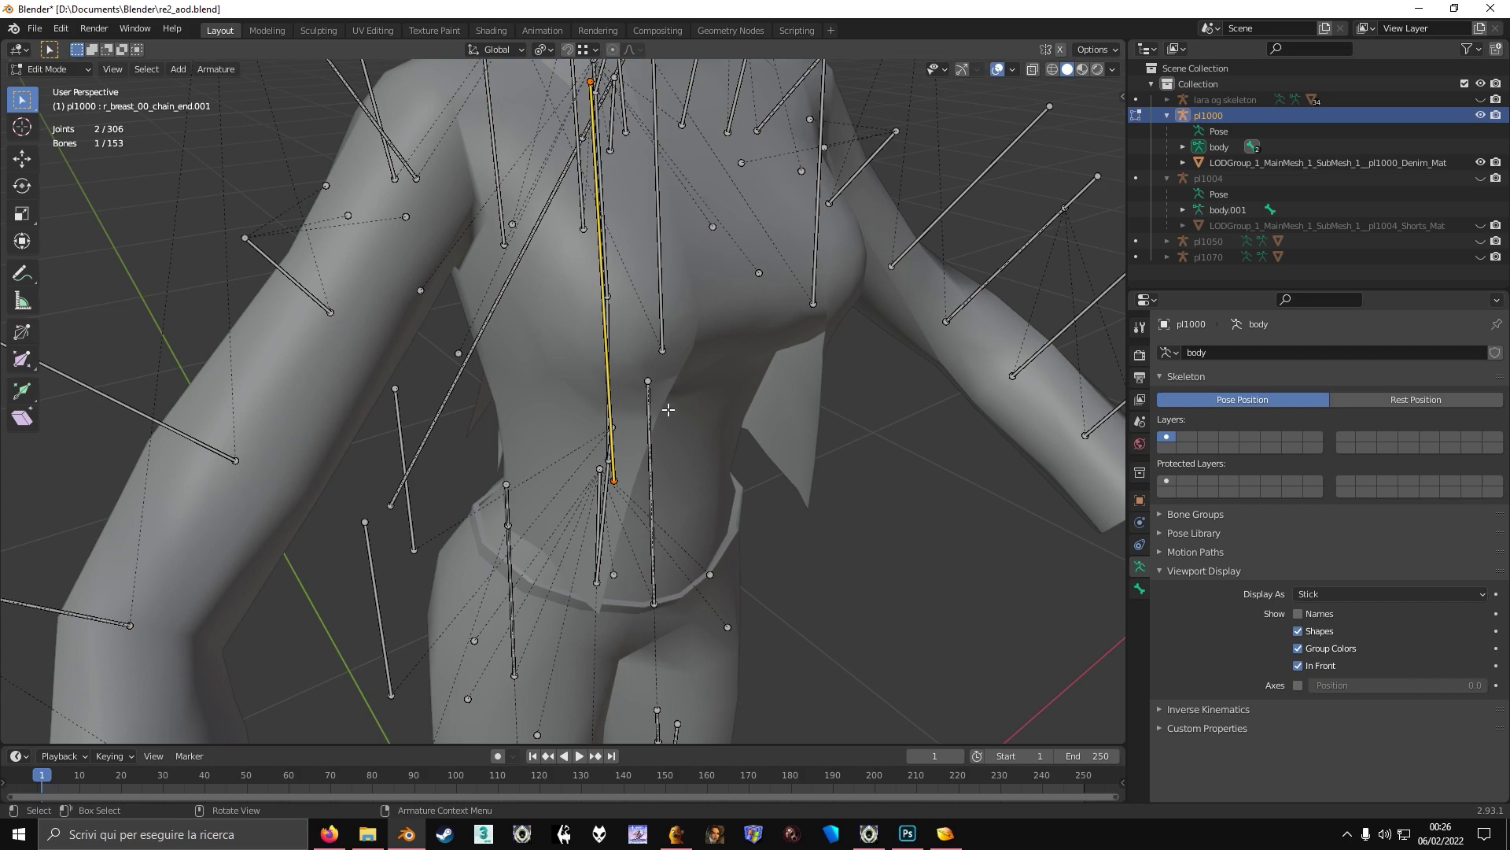
{"action": "key", "text": "g"}
{"action": "key", "text": "y"}
{"action": "left_click", "coordinate": [634, 405]}
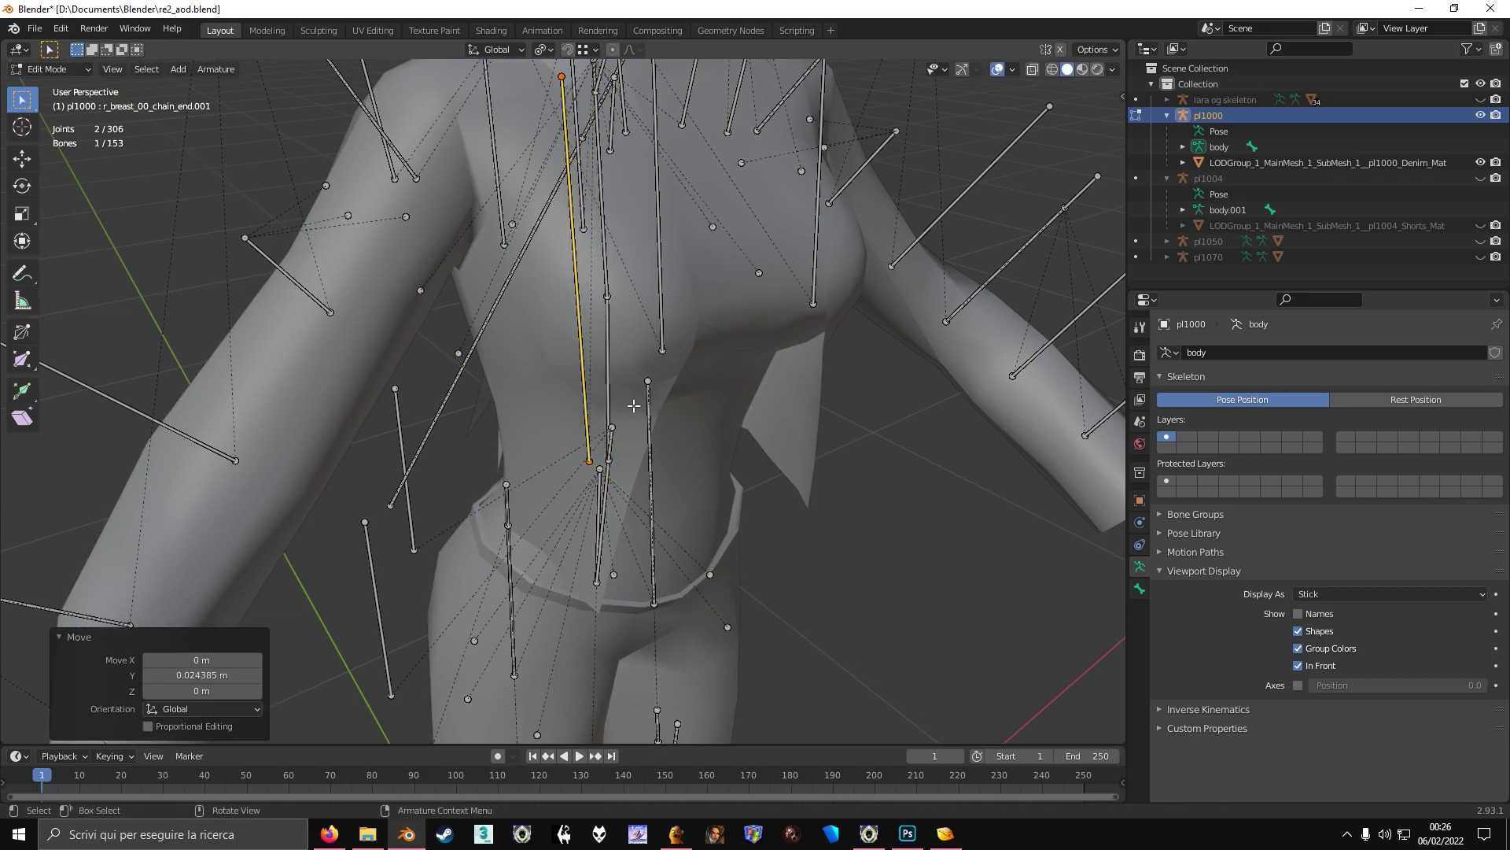
- Fine-tune the duplicated bone's position along X and Y until it sits inside the right jacket flap
{"action": "middle_click_drag", "start_coordinate": [634, 405], "coordinate": [617, 355]}
{"action": "key", "text": "g"}
{"action": "key", "text": "x"}
{"action": "left_click", "coordinate": [579, 367]}
{"action": "key", "text": "g"}
{"action": "key", "text": "y"}
{"action": "left_click", "coordinate": [682, 395]}
{"action": "key", "text": "g"}
{"action": "left_click", "coordinate": [536, 372]}
- Test-rotate the duplicated bone in Pose Mode to check its pivot at the jacket flap
{"action": "key", "text": "ctrl+Tab"}
{"action": "scroll", "coordinate": [617, 356], "scroll_direction": "down", "scroll_amount": 4}
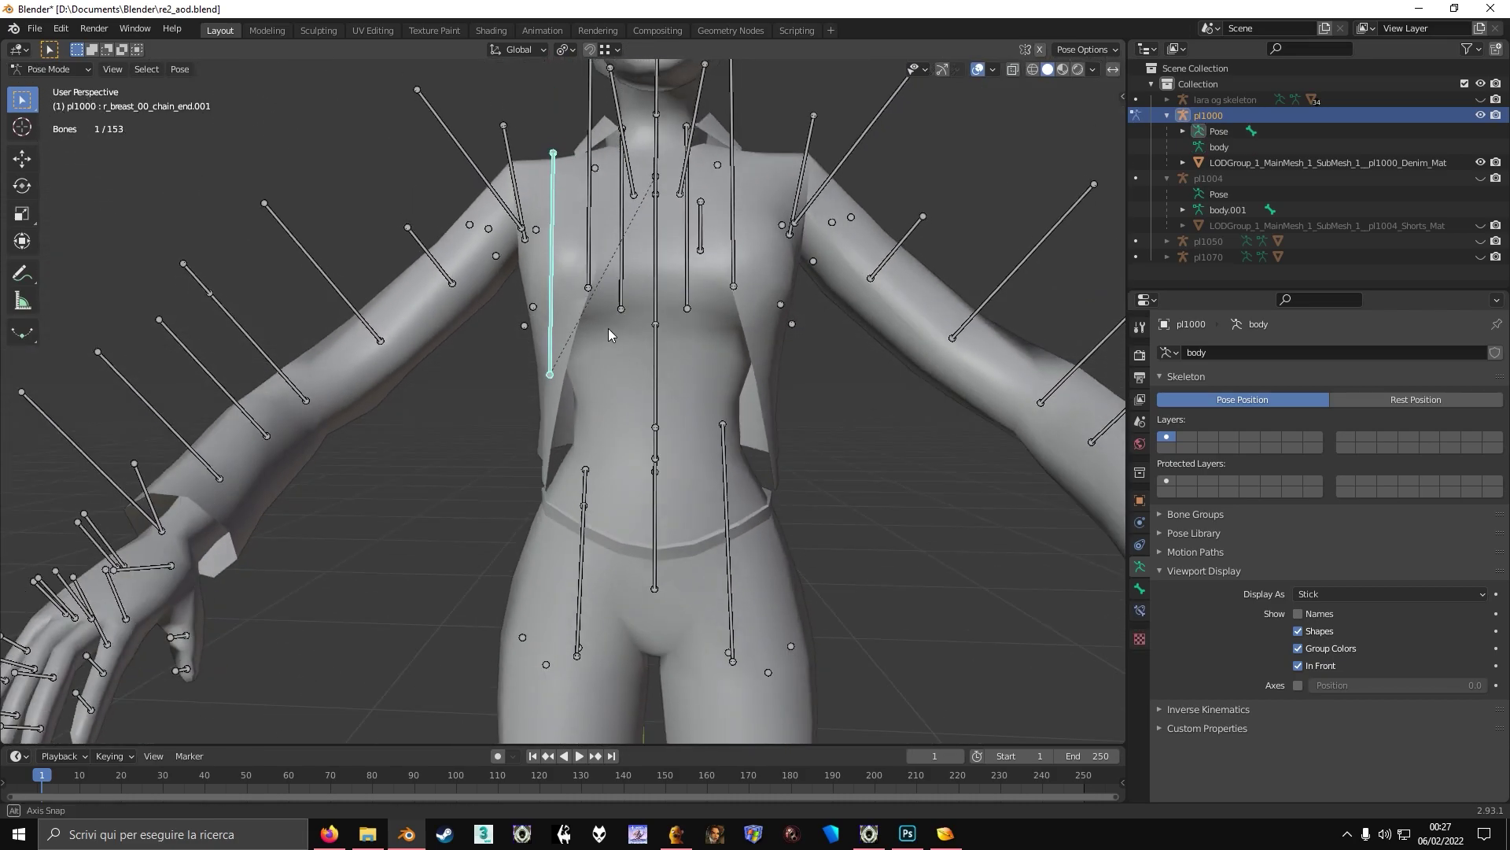
{"action": "key", "text": "r"}
{"action": "right_click", "coordinate": [614, 371]}
- Rename the duplicated bone beside the right jacket flap as rjacket_1
{"action": "scroll", "coordinate": [620, 395], "scroll_direction": "up", "scroll_amount": 5}
{"action": "key", "text": "Tab"}
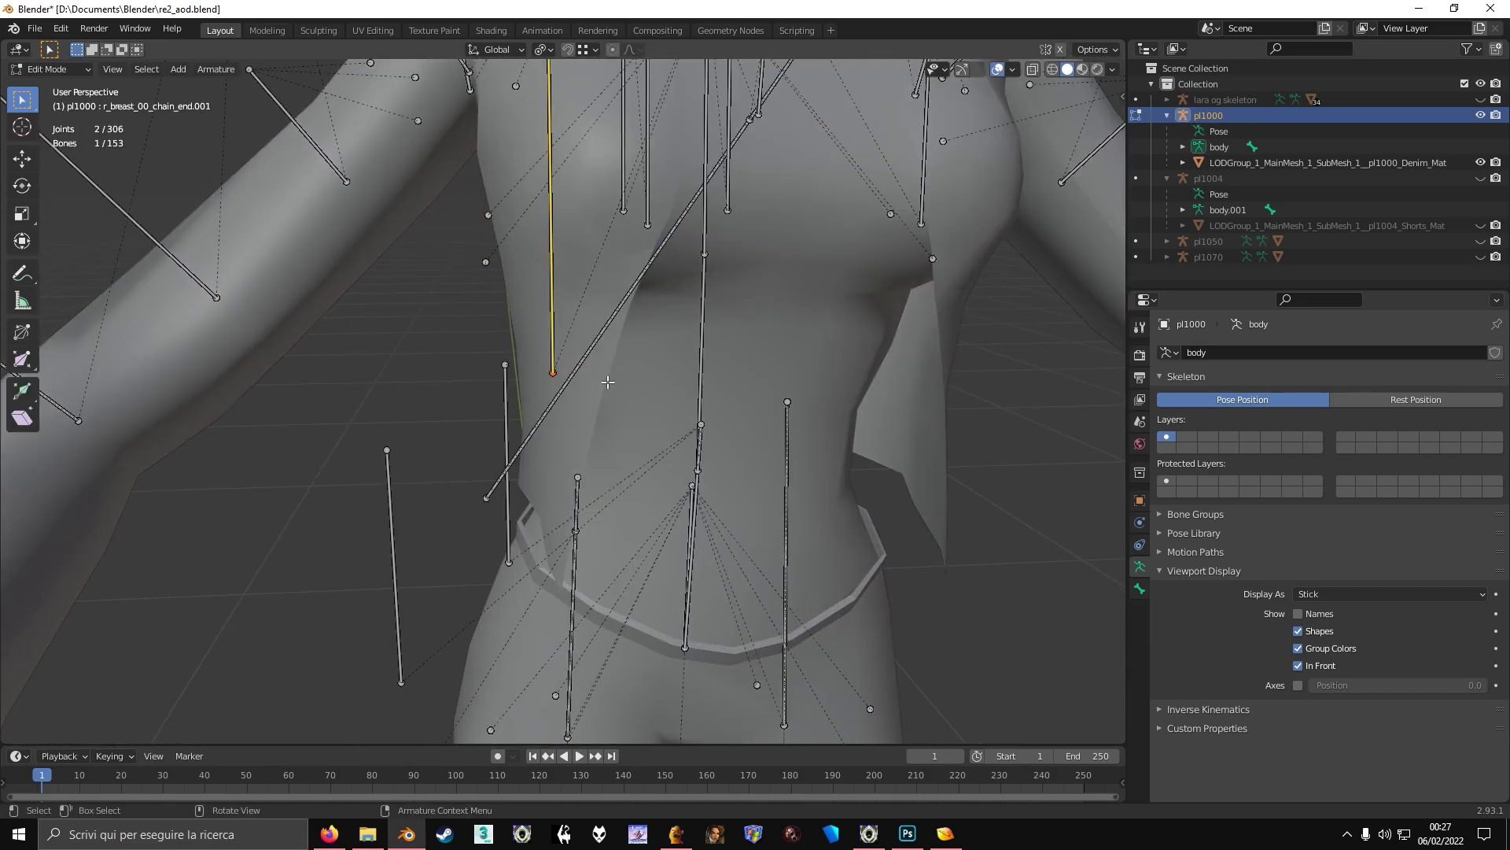
{"action": "left_click", "coordinate": [1139, 590]}
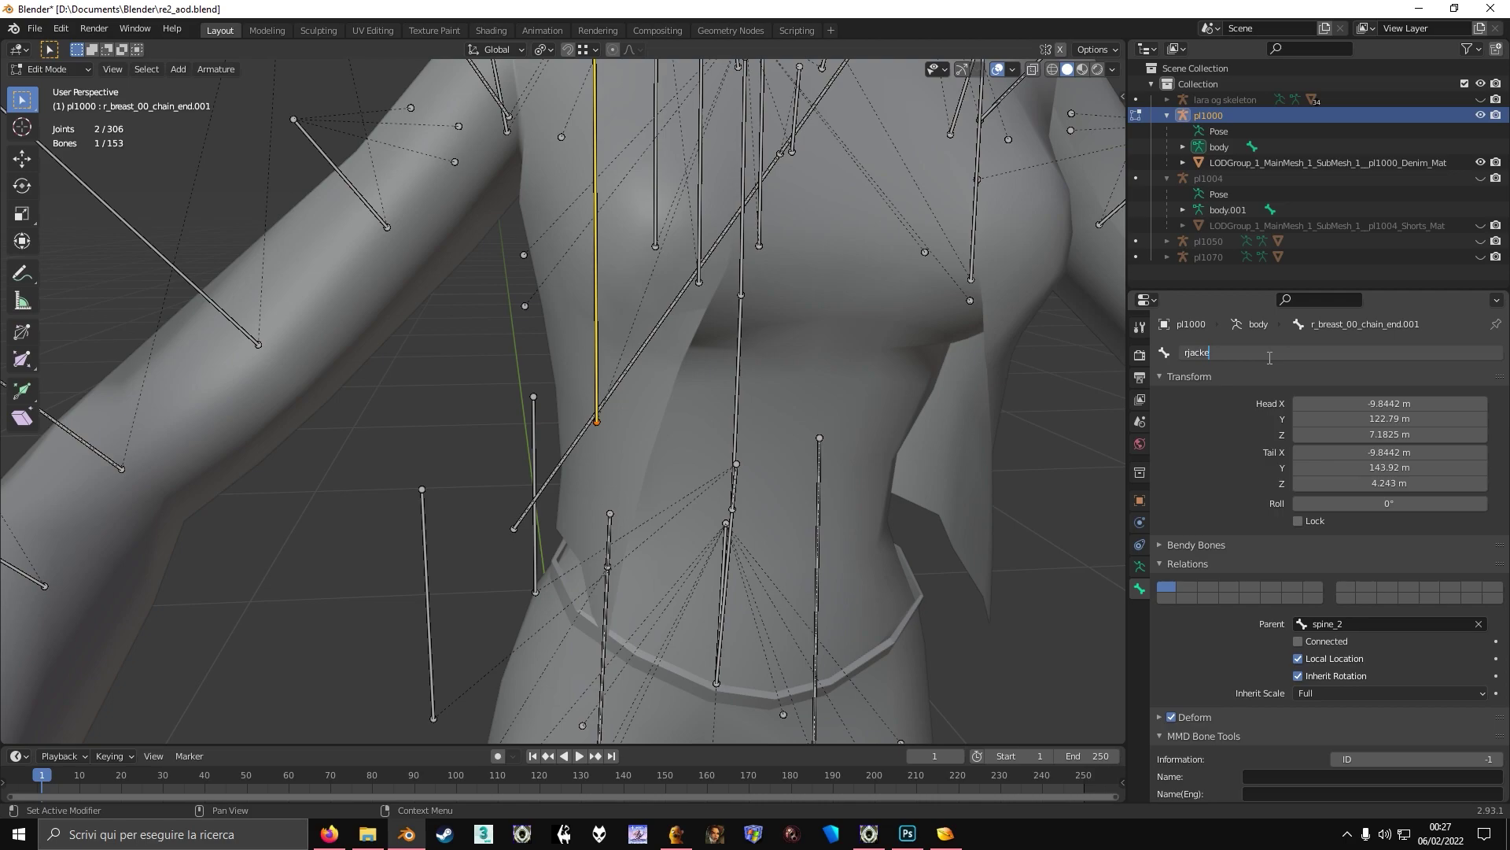
{"action": "left_click", "coordinate": [1270, 358]}
{"action": "type", "text": "rjacket_1"}
{"action": "key", "text": "Return"}
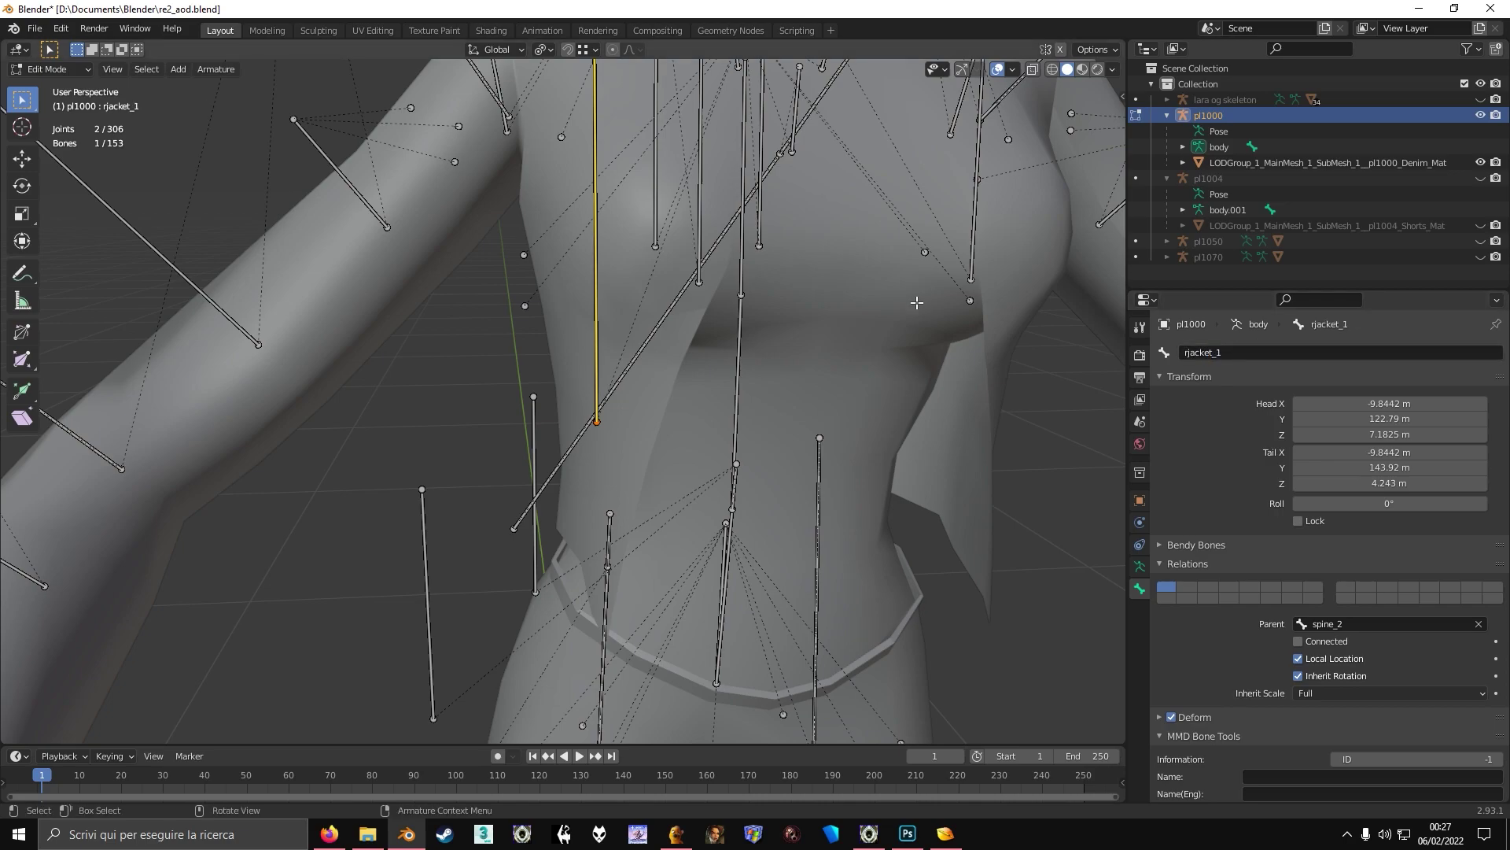
- Duplicate rjacket_1 about 0.035 m downward along Z and name the copy rjacket_2
{"action": "middle_click_drag", "start_coordinate": [918, 304], "coordinate": [769, 317]}
{"action": "key", "text": "shift+d"}
{"action": "left_click", "coordinate": [769, 388]}
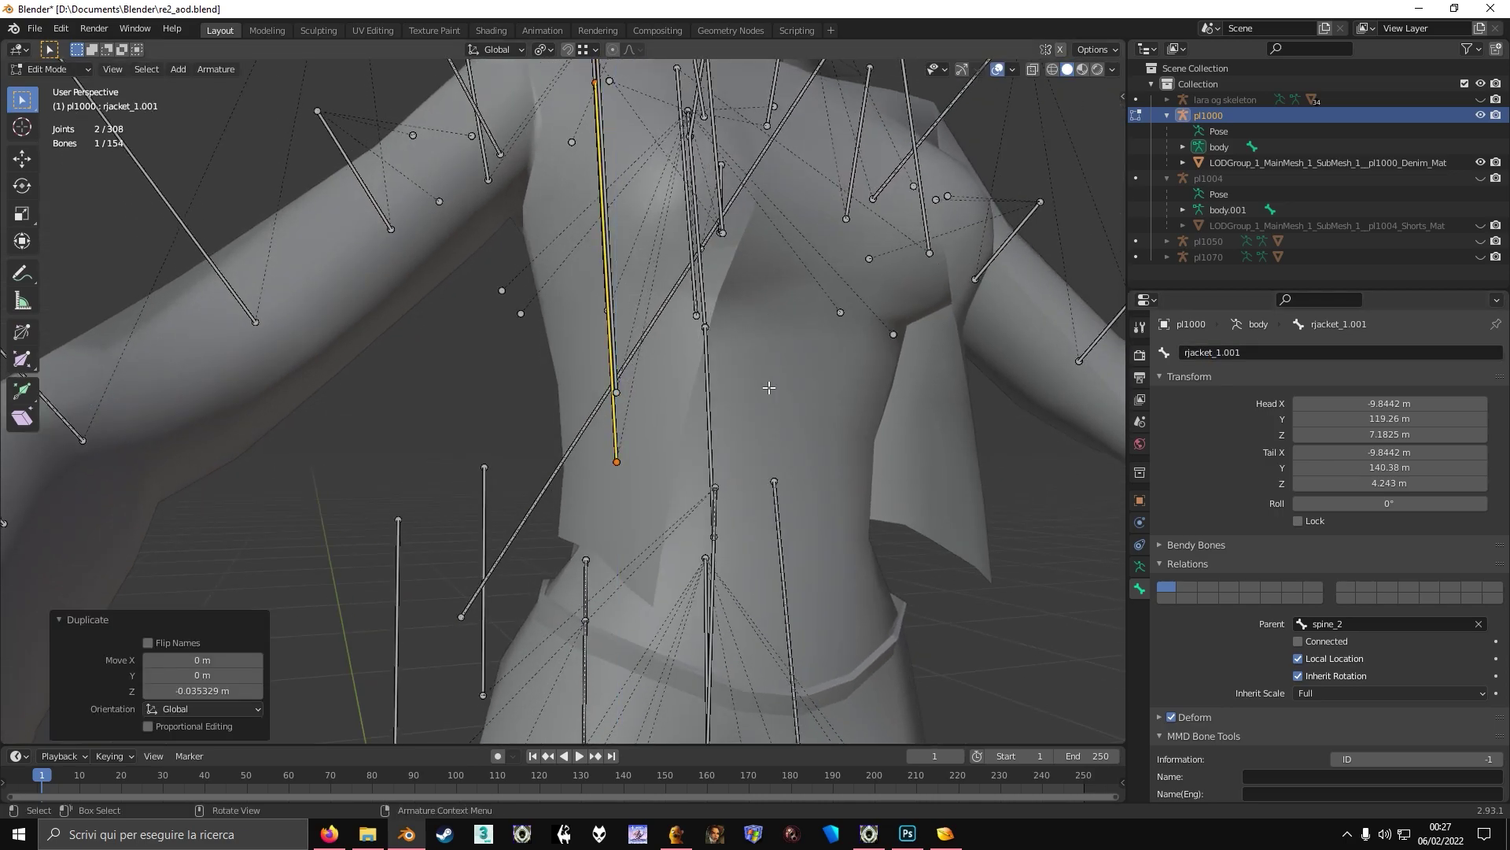
{"action": "middle_click_drag", "start_coordinate": [769, 388], "coordinate": [843, 406]}
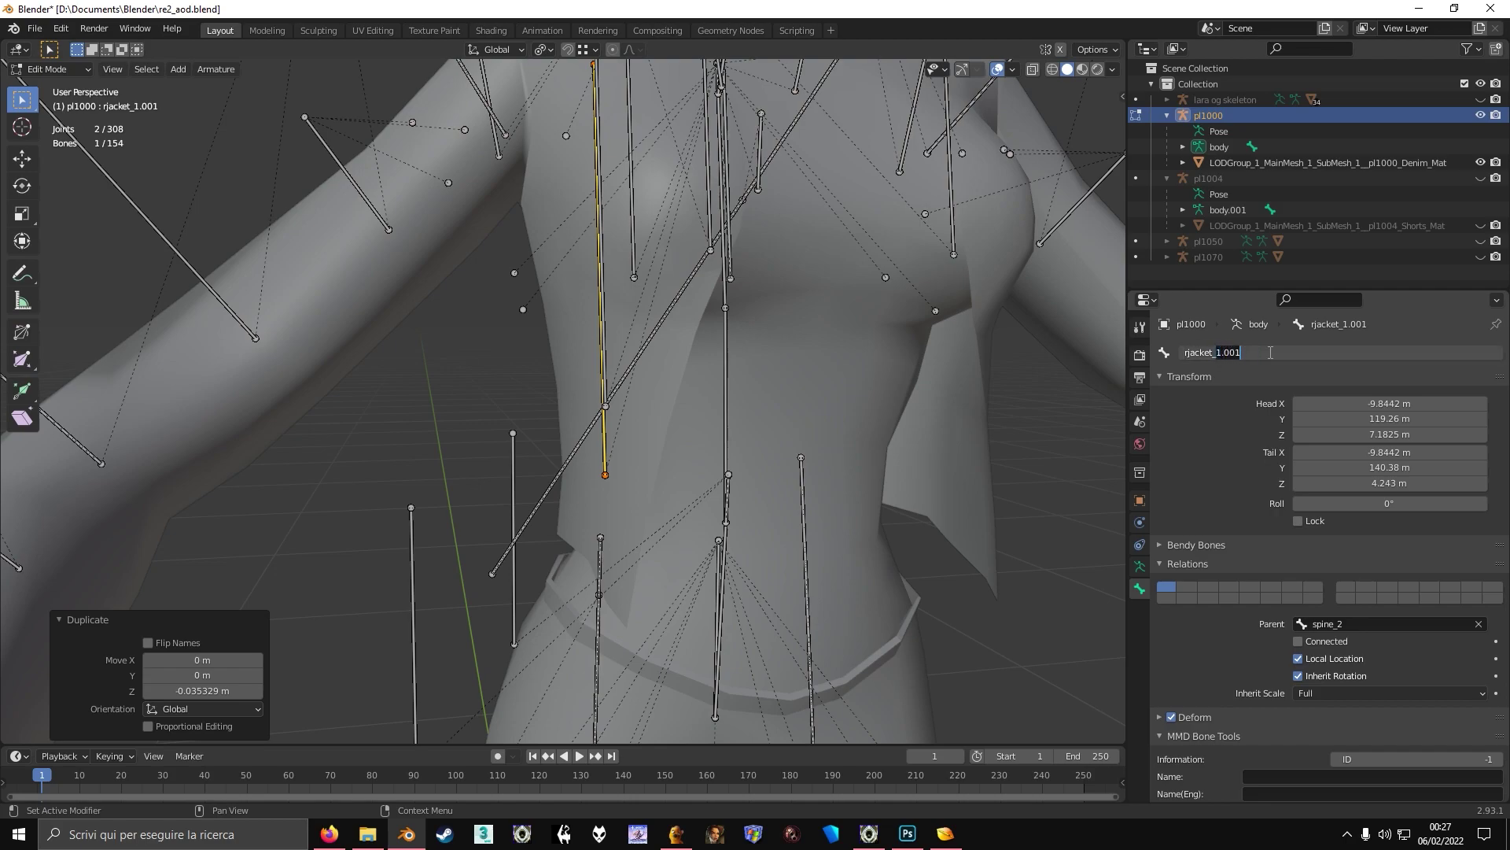
{"action": "type", "text": "2"}
{"action": "key", "text": "Return"}
{"action": "scroll", "coordinate": [673, 392], "scroll_direction": "down", "scroll_amount": 3}
{"action": "scroll", "coordinate": [672, 392], "scroll_direction": "up", "scroll_amount": 3}
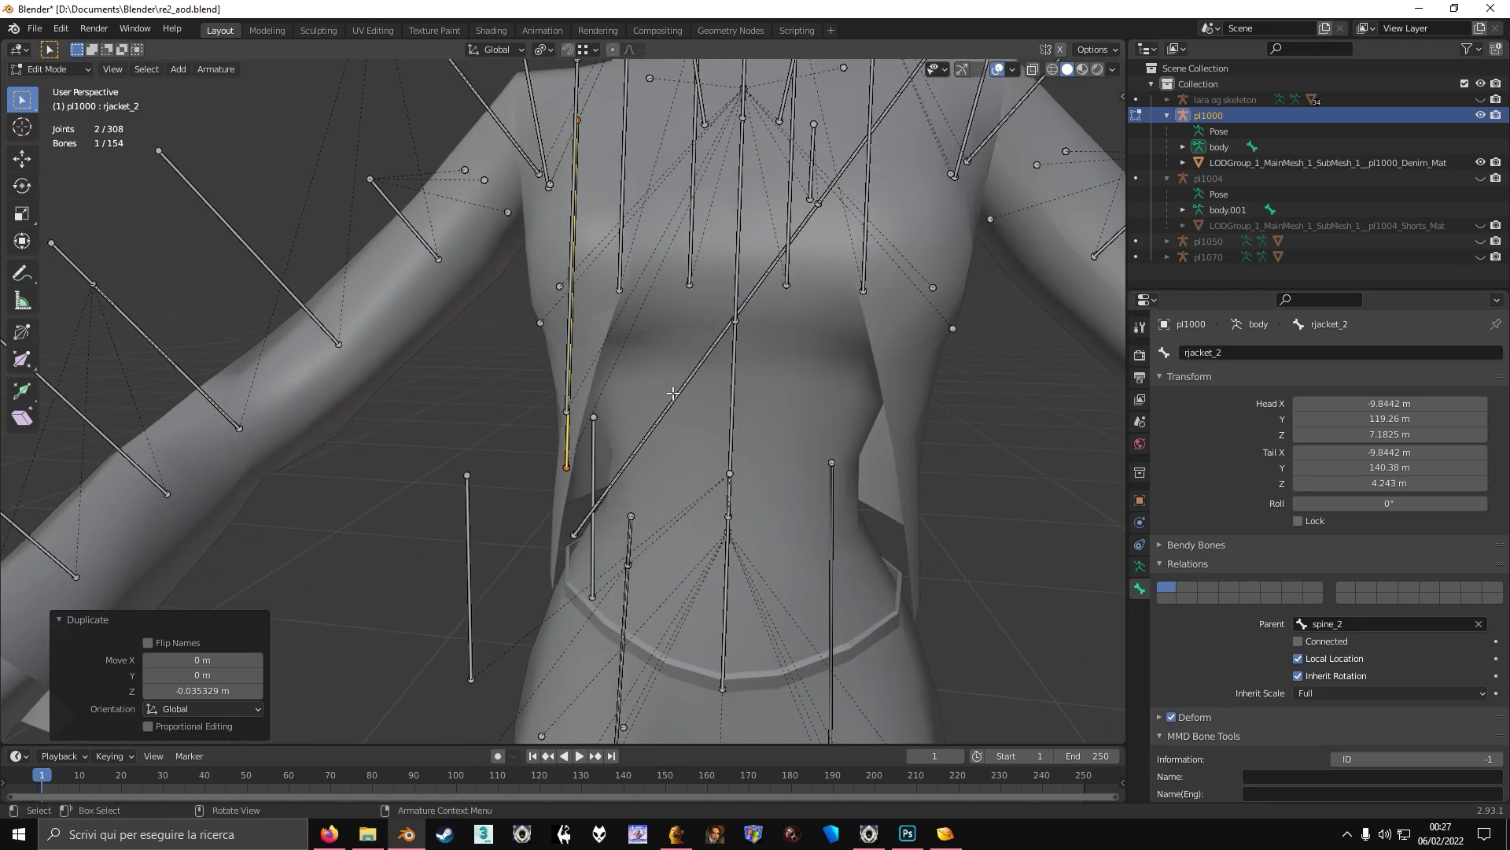
- Parent the rjacket_2 bone to rjacket_1 in Edit Mode
{"action": "key", "text": "Tab"}
{"action": "middle_click_drag", "start_coordinate": [659, 400], "coordinate": [616, 415]}
{"action": "key", "text": "ctrl+Tab"}
{"action": "key", "text": "ctrl+Tab"}
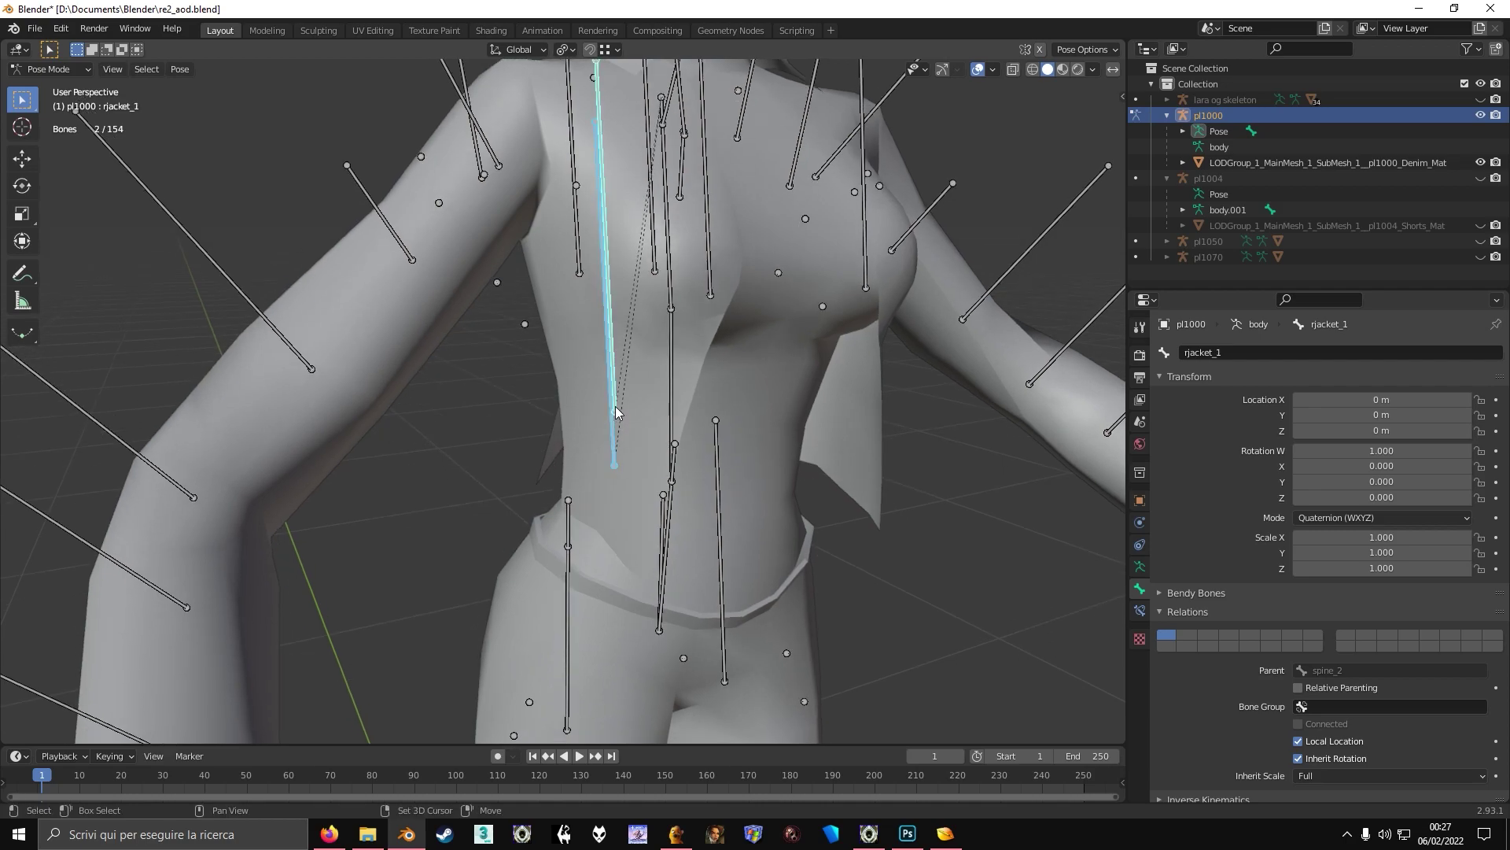
{"action": "key", "text": "Tab"}
{"action": "key", "text": "ctrl+p"}
{"action": "left_click", "coordinate": [618, 407]}
{"action": "key", "text": "Tab"}
- Test-rotate the jacket bone in Pose Mode to check the new parenting
{"action": "left_click", "coordinate": [599, 379]}
{"action": "mouse_move", "coordinate": [689, 398]}
{"action": "middle_mouse_down"}
{"action": "mouse_move", "coordinate": [730, 400]}
{"action": "mouse_move", "coordinate": [611, 421]}
{"action": "mouse_move", "coordinate": [647, 425]}
{"action": "middle_mouse_up"}
{"action": "key", "text": "r"}
{"action": "right_click", "coordinate": [650, 418]}
- Add two vertex groups named rjacket_1 and rjacket_2 to the pl1000 denim mesh
{"action": "key", "text": "ctrl+Tab"}
{"action": "left_click", "coordinate": [640, 441]}
{"action": "key", "text": "ctrl+Tab"}
{"action": "left_click", "coordinate": [1139, 611]}
{"action": "key", "text": "Tab"}
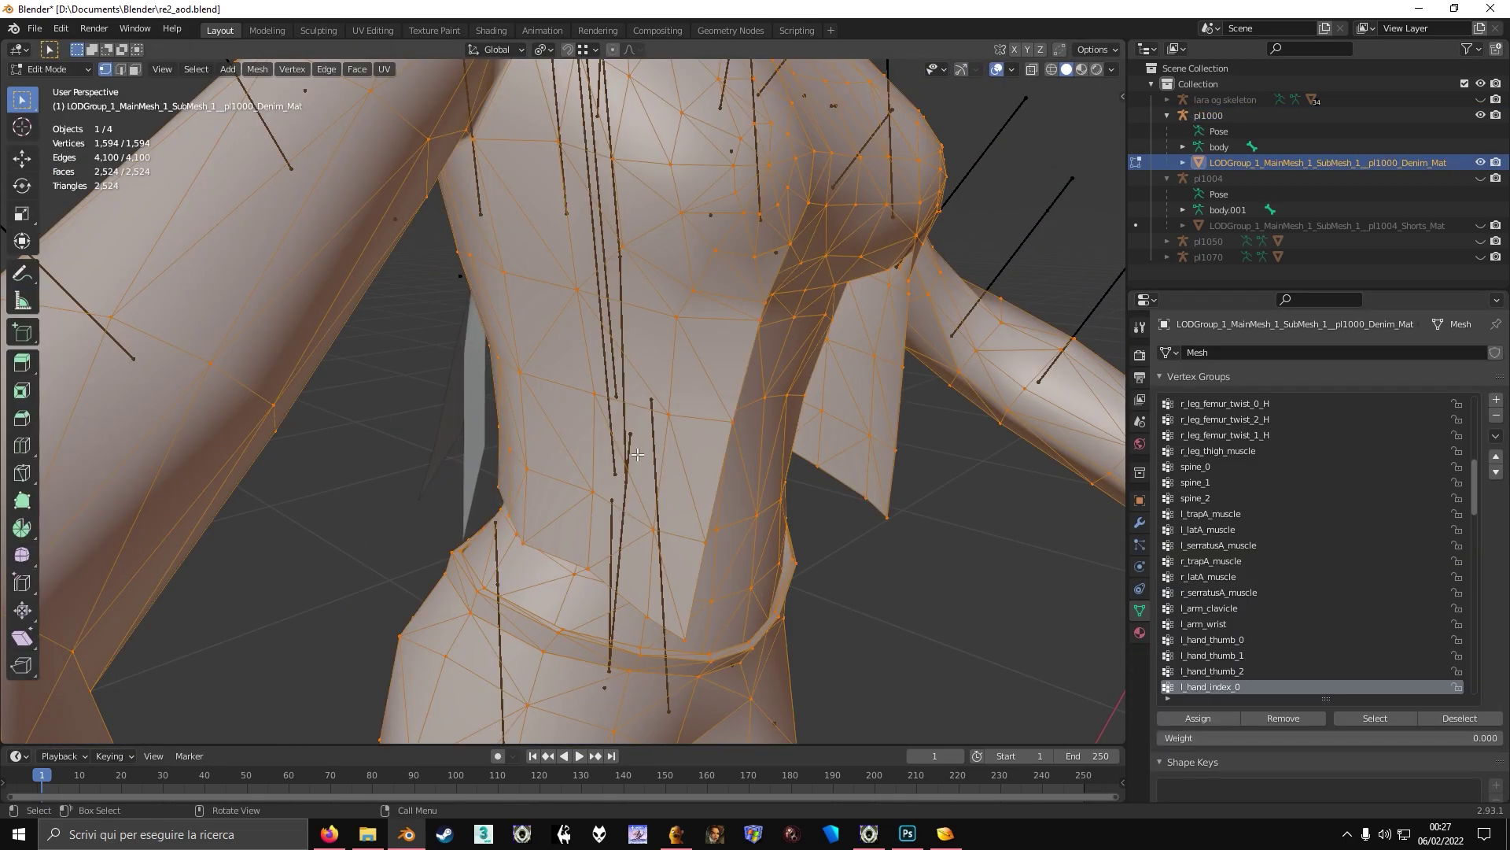
{"action": "key", "text": "Tab"}
{"action": "left_click_drag", "start_coordinate": [1476, 496], "coordinate": [1465, 670]}
{"action": "left_click", "coordinate": [1496, 403]}
{"action": "left_click", "coordinate": [1497, 402]}
{"action": "double_click", "coordinate": [1191, 674]}
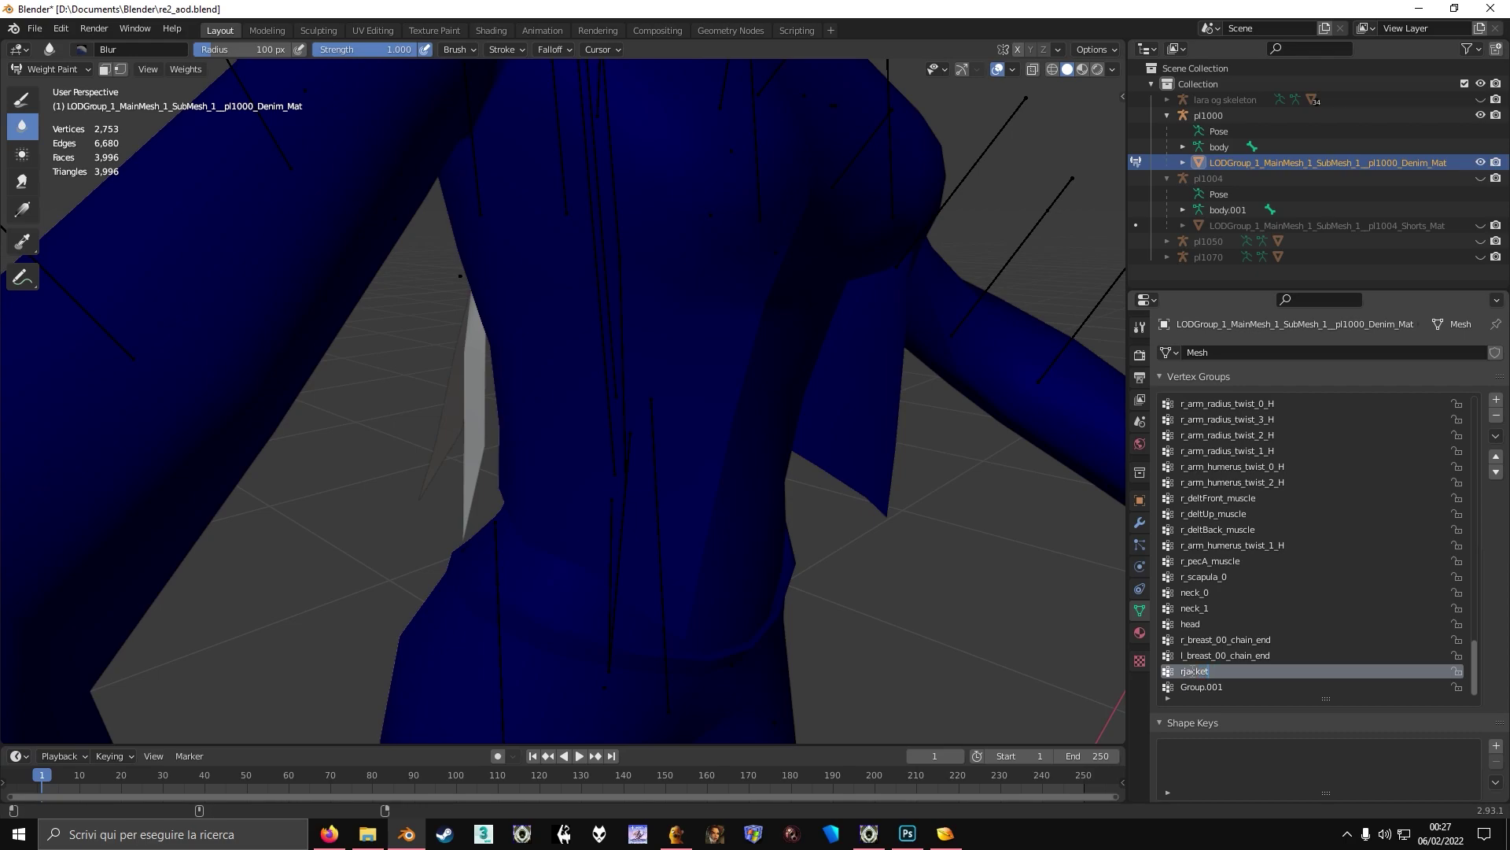
{"action": "double_click", "coordinate": [1221, 686]}
{"action": "type", "text": "rjacket_2"}
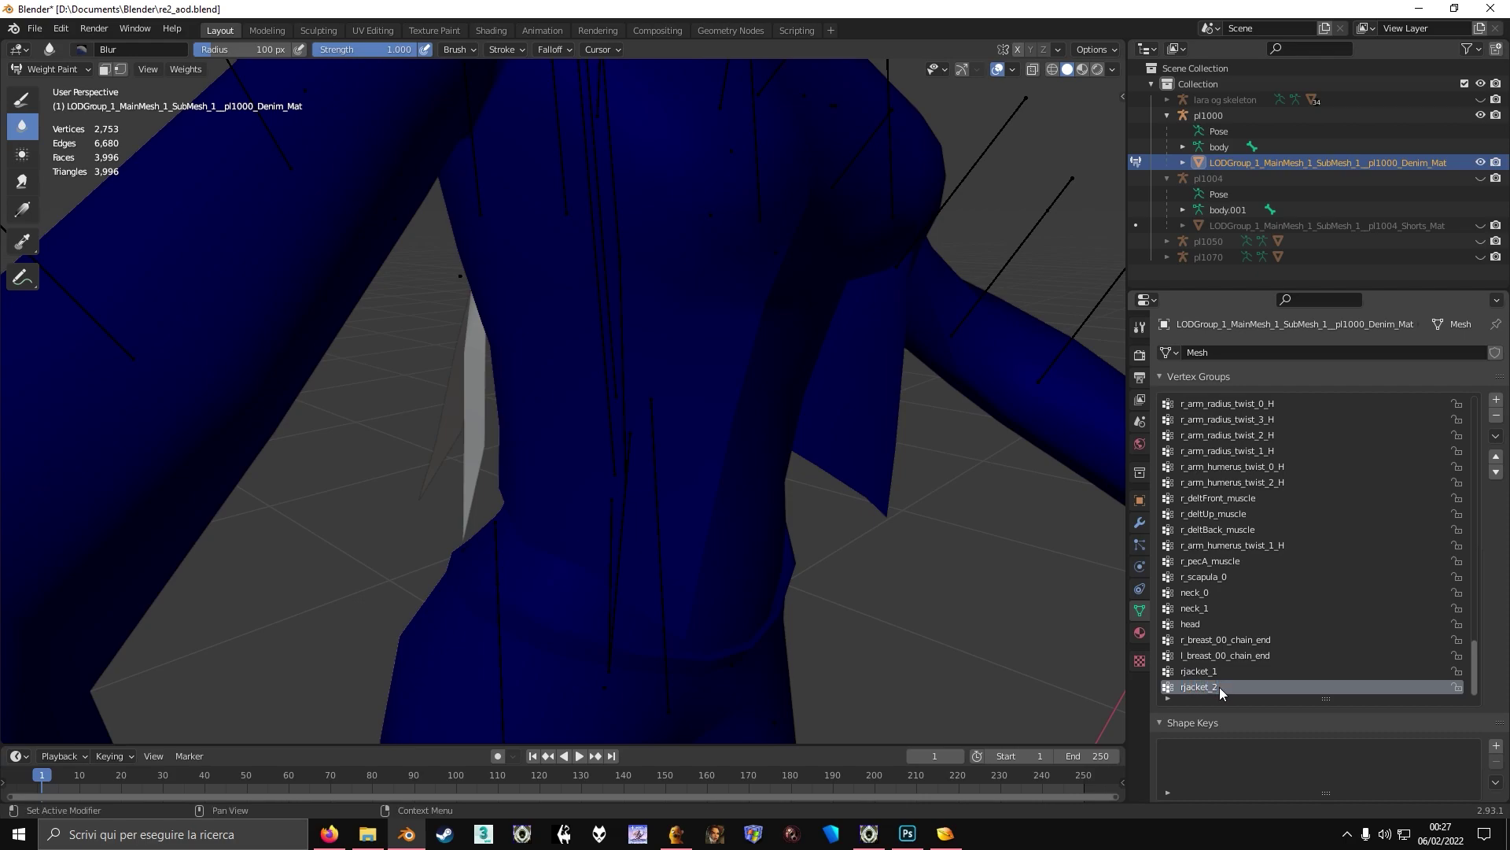
- Box-select the vertices in the middle of the right jacket flap and assign them to the rjacket_1 vertex group
{"action": "mouse_move", "coordinate": [669, 480]}
{"action": "middle_mouse_down"}
{"action": "mouse_move", "coordinate": [474, 393]}
{"action": "mouse_move", "coordinate": [466, 336]}
{"action": "middle_mouse_up"}
{"action": "key", "text": "Tab"}
{"action": "key", "text": "z"}
{"action": "left_click", "coordinate": [516, 413]}
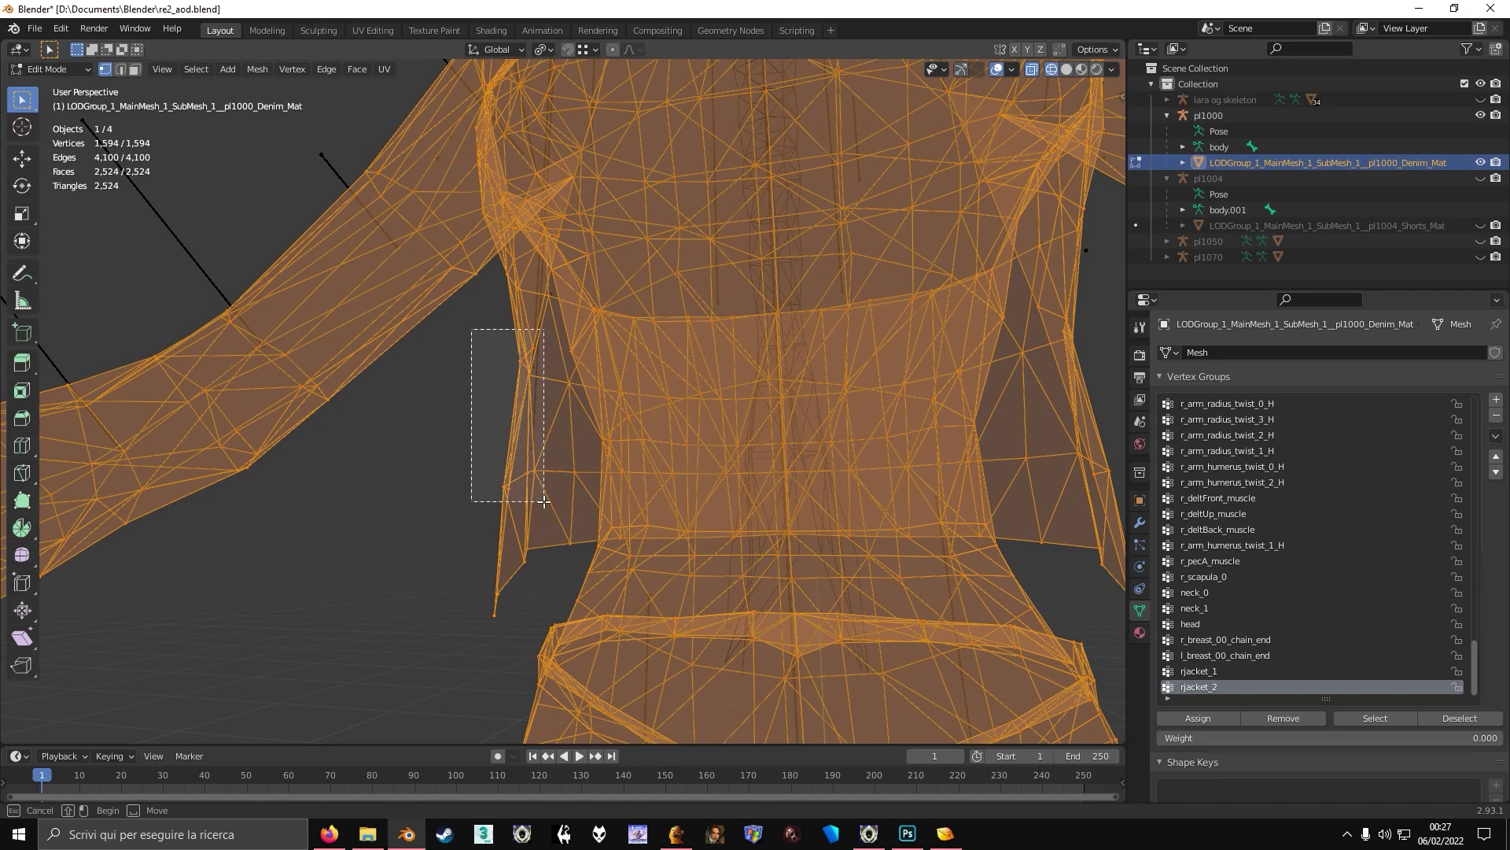
{"action": "left_click_drag", "start_coordinate": [543, 502], "coordinate": [549, 508]}
{"action": "mouse_move", "coordinate": [548, 504]}
{"action": "middle_mouse_down"}
{"action": "mouse_move", "coordinate": [594, 472]}
{"action": "mouse_move", "coordinate": [795, 479]}
{"action": "mouse_move", "coordinate": [724, 499]}
{"action": "middle_mouse_up"}
{"action": "key", "text": "z"}
{"action": "left_click", "coordinate": [665, 465]}
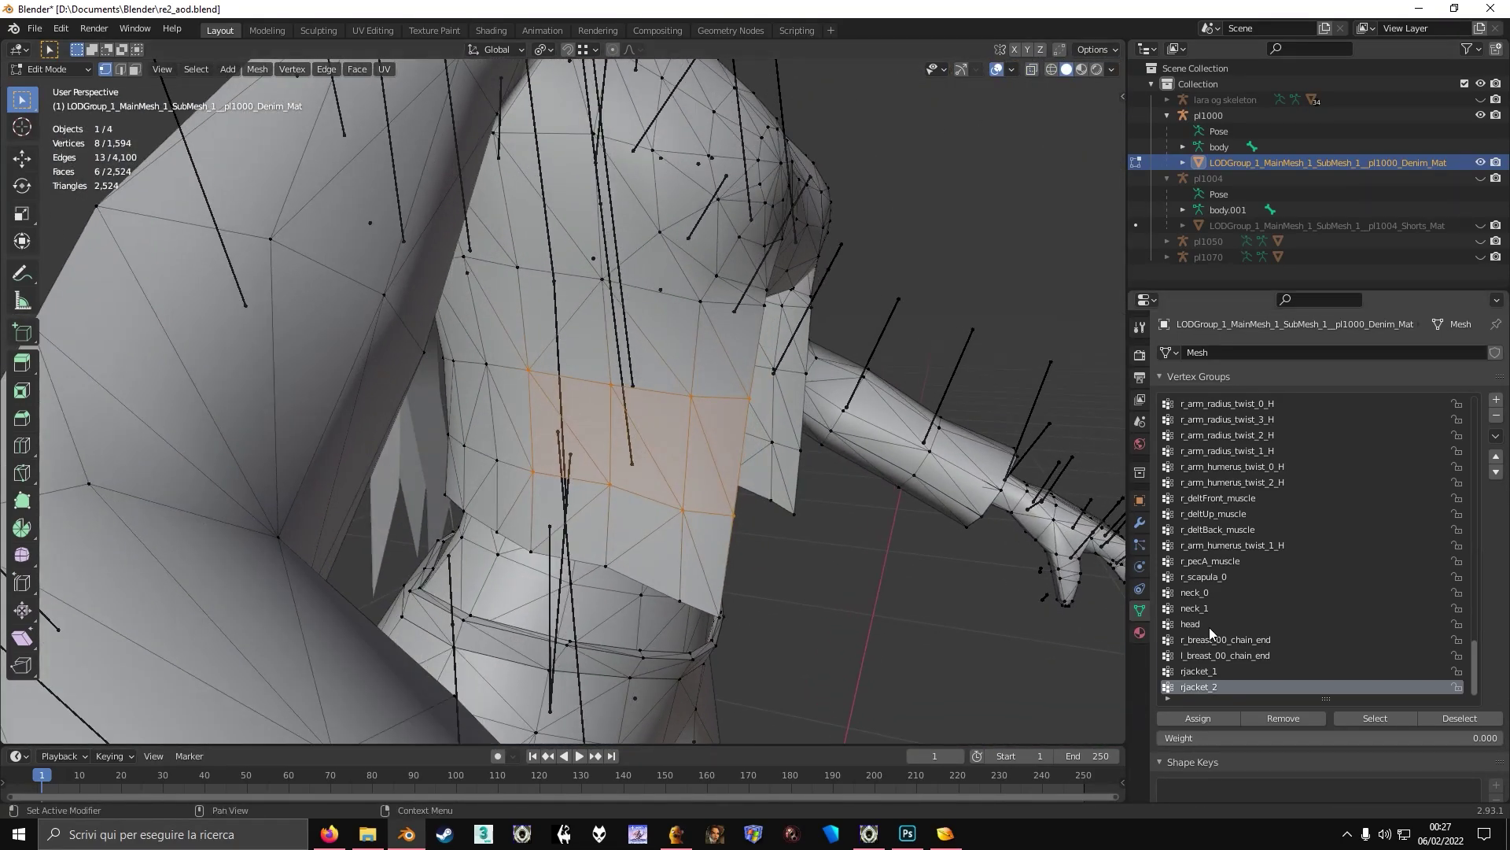
{"action": "left_click", "coordinate": [1193, 718]}
- Box-select the bottom-edge vertices of the right jacket flap and assign them to the rjacket_2 vertex group
{"action": "key", "text": "Tab"}
{"action": "mouse_move", "coordinate": [702, 490]}
{"action": "middle_mouse_down"}
{"action": "mouse_move", "coordinate": [648, 398]}
{"action": "mouse_move", "coordinate": [481, 443]}
{"action": "middle_mouse_up"}
{"action": "key", "text": "Tab"}
{"action": "key", "text": "z"}
{"action": "left_click", "coordinate": [432, 443]}
{"action": "left_click_drag", "start_coordinate": [447, 438], "coordinate": [540, 571]}
{"action": "left_click", "coordinate": [1200, 687]}
{"action": "left_click", "coordinate": [1185, 724]}
{"action": "key", "text": "z"}
{"action": "left_click", "coordinate": [748, 472]}
{"action": "key", "text": "Tab"}
- Test-rotate the jacket bones in Pose Mode to check how the flap deforms, and return to weight painting the mesh
{"action": "mouse_move", "coordinate": [708, 476]}
{"action": "middle_mouse_down"}
{"action": "mouse_move", "coordinate": [771, 460]}
{"action": "mouse_move", "coordinate": [640, 462]}
{"action": "middle_mouse_up"}
{"action": "scroll", "coordinate": [752, 466], "scroll_direction": "down", "scroll_amount": 3}
{"action": "scroll", "coordinate": [781, 502], "scroll_direction": "up", "scroll_amount": 2}
{"action": "key", "text": "ctrl+Tab"}
{"action": "left_click", "coordinate": [584, 489]}
{"action": "left_click", "coordinate": [629, 413]}
{"action": "key", "text": "ctrl+Tab"}
{"action": "middle_click_drag", "start_coordinate": [665, 413], "coordinate": [594, 393]}
{"action": "left_click_drag", "start_coordinate": [570, 379], "coordinate": [602, 436]}
{"action": "key", "text": "r"}
{"action": "right_click", "coordinate": [700, 417]}
{"action": "middle_click_drag", "start_coordinate": [711, 388], "coordinate": [649, 368]}
{"action": "key", "text": "r"}
{"action": "key", "text": "Escape"}
{"action": "key", "text": "ctrl+Tab"}
{"action": "left_click", "coordinate": [600, 421]}
{"action": "key", "text": "ctrl+Tab"}
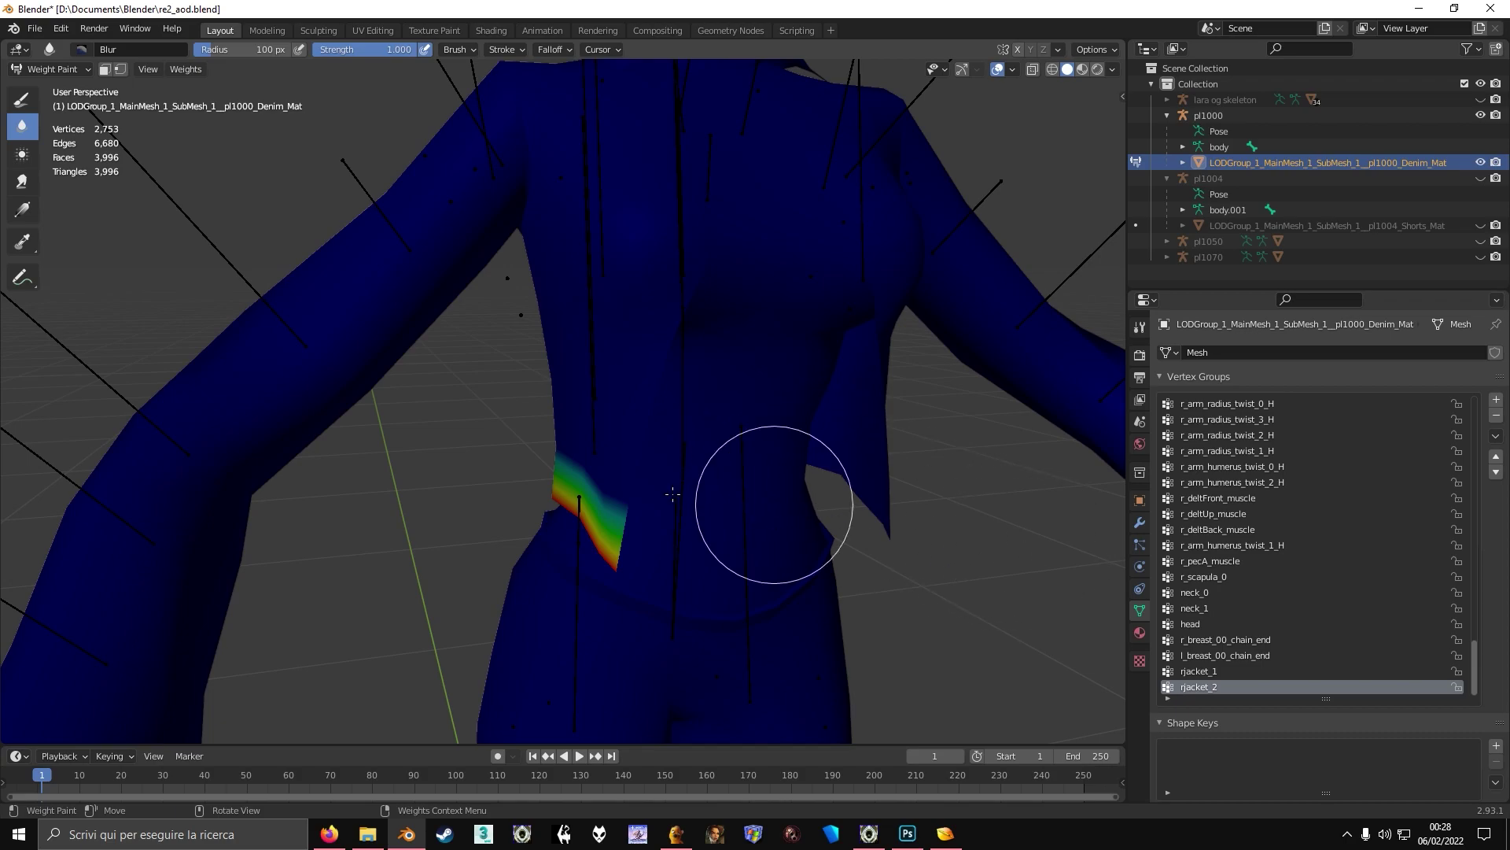
- Try normalizing all vertex groups with rjacket_2 active and Lock Active enabled, and undo it
{"action": "key", "text": "F3"}
{"action": "type", "text": "normalize a"}
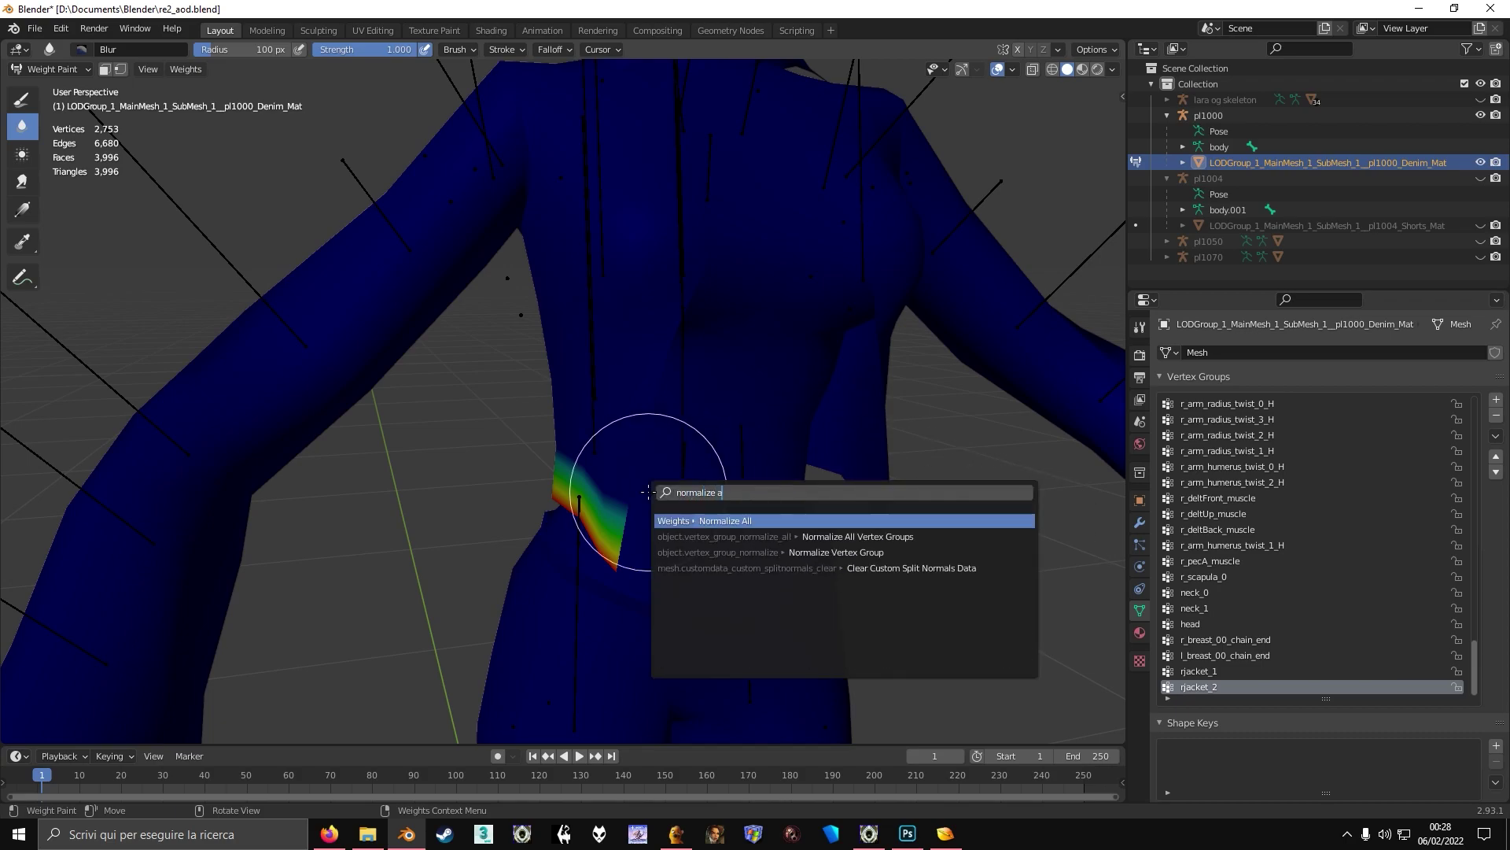
{"action": "key", "text": "Return"}
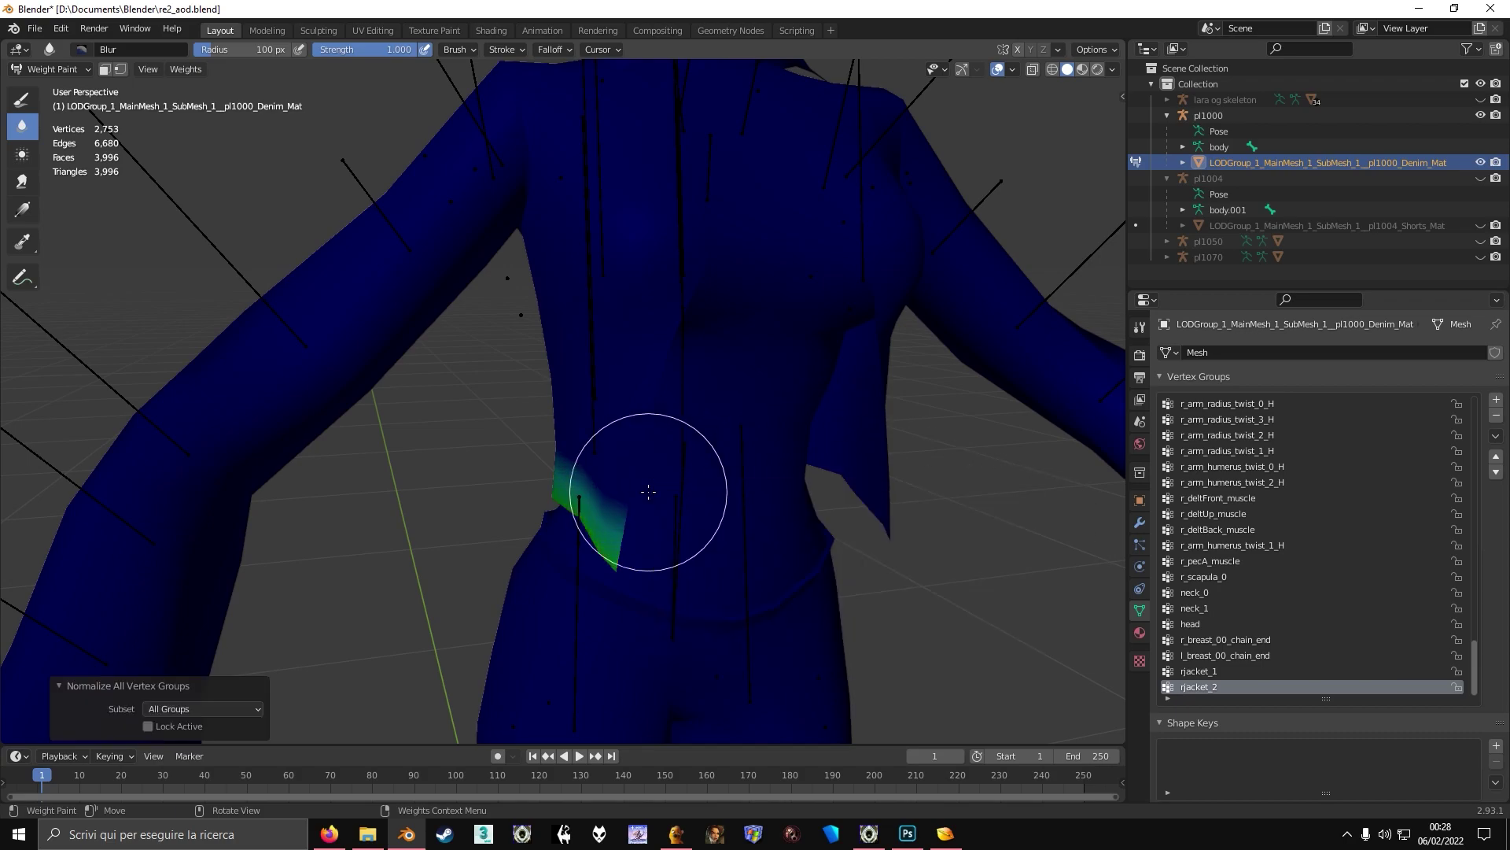
{"action": "left_click", "coordinate": [160, 730]}
{"action": "left_click", "coordinate": [1229, 674]}
{"action": "key", "text": "ctrl+z"}
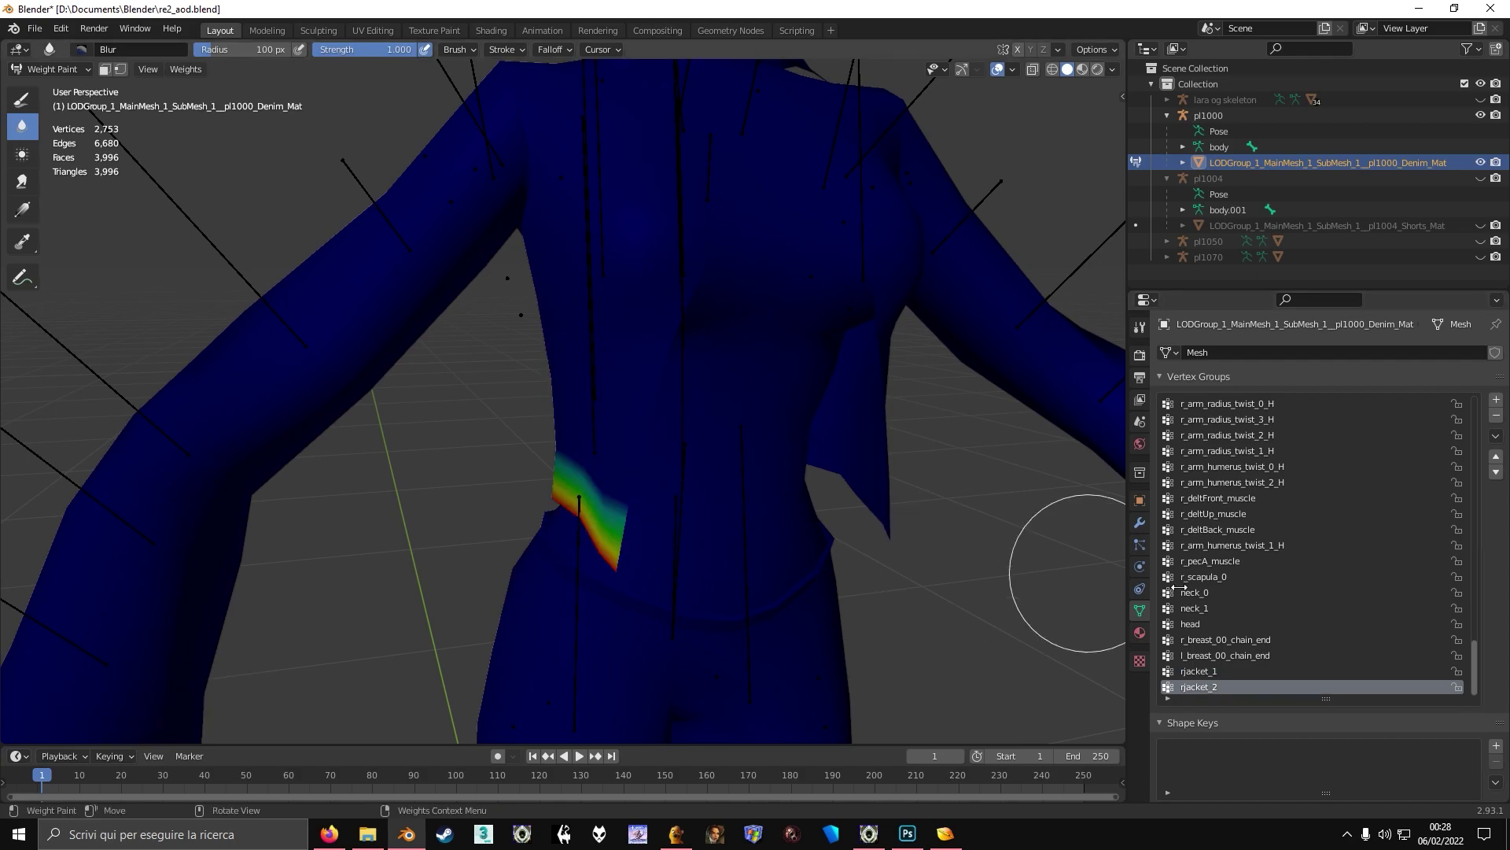
- Normalize all vertex groups with rjacket_1 as the locked active group
{"action": "left_click", "coordinate": [1210, 671]}
{"action": "key", "text": "F3"}
{"action": "key", "text": "Return"}
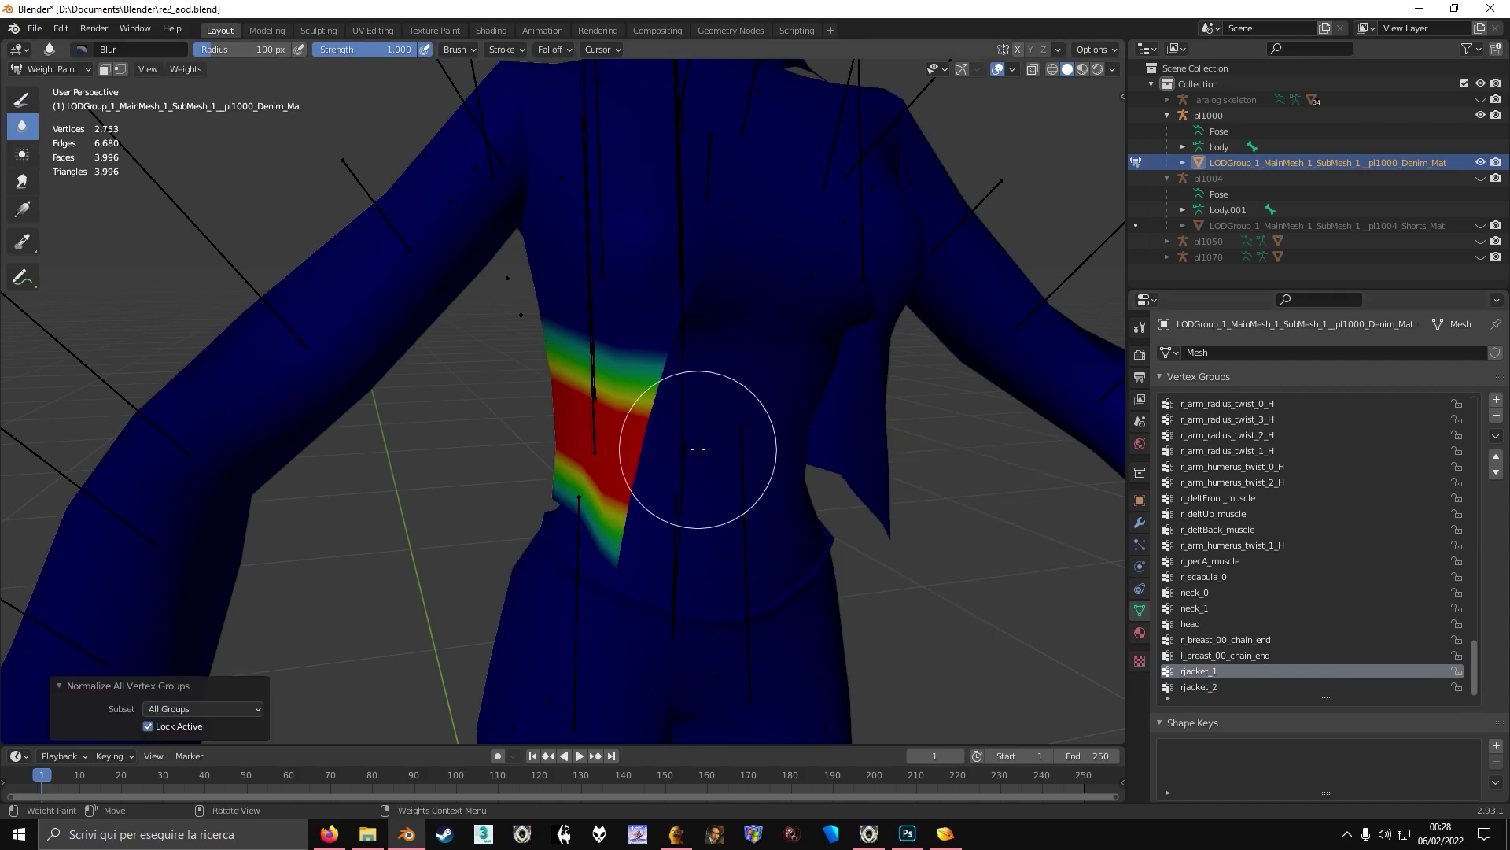
- Reassign the selected bottom-edge vertices of the right jacket flap to the rjacket_2 vertex group
{"action": "left_click", "coordinate": [1199, 686]}
{"action": "key", "text": "Tab"}
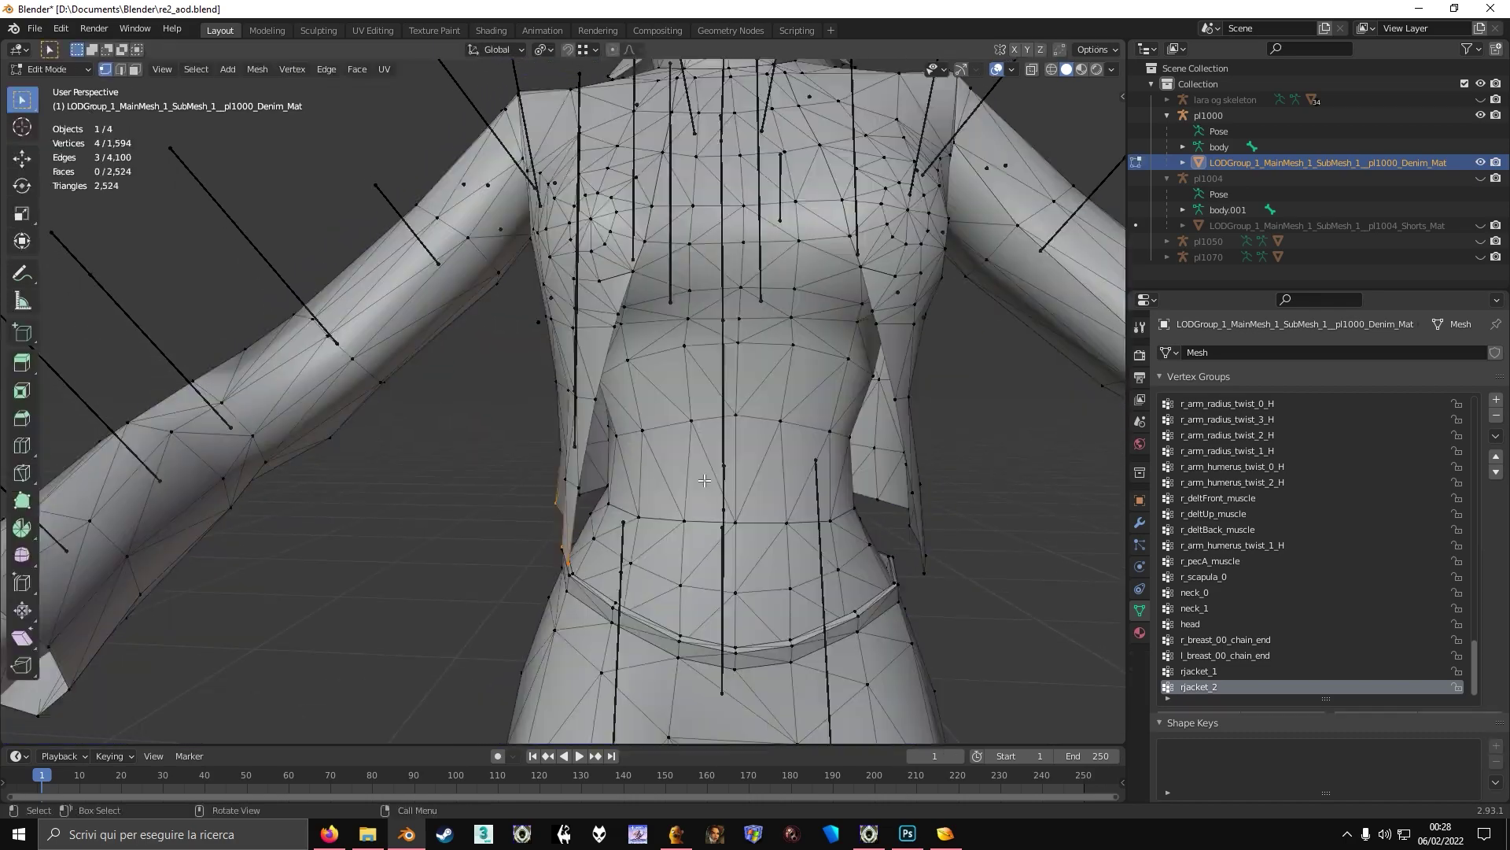
{"action": "left_click", "coordinate": [1188, 719]}
{"action": "key", "text": "Tab"}
- Normalize all vertex groups with rjacket_2 as the locked active group, and display the rjacket_1 weights
{"action": "middle_click_drag", "start_coordinate": [630, 401], "coordinate": [730, 435]}
{"action": "key", "text": "F3"}
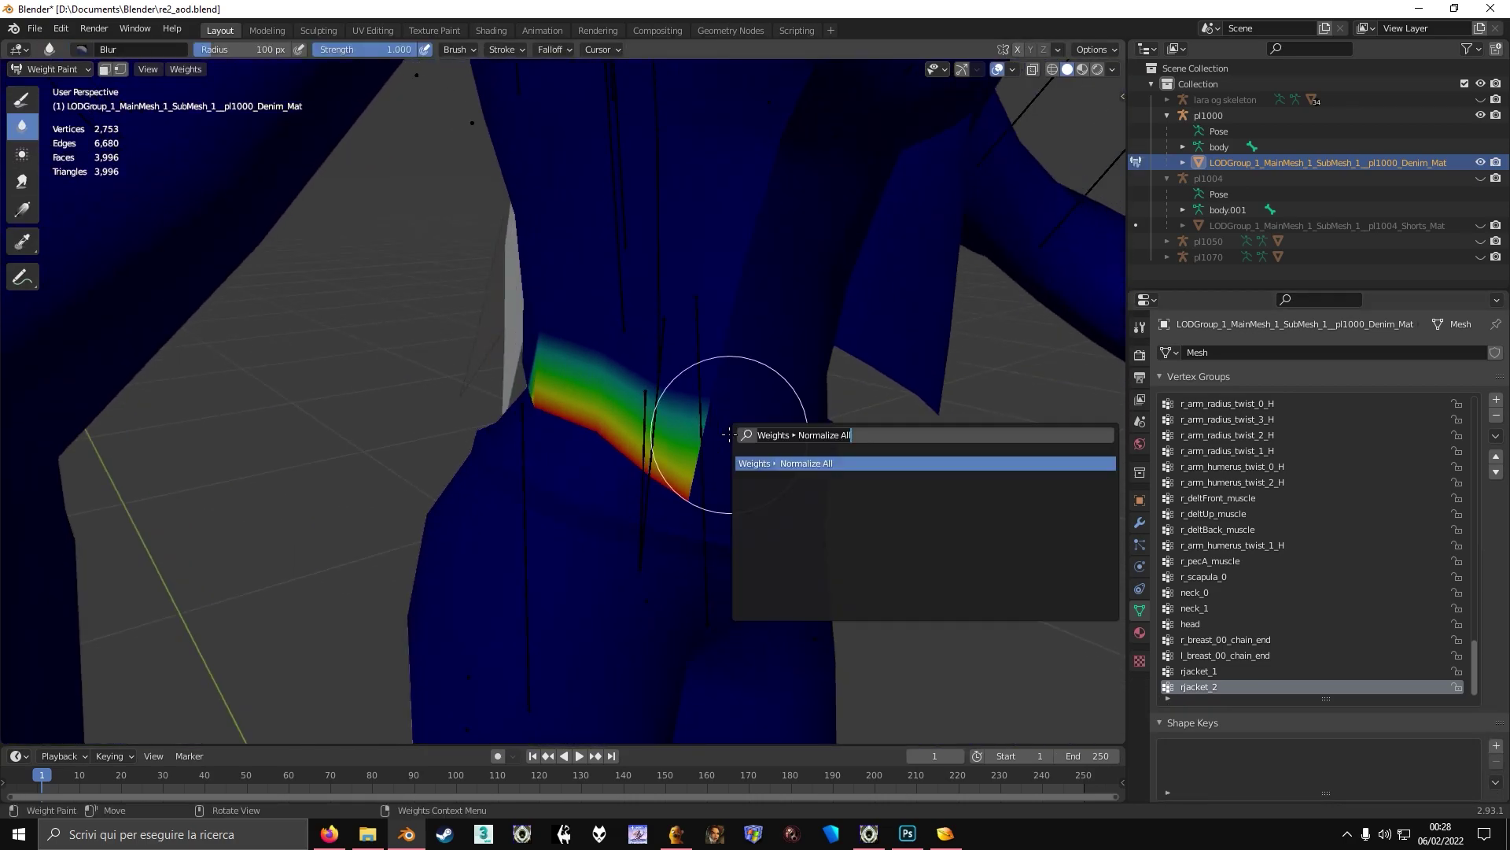
{"action": "key", "text": "Return"}
{"action": "left_click", "coordinate": [1226, 673]}
{"action": "scroll", "coordinate": [617, 373], "scroll_direction": "down", "scroll_amount": 3}
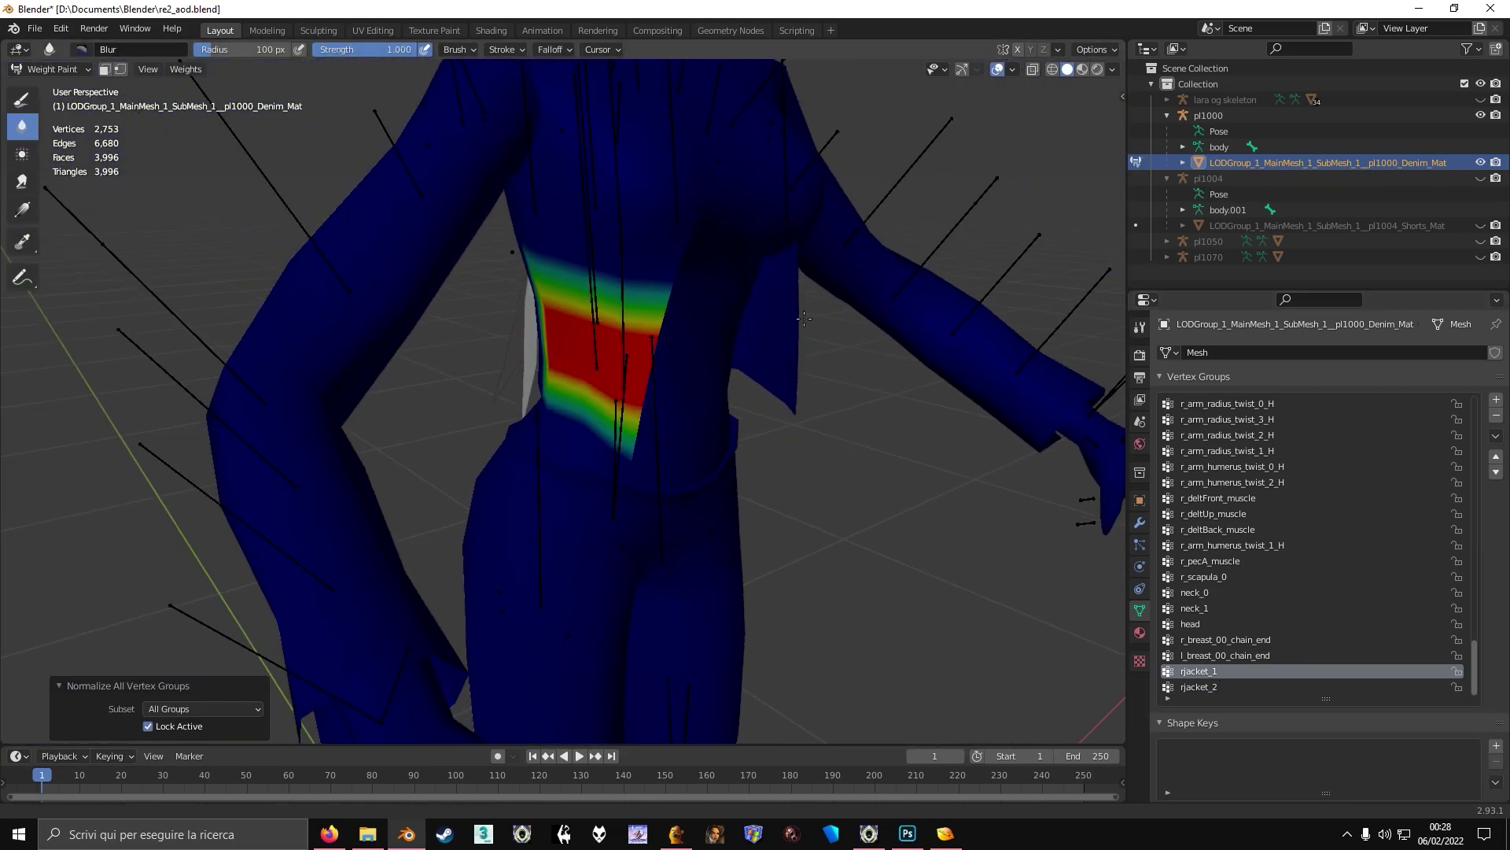
- Test-rotate the jacket bone in Pose Mode to inspect the flap's deformation with the normalized weights
{"action": "key", "text": "ctrl+Tab"}
{"action": "left_click", "coordinate": [607, 365]}
{"action": "key", "text": "ctrl+Tab"}
{"action": "mouse_move", "coordinate": [607, 365]}
{"action": "middle_mouse_down"}
{"action": "mouse_move", "coordinate": [687, 323]}
{"action": "mouse_move", "coordinate": [671, 351]}
{"action": "mouse_move", "coordinate": [780, 365]}
{"action": "mouse_move", "coordinate": [768, 294]}
{"action": "mouse_move", "coordinate": [794, 369]}
{"action": "middle_mouse_up"}
{"action": "key", "text": "r"}
{"action": "right_click", "coordinate": [626, 362]}
- Blur the rjacket_1 weights on the right jacket flap's side, back and upper edge in Weight Paint Mode
{"action": "key", "text": "ctrl+Tab"}
{"action": "left_click", "coordinate": [639, 451]}
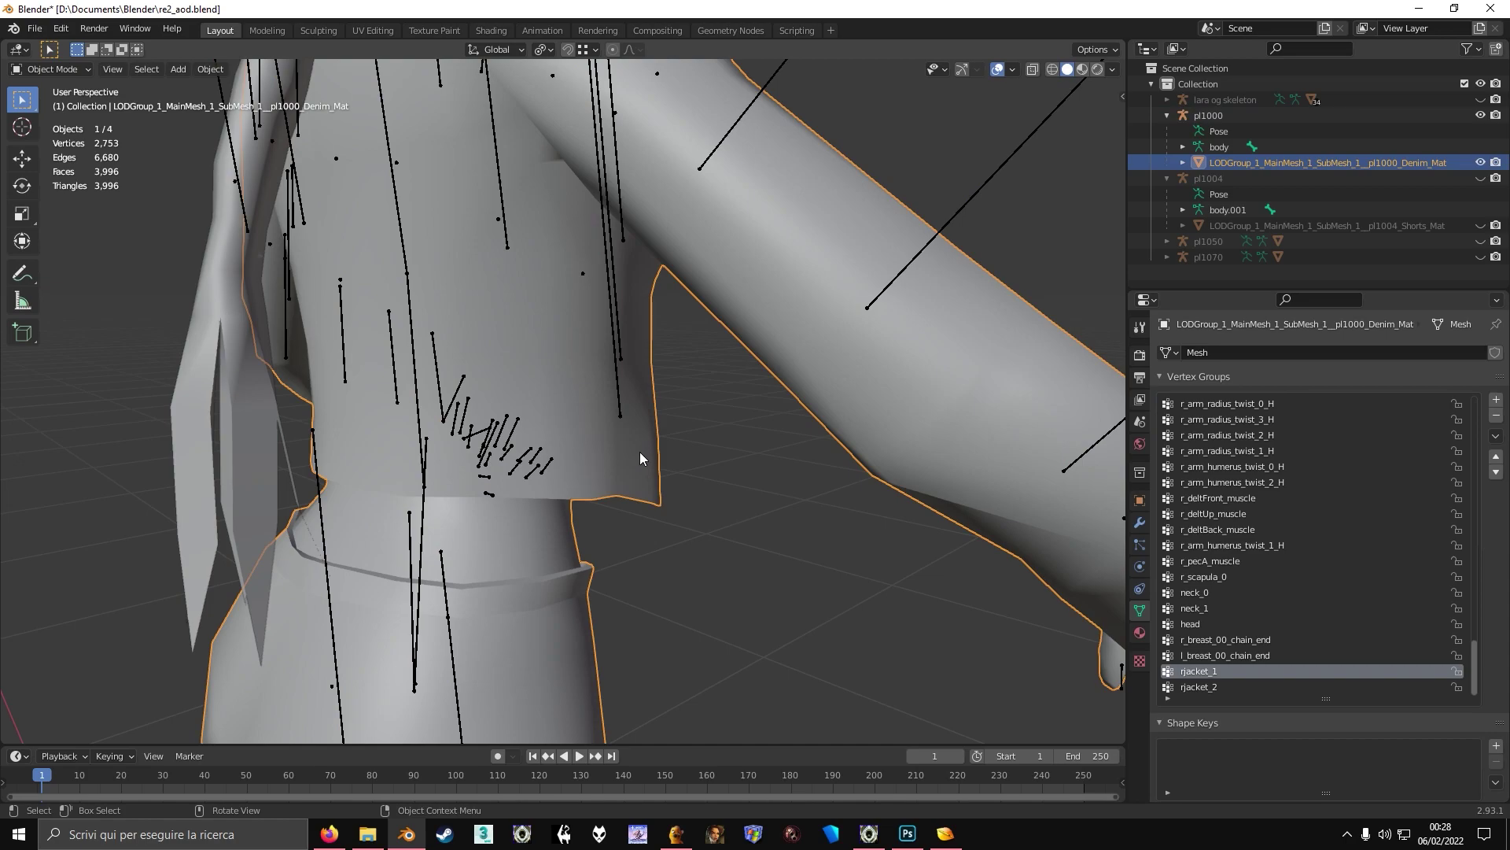
{"action": "key", "text": "ctrl+Tab"}
{"action": "middle_click_drag", "start_coordinate": [639, 452], "coordinate": [722, 426]}
{"action": "middle_click_drag", "start_coordinate": [616, 399], "coordinate": [571, 370]}
{"action": "mouse_move", "coordinate": [568, 338]}
{"action": "left_mouse_down"}
{"action": "mouse_move", "coordinate": [553, 325]}
{"action": "mouse_move", "coordinate": [544, 453]}
{"action": "left_mouse_up"}
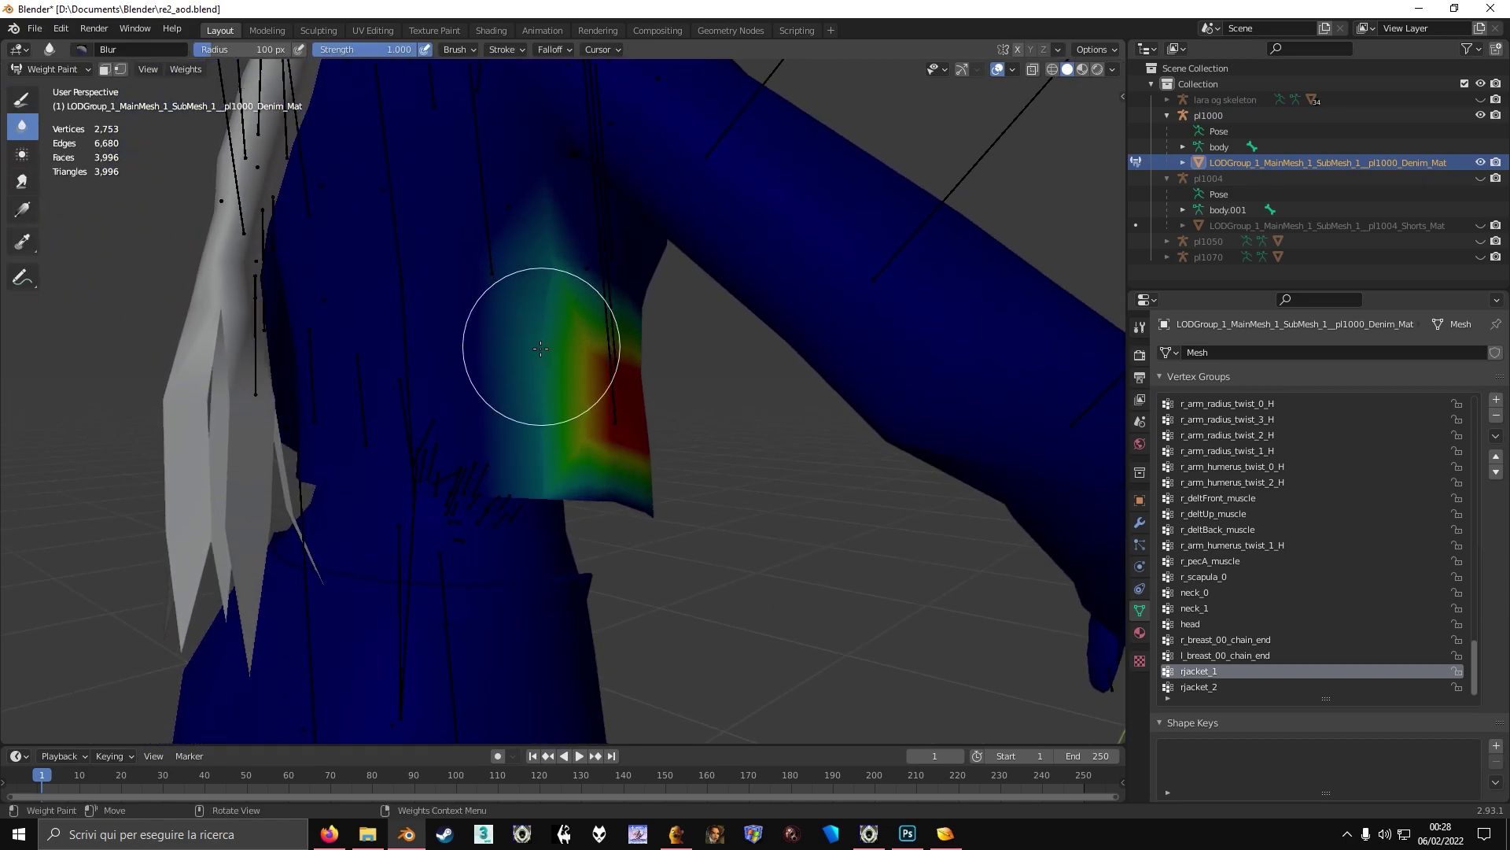
{"action": "middle_click_drag", "start_coordinate": [536, 351], "coordinate": [522, 253]}
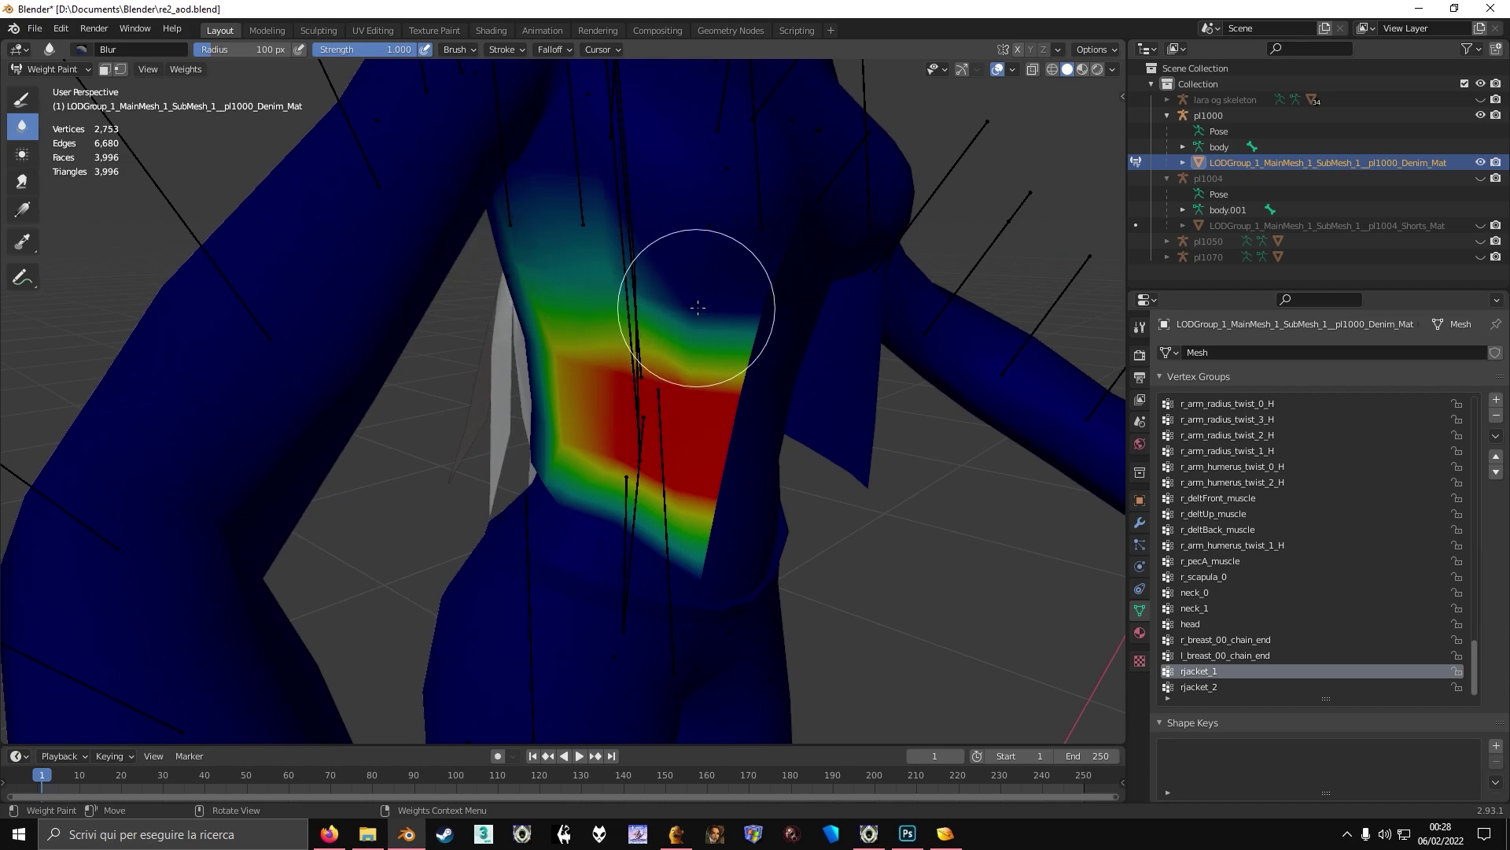
{"action": "left_click_drag", "start_coordinate": [699, 307], "coordinate": [735, 296]}
- Blur the rjacket_2 weights along the lower part of the right jacket flap
{"action": "left_click", "coordinate": [1209, 688]}
{"action": "middle_click_drag", "start_coordinate": [818, 515], "coordinate": [740, 504]}
{"action": "mouse_move", "coordinate": [707, 474]}
{"action": "left_mouse_down"}
{"action": "mouse_move", "coordinate": [701, 448]}
{"action": "mouse_move", "coordinate": [570, 423]}
{"action": "left_mouse_up"}
{"action": "middle_click_drag", "start_coordinate": [565, 424], "coordinate": [696, 442]}
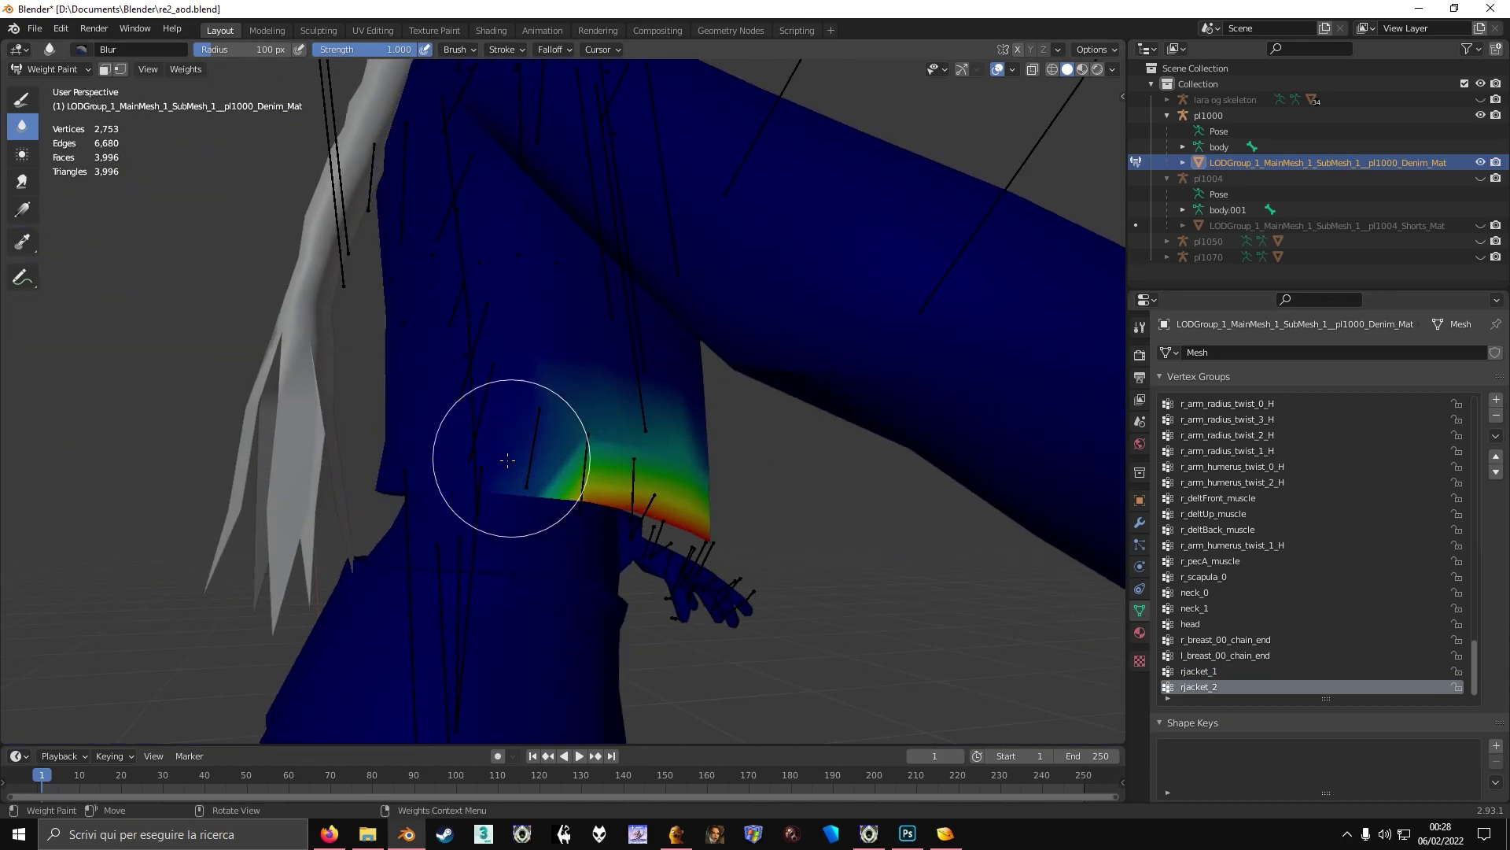
{"action": "middle_click_drag", "start_coordinate": [504, 422], "coordinate": [506, 472]}
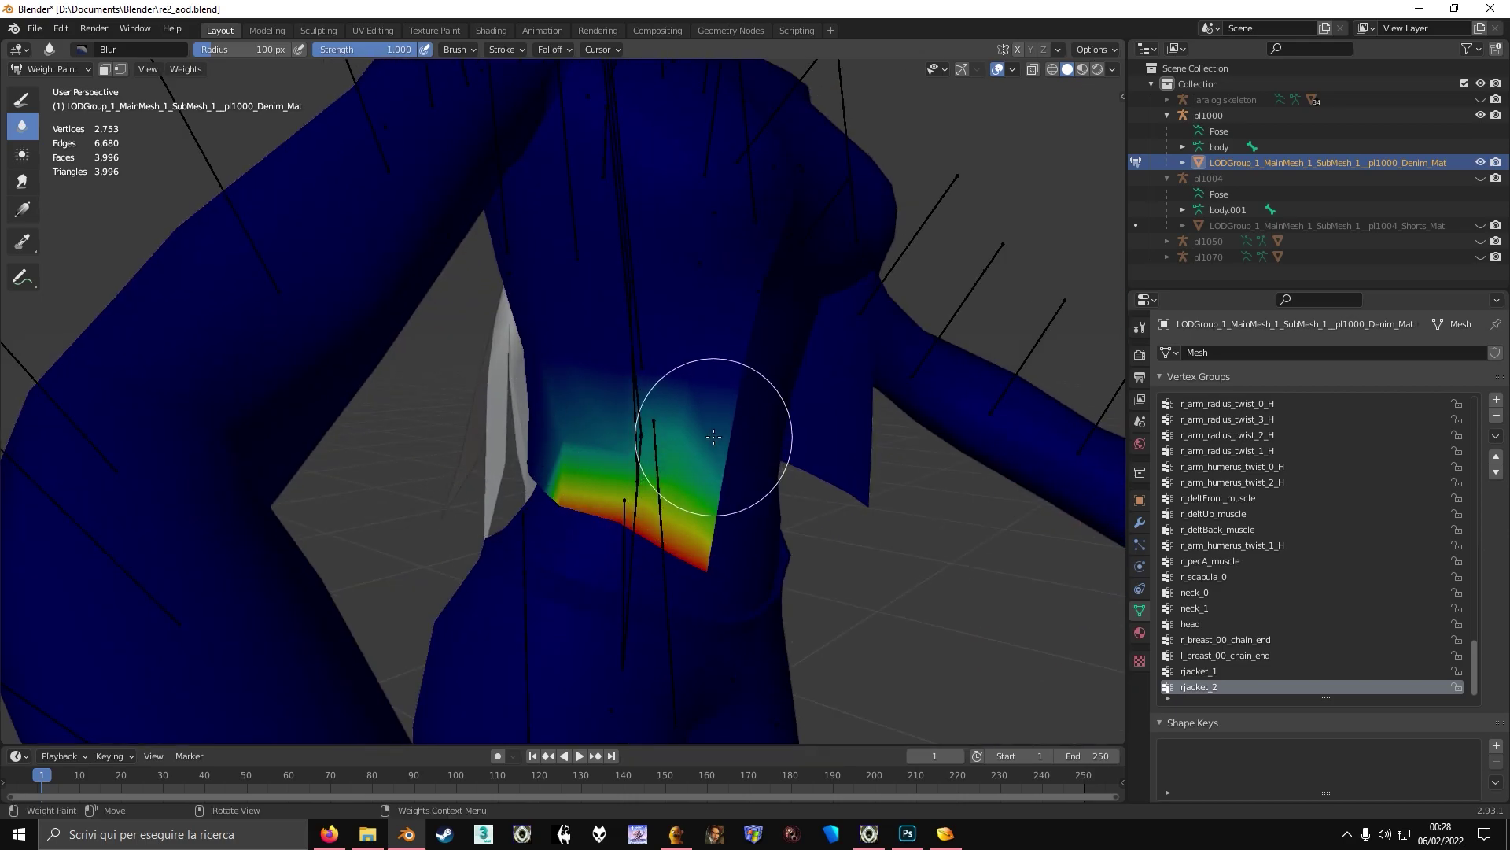
- Test-rotate the two right jacket bones in Pose Mode to inspect the flap's deformation with the blurred weights
{"action": "key", "text": "ctrl+Tab"}
{"action": "left_click", "coordinate": [589, 428]}
{"action": "left_click", "coordinate": [641, 424]}
{"action": "key", "text": "ctrl+Tab"}
{"action": "mouse_move", "coordinate": [728, 380]}
{"action": "middle_mouse_down"}
{"action": "mouse_move", "coordinate": [683, 375]}
{"action": "mouse_move", "coordinate": [664, 396]}
{"action": "middle_mouse_up"}
{"action": "key", "text": "r"}
{"action": "right_click", "coordinate": [689, 457]}
{"action": "key", "text": "r"}
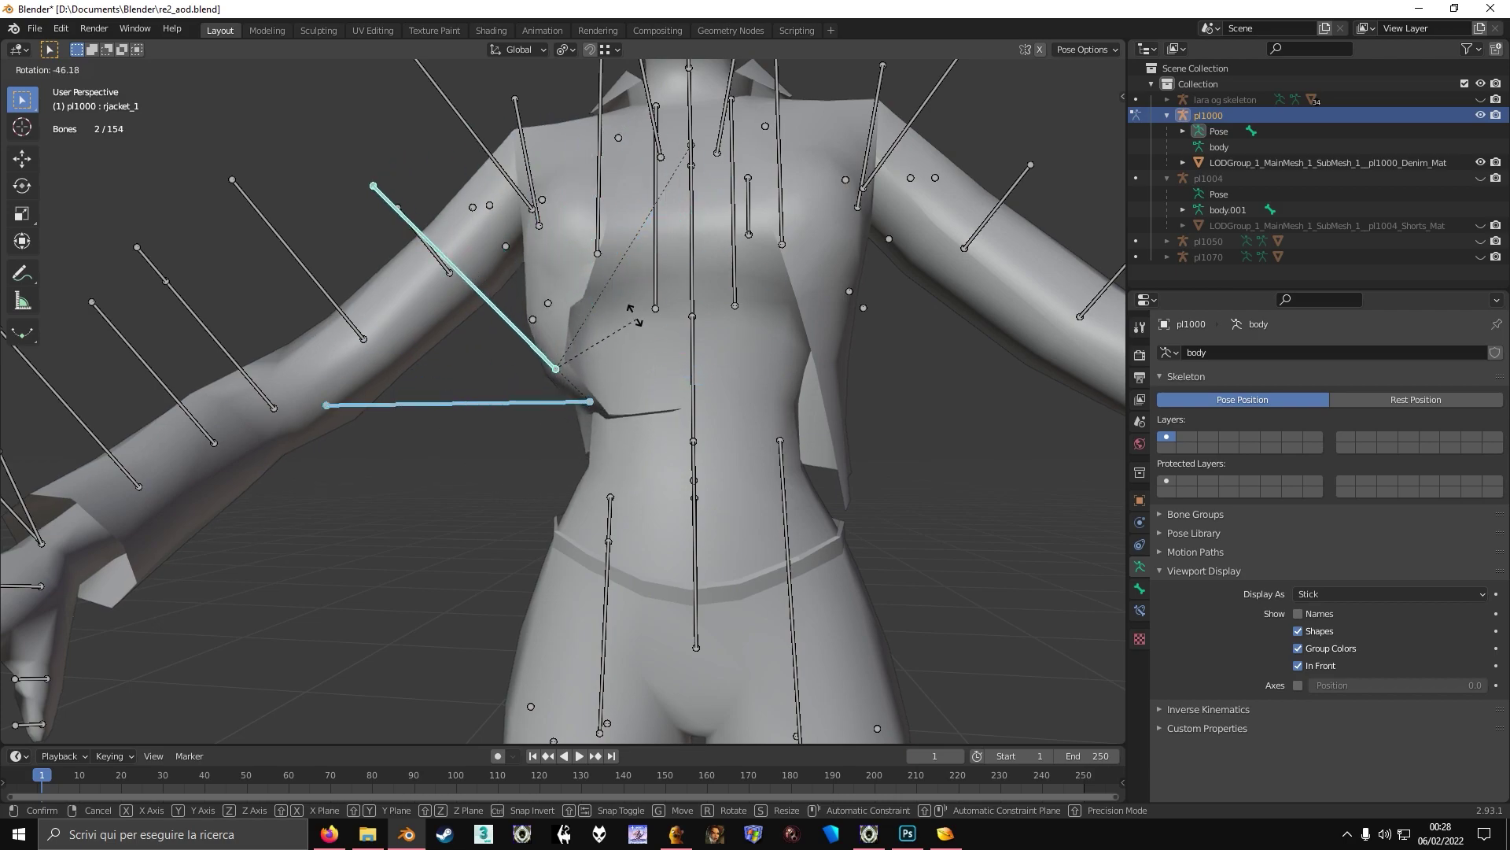
{"action": "key", "text": "Escape"}
{"action": "mouse_move", "coordinate": [633, 312]}
{"action": "middle_mouse_down"}
{"action": "mouse_move", "coordinate": [755, 432]}
{"action": "mouse_move", "coordinate": [604, 431]}
{"action": "mouse_move", "coordinate": [748, 419]}
{"action": "mouse_move", "coordinate": [616, 413]}
{"action": "mouse_move", "coordinate": [548, 430]}
{"action": "mouse_move", "coordinate": [725, 456]}
{"action": "middle_mouse_up"}
- Return to Weight Paint Mode and blur the rjacket_1 weights near the right flap's front edge
{"action": "scroll", "coordinate": [761, 394], "scroll_direction": "up", "scroll_amount": 2}
{"action": "key", "text": "ctrl+Tab"}
{"action": "left_click", "coordinate": [621, 423]}
{"action": "key", "text": "ctrl+Tab"}
{"action": "left_click", "coordinate": [580, 383]}
{"action": "left_click", "coordinate": [1199, 671]}
{"action": "left_click_drag", "start_coordinate": [691, 469], "coordinate": [729, 479]}
{"action": "middle_click_drag", "start_coordinate": [856, 414], "coordinate": [686, 384]}
- Test-rotate the right jacket bones again in Pose Mode, checking the flap's deformation from different angles
{"action": "key", "text": "ctrl+Tab"}
{"action": "left_click", "coordinate": [668, 351]}
{"action": "key", "text": "ctrl+Tab"}
{"action": "middle_click_drag", "start_coordinate": [767, 317], "coordinate": [669, 346]}
{"action": "key", "text": "r"}
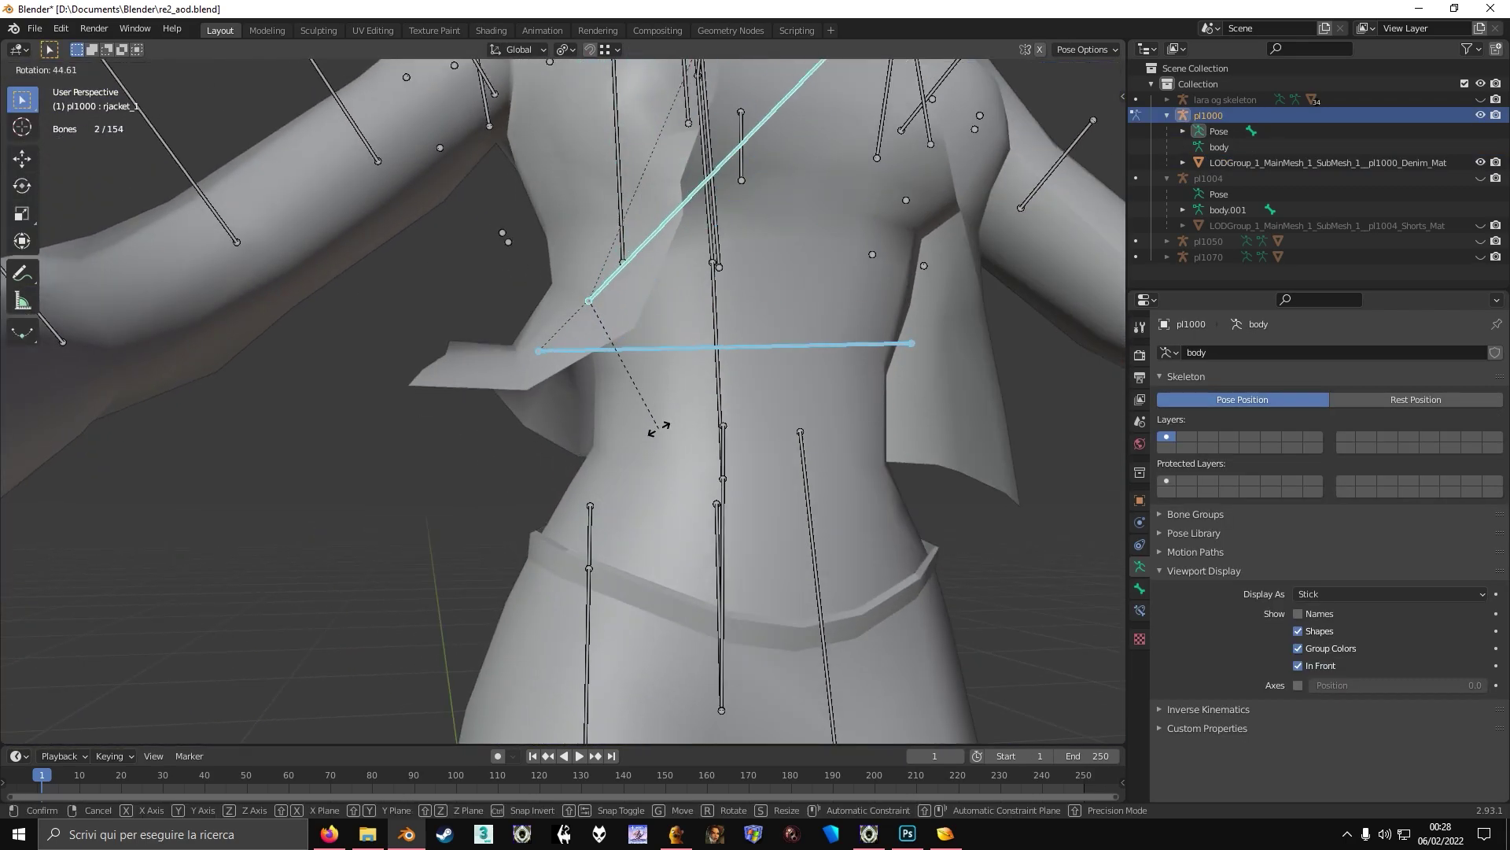
{"action": "right_click", "coordinate": [658, 428]}
{"action": "scroll", "coordinate": [612, 295], "scroll_direction": "down", "scroll_amount": 3}
{"action": "middle_click_drag", "start_coordinate": [612, 295], "coordinate": [622, 425]}
{"action": "key", "text": "r"}
{"action": "right_click", "coordinate": [602, 360]}
- Duplicate the two right jacket bones in Edit Mode and place the copies along X at the left jacket flap, about 0.20 m away
{"action": "key", "text": "Tab"}
{"action": "scroll", "coordinate": [506, 418], "scroll_direction": "up", "scroll_amount": 1}
{"action": "key", "text": "shift+d"}
{"action": "key", "text": "x"}
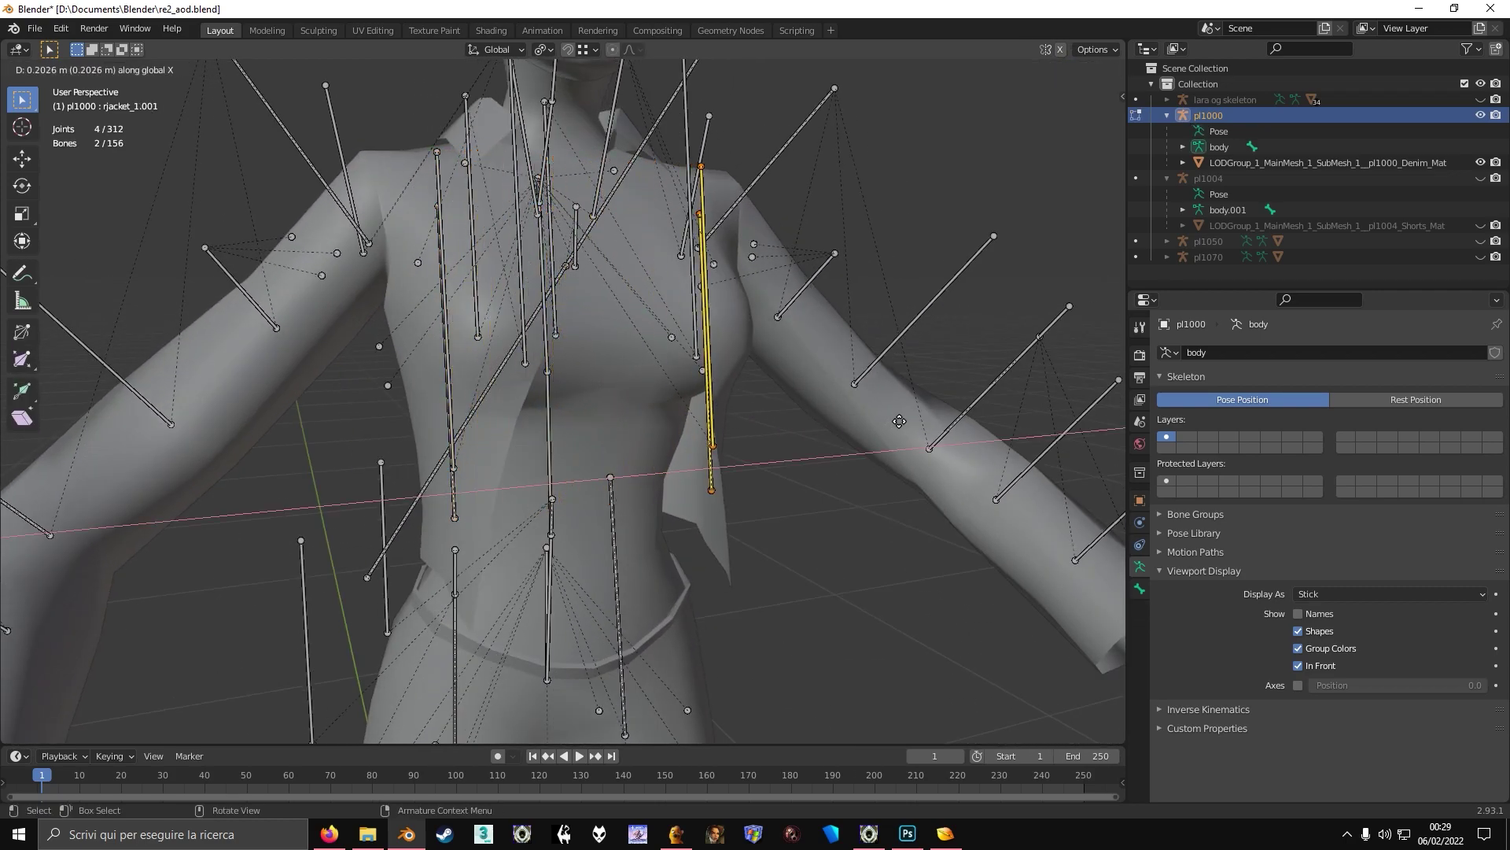
{"action": "left_click", "coordinate": [900, 422]}
{"action": "middle_click_drag", "start_coordinate": [899, 422], "coordinate": [967, 505]}
- Rename the duplicated upper and lower jacket bones ljacket_1 and ljacket_2
{"action": "key", "text": "Tab"}
{"action": "scroll", "coordinate": [756, 421], "scroll_direction": "up", "scroll_amount": 3}
{"action": "left_click", "coordinate": [1140, 588]}
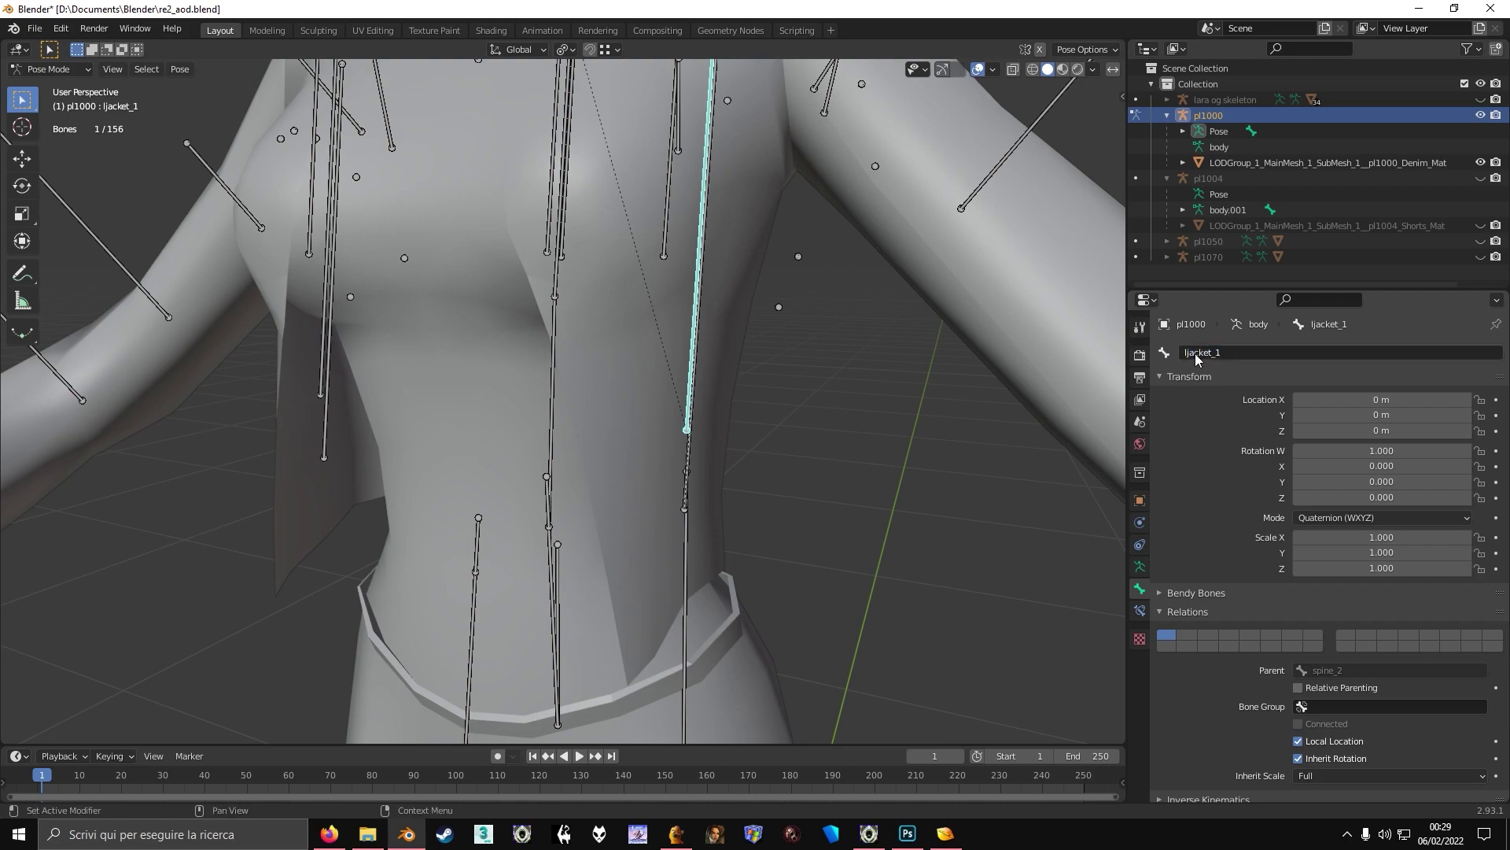
{"action": "middle_click_drag", "start_coordinate": [790, 400], "coordinate": [593, 438]}
{"action": "left_click", "coordinate": [590, 439]}
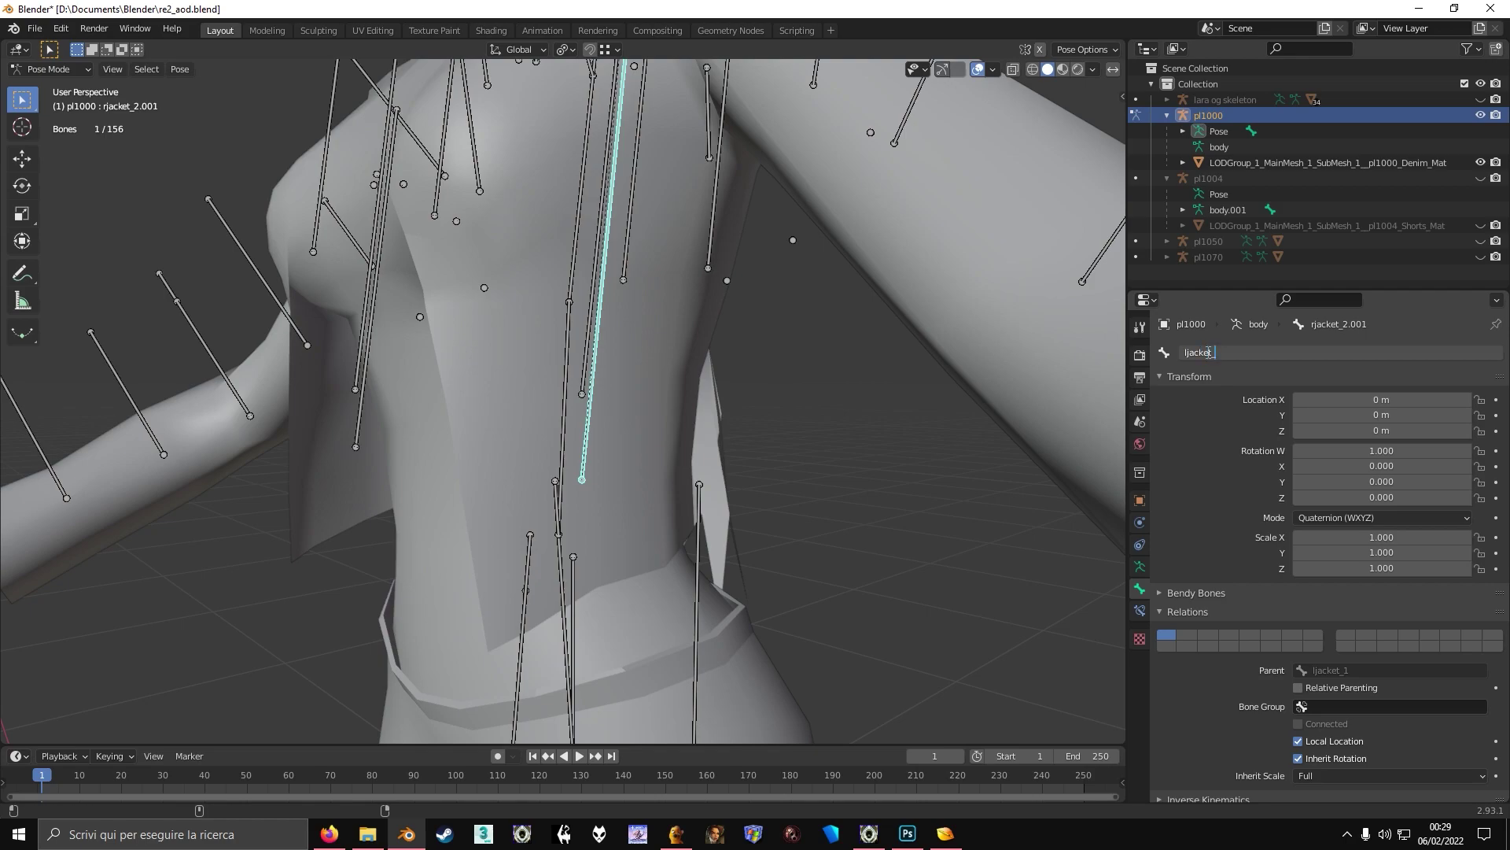
- Select the middle band of vertices on the left jacket flap in the mesh's Edit Mode, using wireframe shading
{"action": "key", "text": "ctrl+Tab"}
{"action": "left_click", "coordinate": [738, 503]}
{"action": "key", "text": "Tab"}
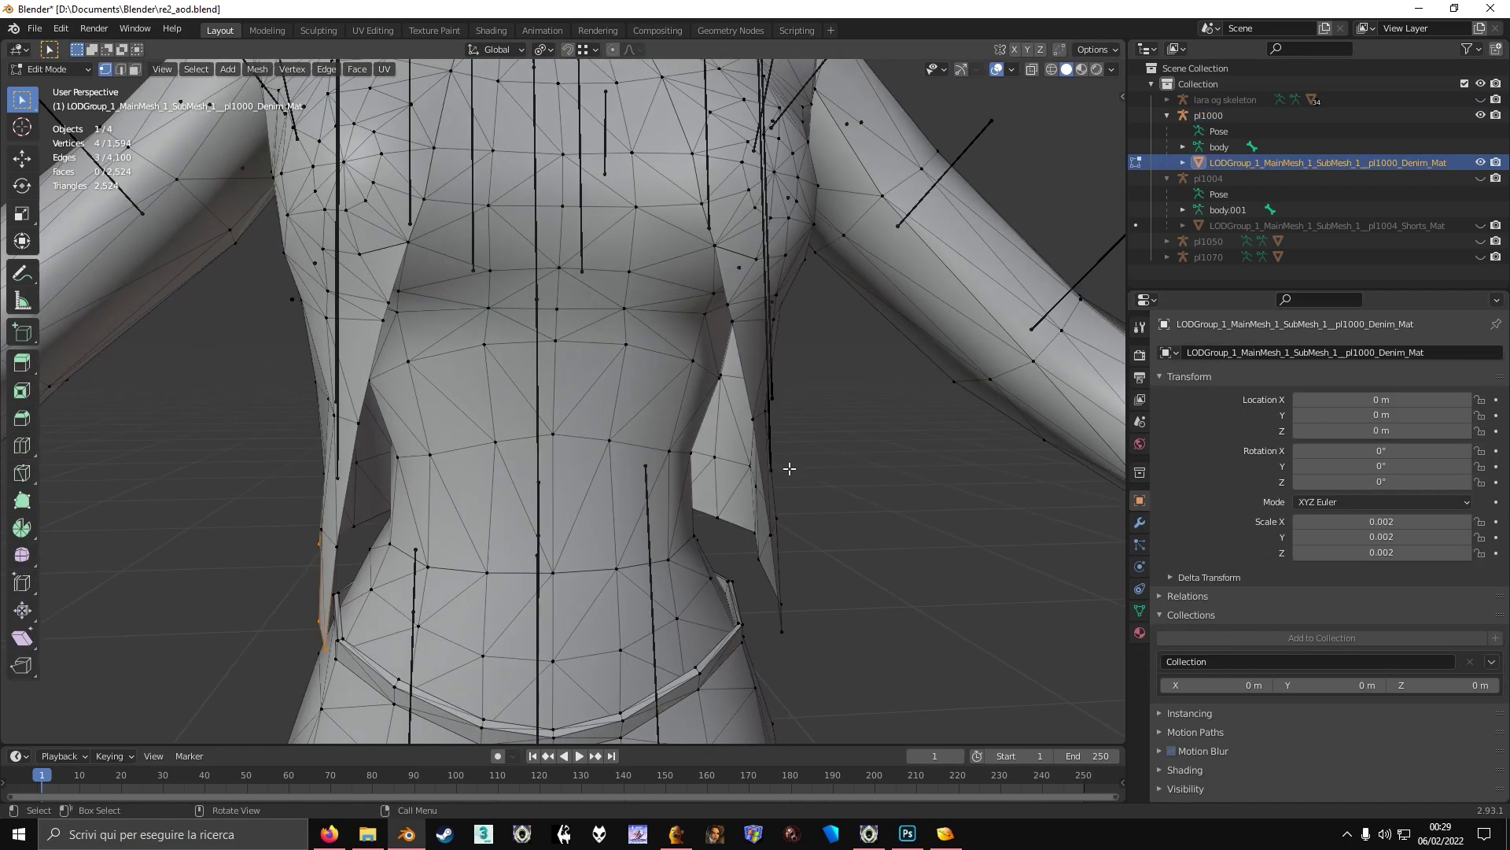
{"action": "key", "text": "z"}
{"action": "left_click", "coordinate": [640, 460]}
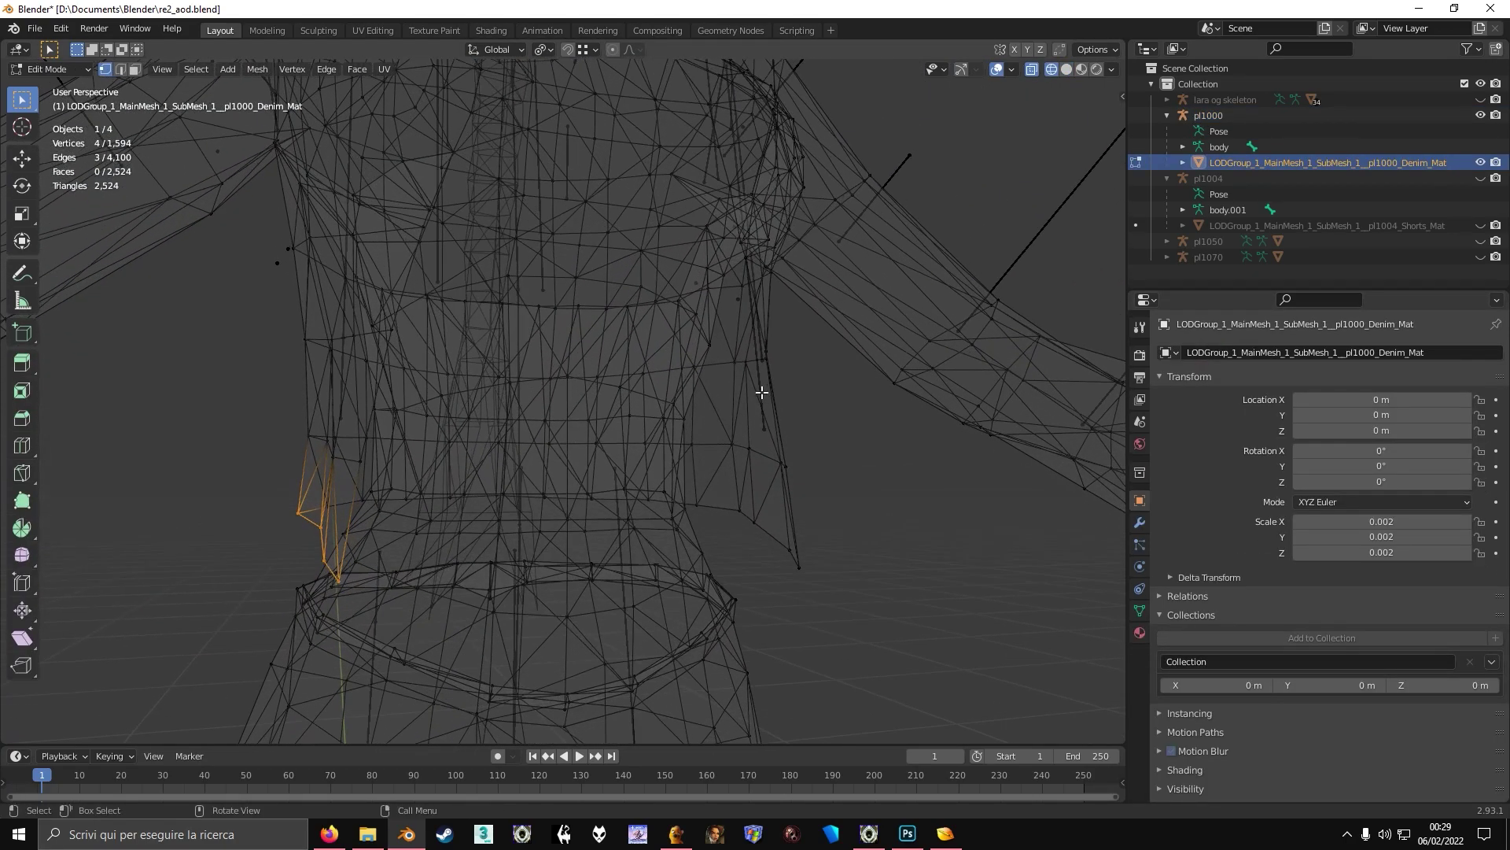
{"action": "left_click_drag", "start_coordinate": [771, 415], "coordinate": [816, 491]}
{"action": "middle_click_drag", "start_coordinate": [811, 489], "coordinate": [760, 411]}
{"action": "key", "text": "z"}
{"action": "left_click", "coordinate": [865, 417]}
{"action": "middle_click_drag", "start_coordinate": [869, 419], "coordinate": [829, 447]}
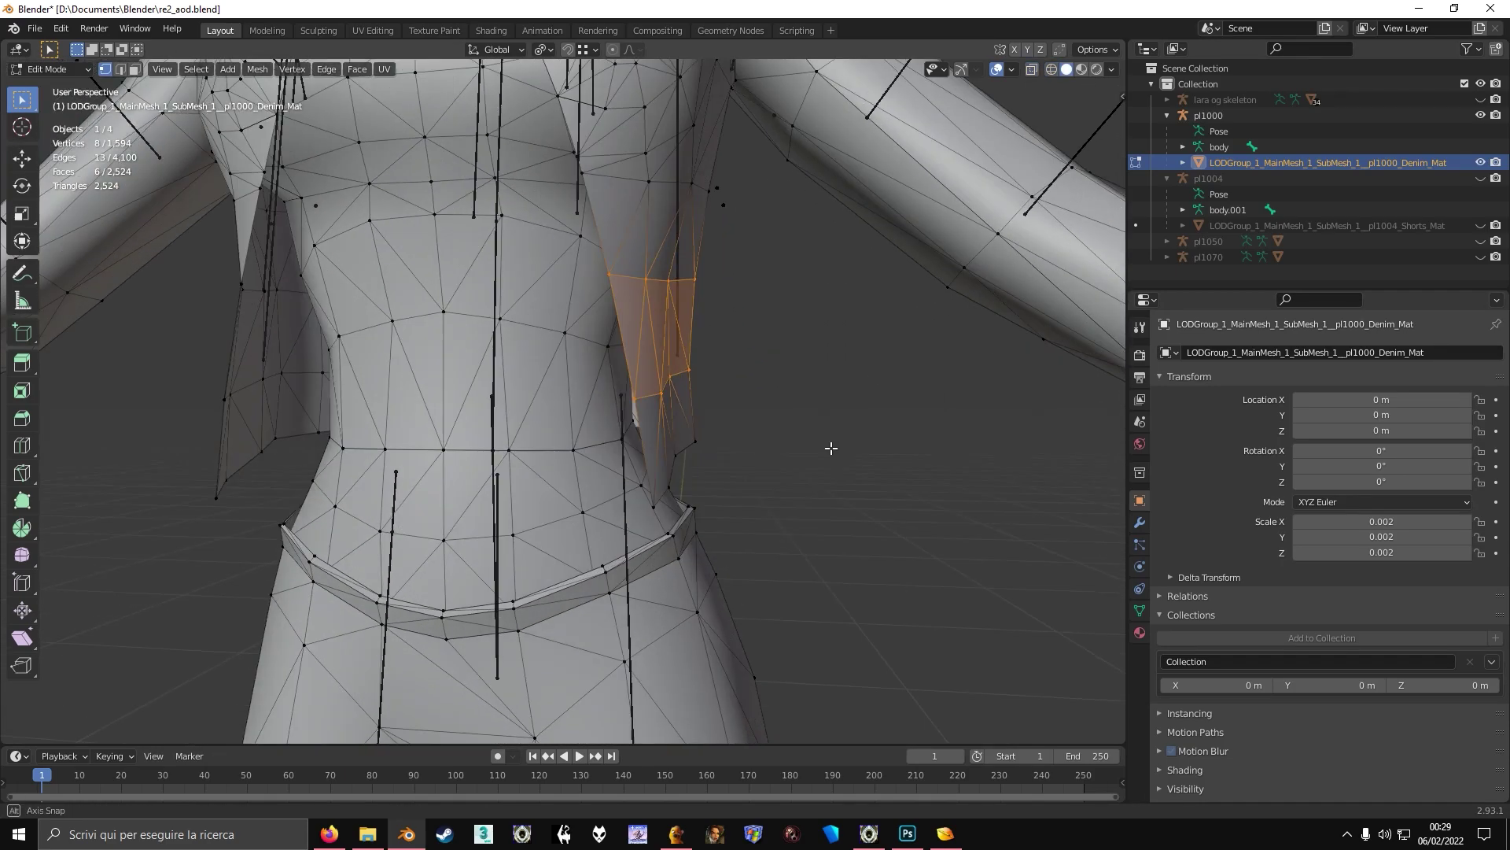
- Add two vertex groups to the jacket mesh, named ljacket_1 and ljacket_2
{"action": "left_click", "coordinate": [1140, 611]}
{"action": "left_click", "coordinate": [1290, 686]}
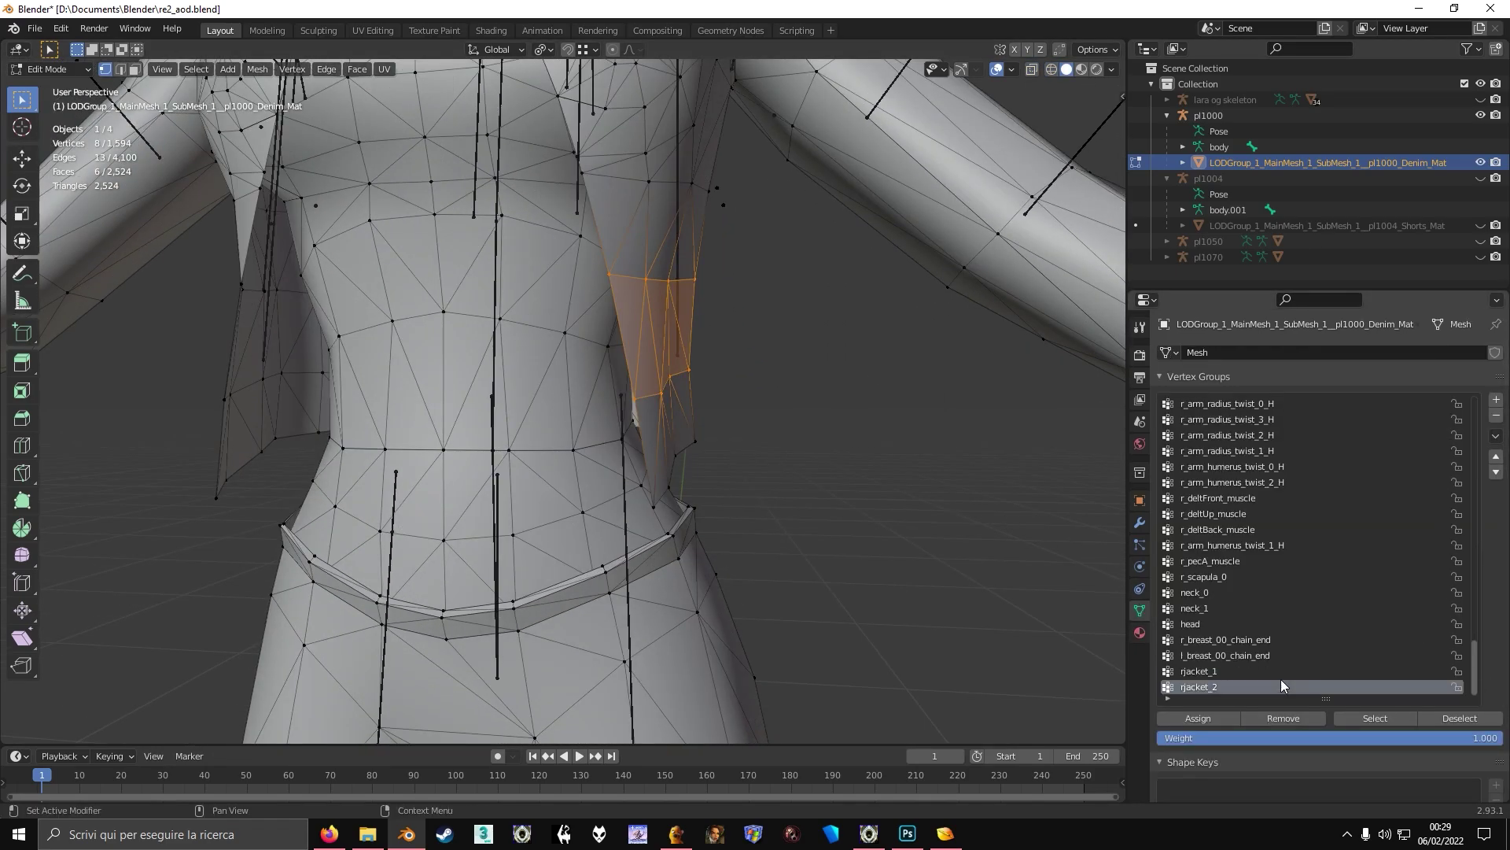
{"action": "left_click", "coordinate": [1497, 399]}
{"action": "left_click", "coordinate": [1496, 399]}
{"action": "double_click", "coordinate": [1204, 671]}
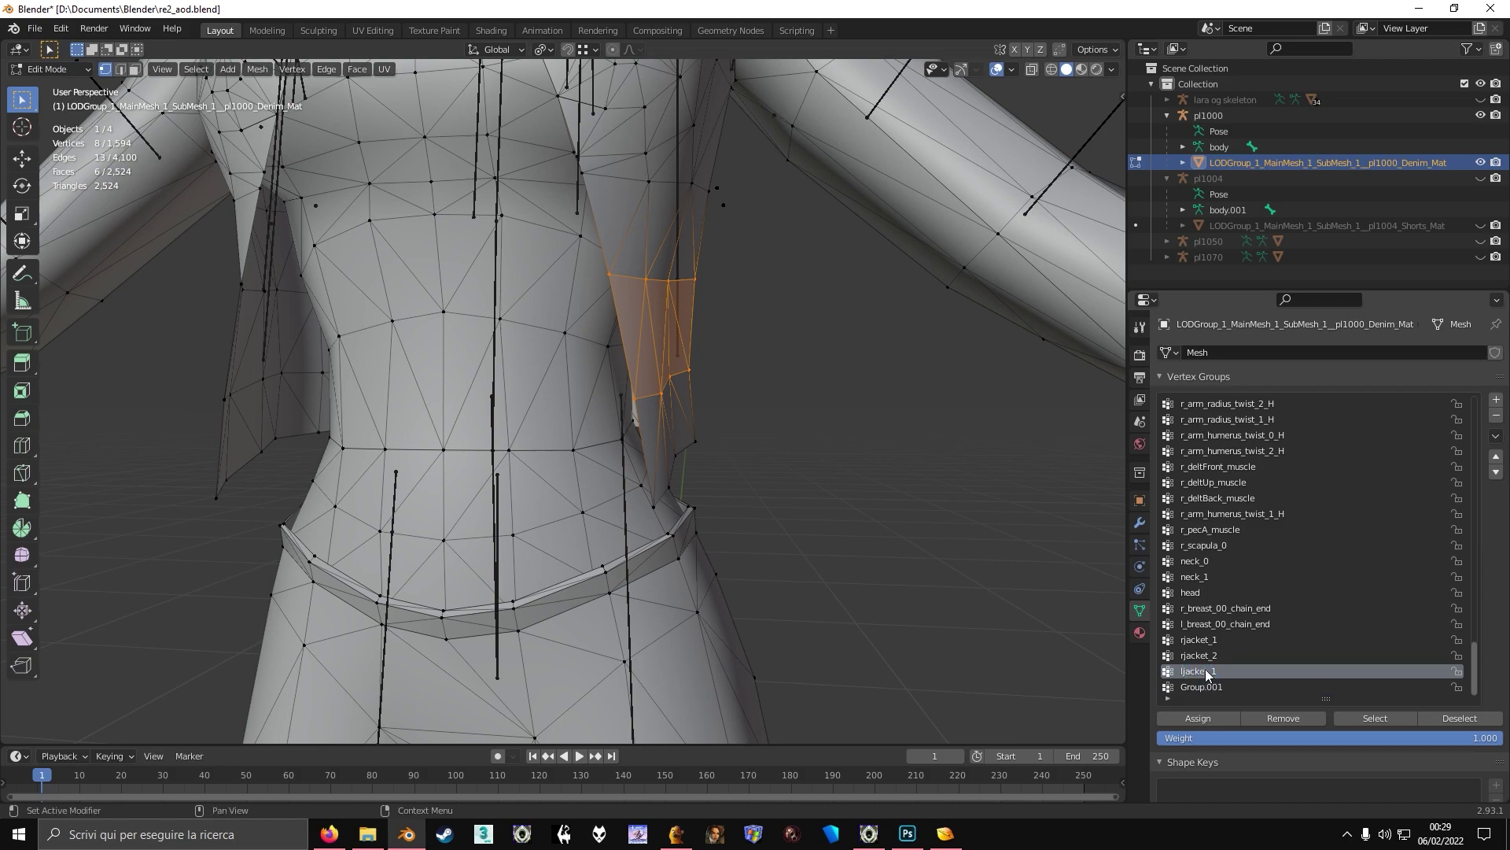
{"action": "double_click", "coordinate": [1195, 689]}
{"action": "type", "text": "ljacket_2"}
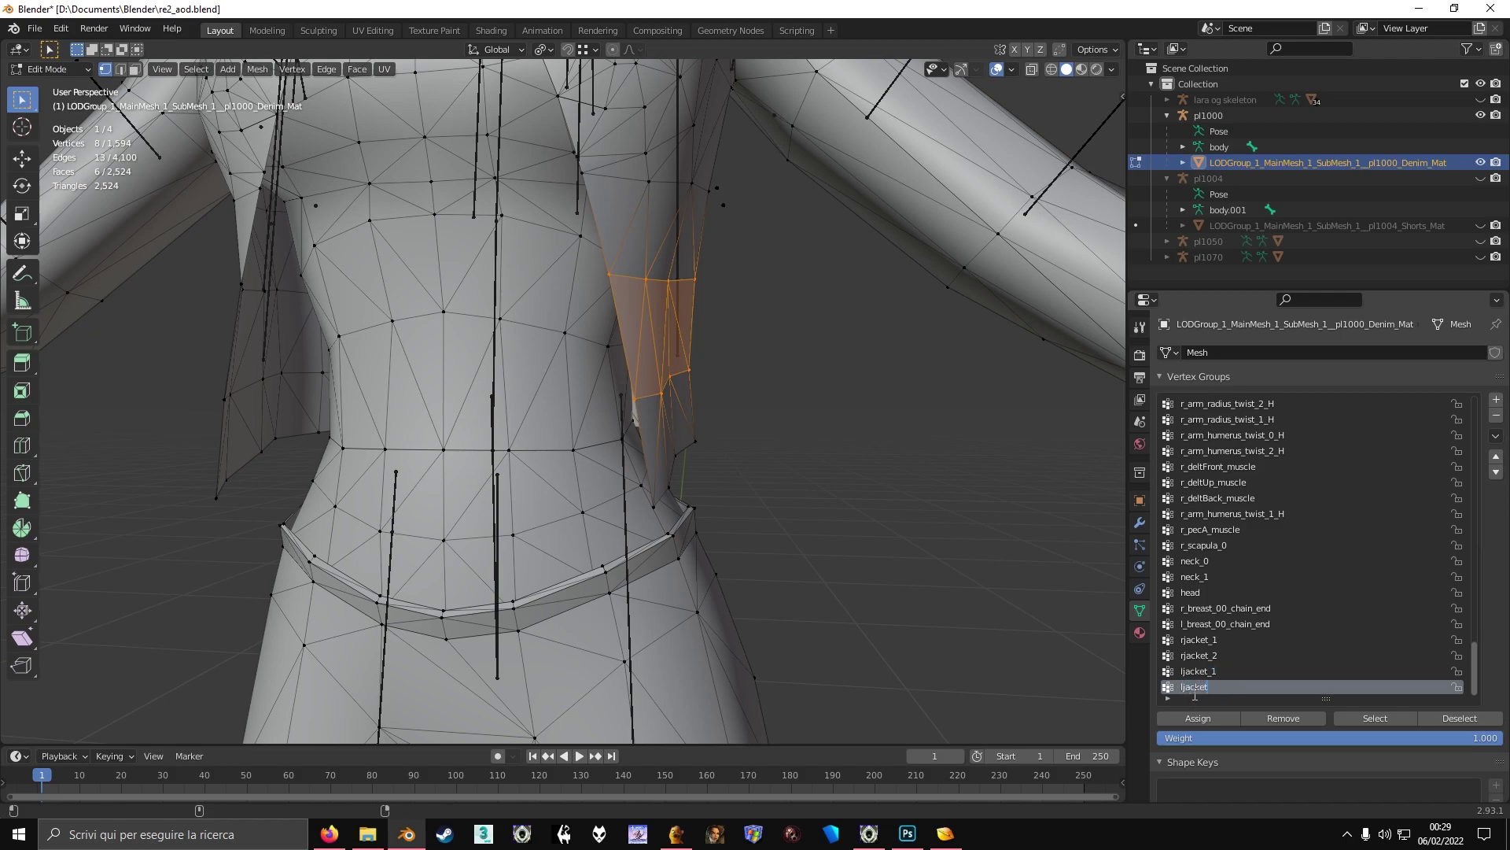
{"action": "key", "text": "Return"}
- Assign the selected left flap vertices to the ljacket_1 vertex group with weight 1.000
{"action": "left_click", "coordinate": [1186, 673]}
{"action": "left_click", "coordinate": [1192, 716]}
{"action": "key", "text": "Tab"}
{"action": "mouse_move", "coordinate": [722, 426]}
{"action": "middle_mouse_down"}
{"action": "mouse_move", "coordinate": [738, 429]}
{"action": "mouse_move", "coordinate": [630, 432]}
{"action": "mouse_move", "coordinate": [856, 445]}
{"action": "mouse_move", "coordinate": [738, 441]}
{"action": "middle_mouse_up"}
- Select the bottom-edge vertices of the left jacket flap and make ljacket_2 the active vertex group
{"action": "key", "text": "ctrl+Tab"}
{"action": "key", "text": "Tab"}
{"action": "scroll", "coordinate": [795, 452], "scroll_direction": "up", "scroll_amount": 3}
{"action": "key", "text": "shift+z"}
{"action": "left_click_drag", "start_coordinate": [759, 432], "coordinate": [912, 544]}
{"action": "left_click", "coordinate": [1204, 686]}
{"action": "key", "text": "Tab"}
- Normalize all vertex groups with ljacket_1 as the locked active group
{"action": "mouse_move", "coordinate": [832, 469]}
{"action": "middle_mouse_down"}
{"action": "mouse_move", "coordinate": [732, 482]}
{"action": "mouse_move", "coordinate": [767, 476]}
{"action": "middle_mouse_up"}
{"action": "key", "text": "shift+z"}
{"action": "left_click", "coordinate": [1198, 671]}
{"action": "middle_click_drag", "start_coordinate": [1062, 574], "coordinate": [810, 473]}
{"action": "key", "text": "F3"}
{"action": "key", "text": "Return"}
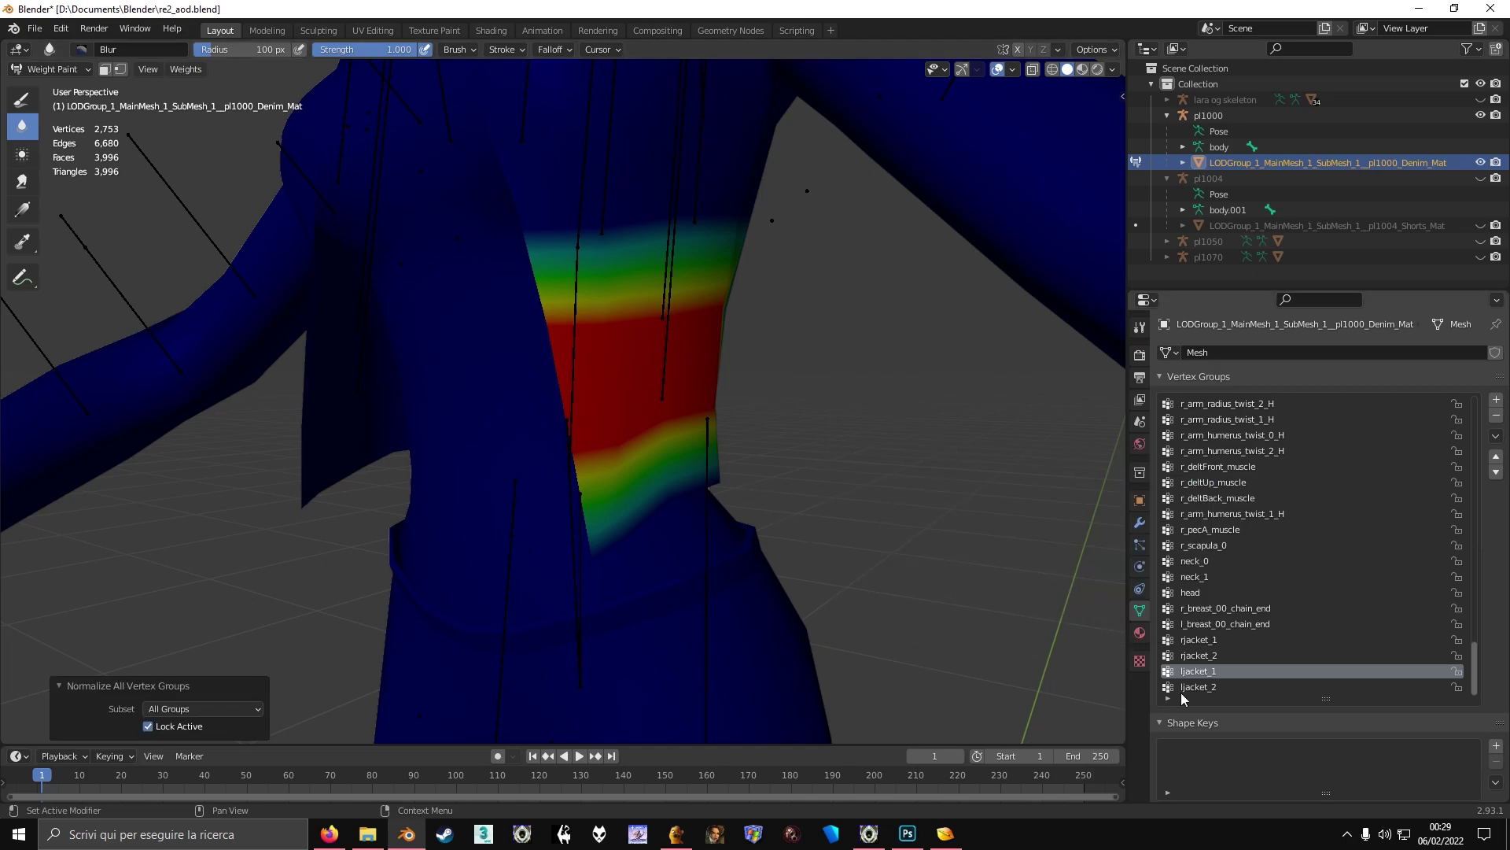
- Assign the selected bottom-edge vertices to ljacket_2 and normalize all vertex groups with it as the locked active group
{"action": "left_click", "coordinate": [1198, 687]}
{"action": "key", "text": "Tab"}
{"action": "left_click", "coordinate": [1172, 715]}
{"action": "key", "text": "Tab"}
{"action": "key", "text": "F3"}
{"action": "key", "text": "Return"}
- Test-rotate the two left jacket bones in Pose Mode to inspect the left flap's deformation
{"action": "key", "text": "ctrl+Tab"}
{"action": "left_click", "coordinate": [574, 423]}
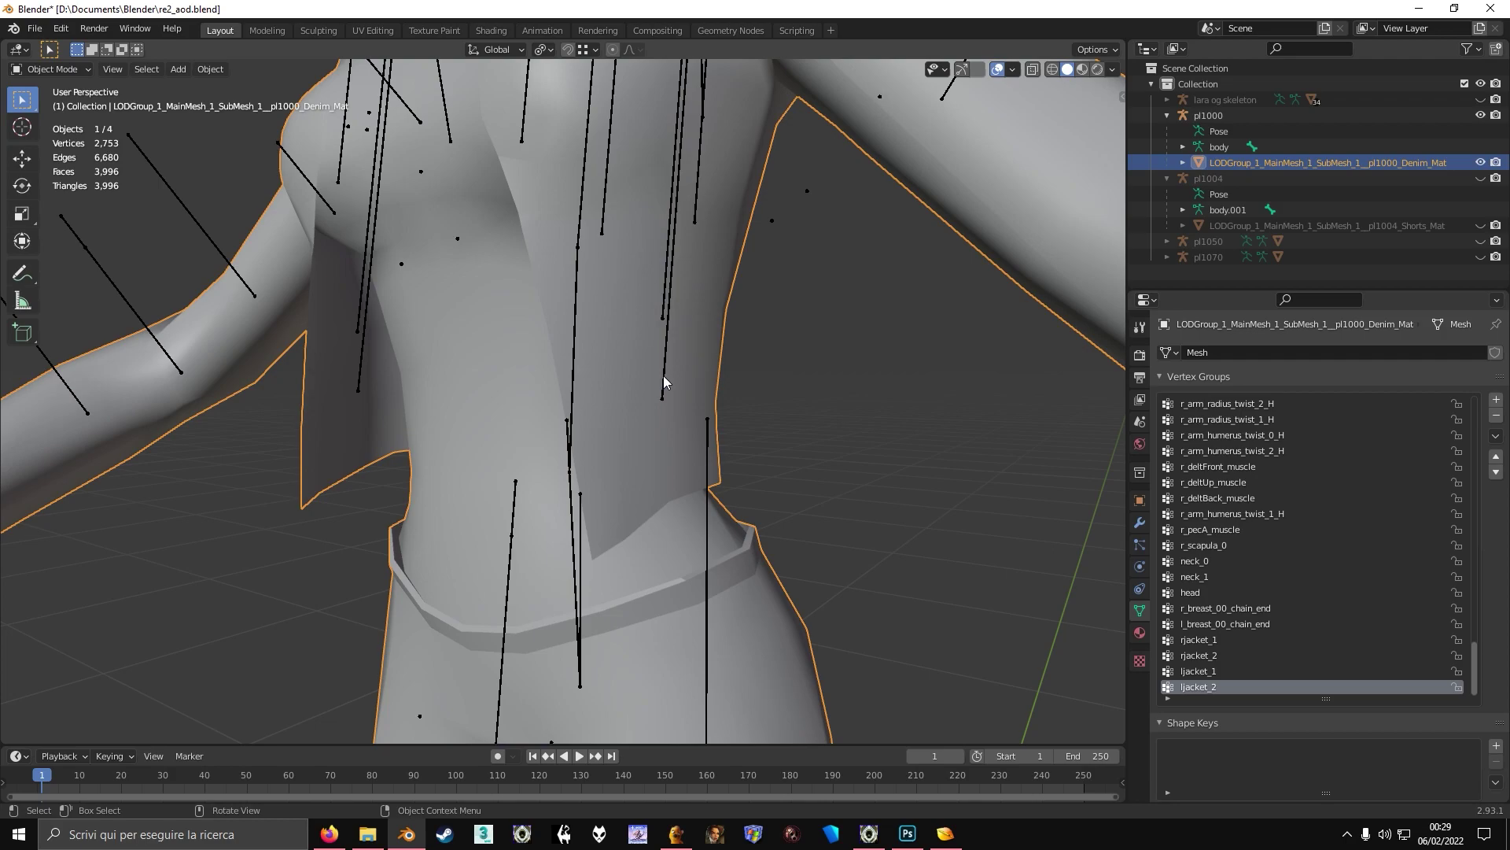
{"action": "left_click", "coordinate": [664, 376]}
{"action": "key", "text": "ctrl+Tab"}
{"action": "scroll", "coordinate": [663, 376], "scroll_direction": "down", "scroll_amount": 3}
{"action": "middle_click_drag", "start_coordinate": [664, 376], "coordinate": [789, 381]}
{"action": "left_click_drag", "start_coordinate": [678, 337], "coordinate": [705, 335], "text": "shift"}
{"action": "key", "text": "r"}
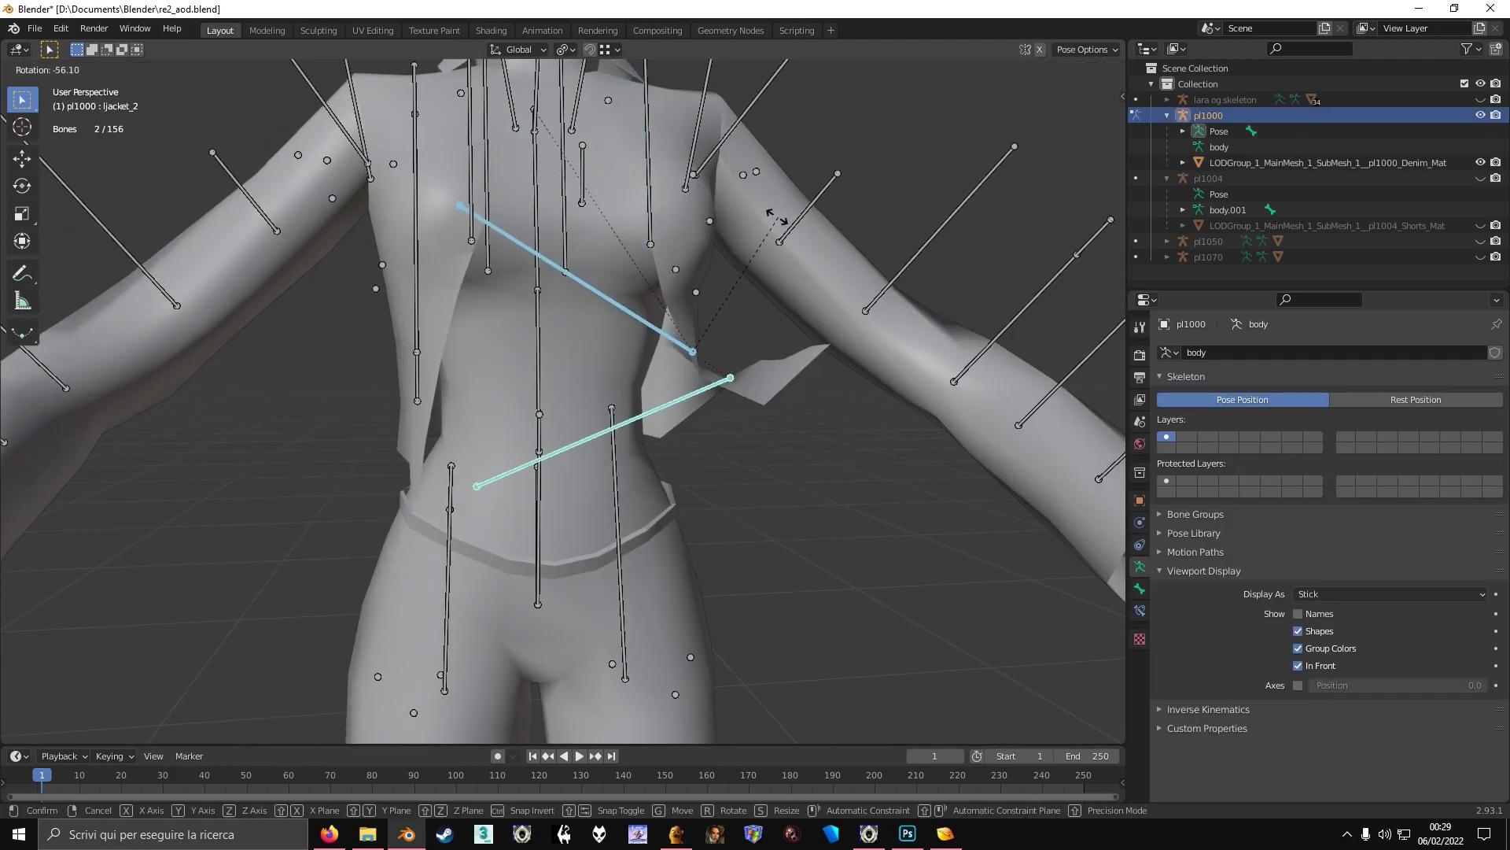
{"action": "right_click", "coordinate": [749, 346]}
- Shift the two left jacket bones slightly along the X axis in the armature's Edit Mode
{"action": "key", "text": "ctrl+Tab"}
{"action": "key", "text": "Tab"}
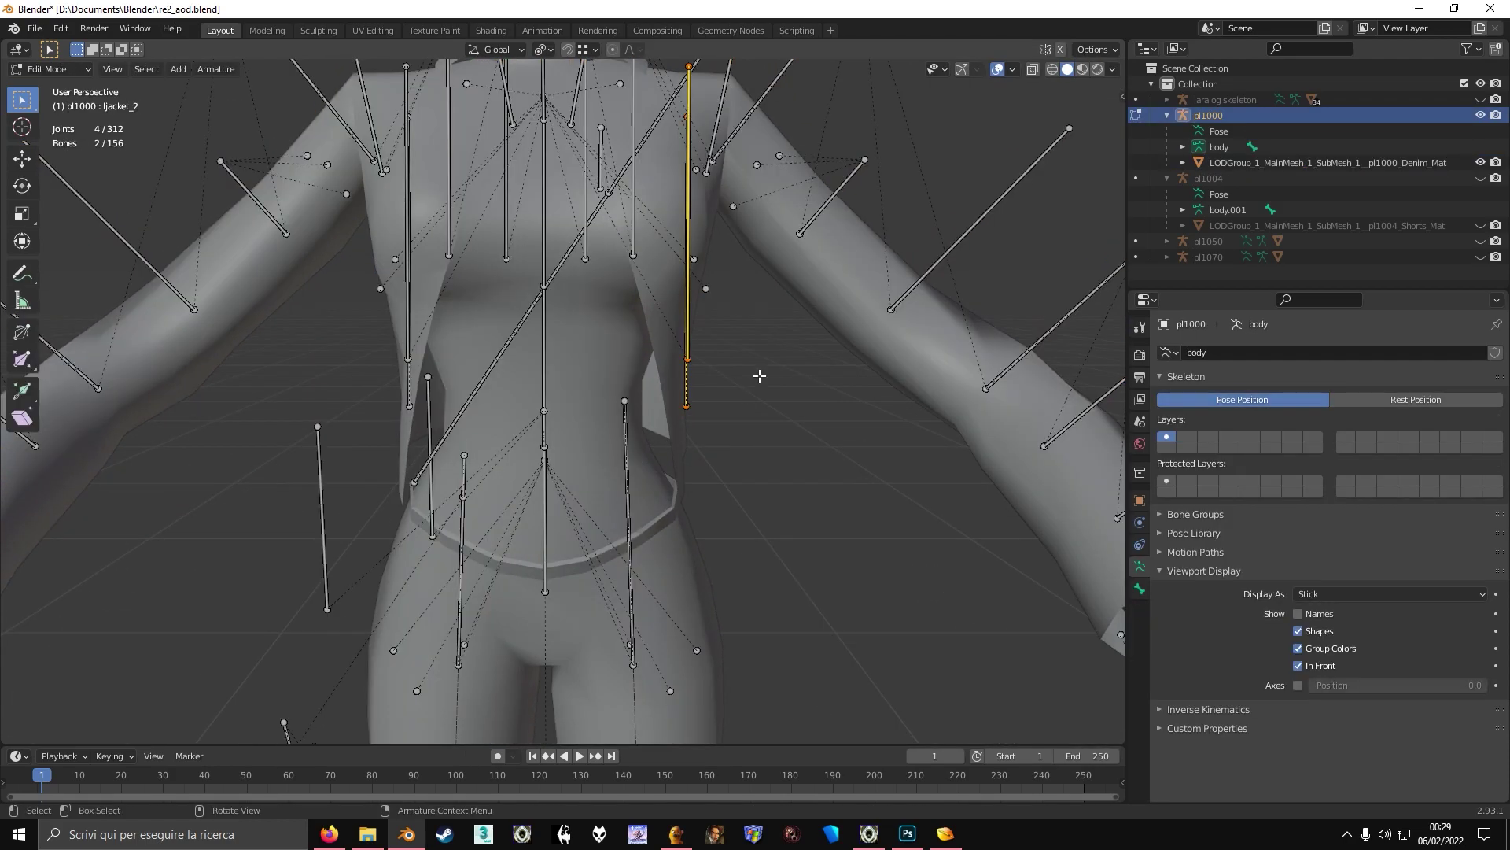
{"action": "key", "text": "g"}
{"action": "key", "text": "x"}
{"action": "left_click", "coordinate": [753, 376]}
{"action": "key", "text": "Tab"}
{"action": "mouse_move", "coordinate": [706, 374]}
{"action": "middle_mouse_down"}
{"action": "mouse_move", "coordinate": [636, 417]}
{"action": "mouse_move", "coordinate": [692, 409]}
{"action": "middle_mouse_up"}
{"action": "left_click", "coordinate": [673, 384]}
- Blur the ljacket_1 weights around the left flap's side and back in Weight Paint Mode
{"action": "key", "text": "Tab"}
{"action": "scroll", "coordinate": [636, 417], "scroll_direction": "up", "scroll_amount": 4}
{"action": "key", "text": "Tab"}
{"action": "key", "text": "Tab"}
{"action": "key", "text": "Tab"}
{"action": "key", "text": "ctrl+Tab"}
{"action": "left_click", "coordinate": [519, 321]}
{"action": "left_click", "coordinate": [1199, 671]}
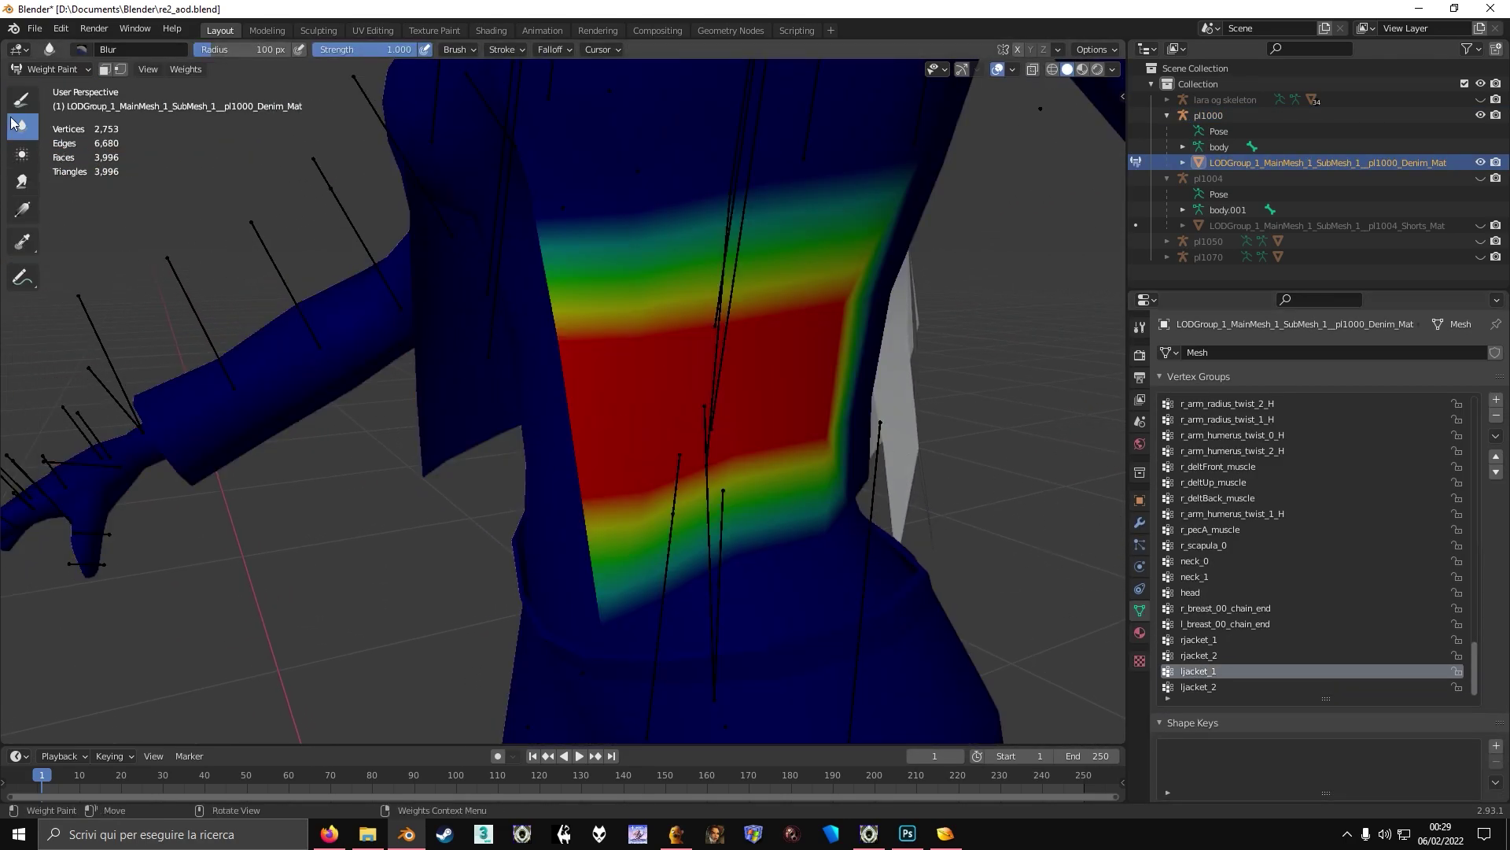
{"action": "middle_click_drag", "start_coordinate": [658, 296], "coordinate": [597, 278]}
{"action": "mouse_move", "coordinate": [708, 253]}
{"action": "middle_mouse_down"}
{"action": "mouse_move", "coordinate": [557, 243]}
{"action": "mouse_move", "coordinate": [404, 202]}
{"action": "middle_mouse_up"}
{"action": "mouse_move", "coordinate": [452, 239]}
{"action": "left_mouse_down"}
{"action": "mouse_move", "coordinate": [472, 409]}
{"action": "mouse_move", "coordinate": [539, 314]}
{"action": "mouse_move", "coordinate": [520, 295]}
{"action": "left_mouse_up"}
{"action": "middle_click_drag", "start_coordinate": [523, 405], "coordinate": [658, 394]}
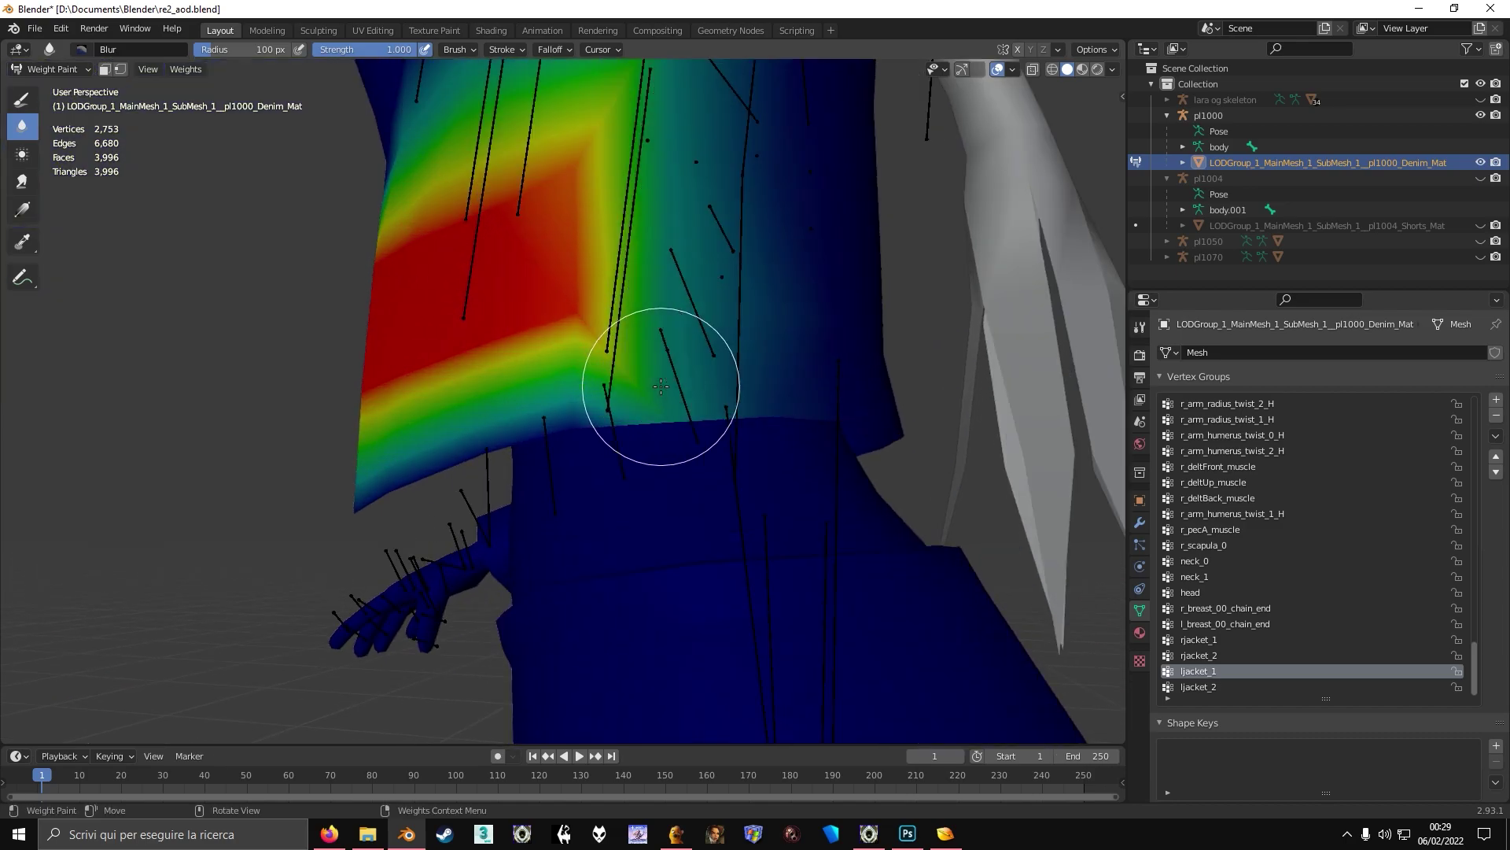
{"action": "middle_click_drag", "start_coordinate": [415, 470], "coordinate": [438, 499]}
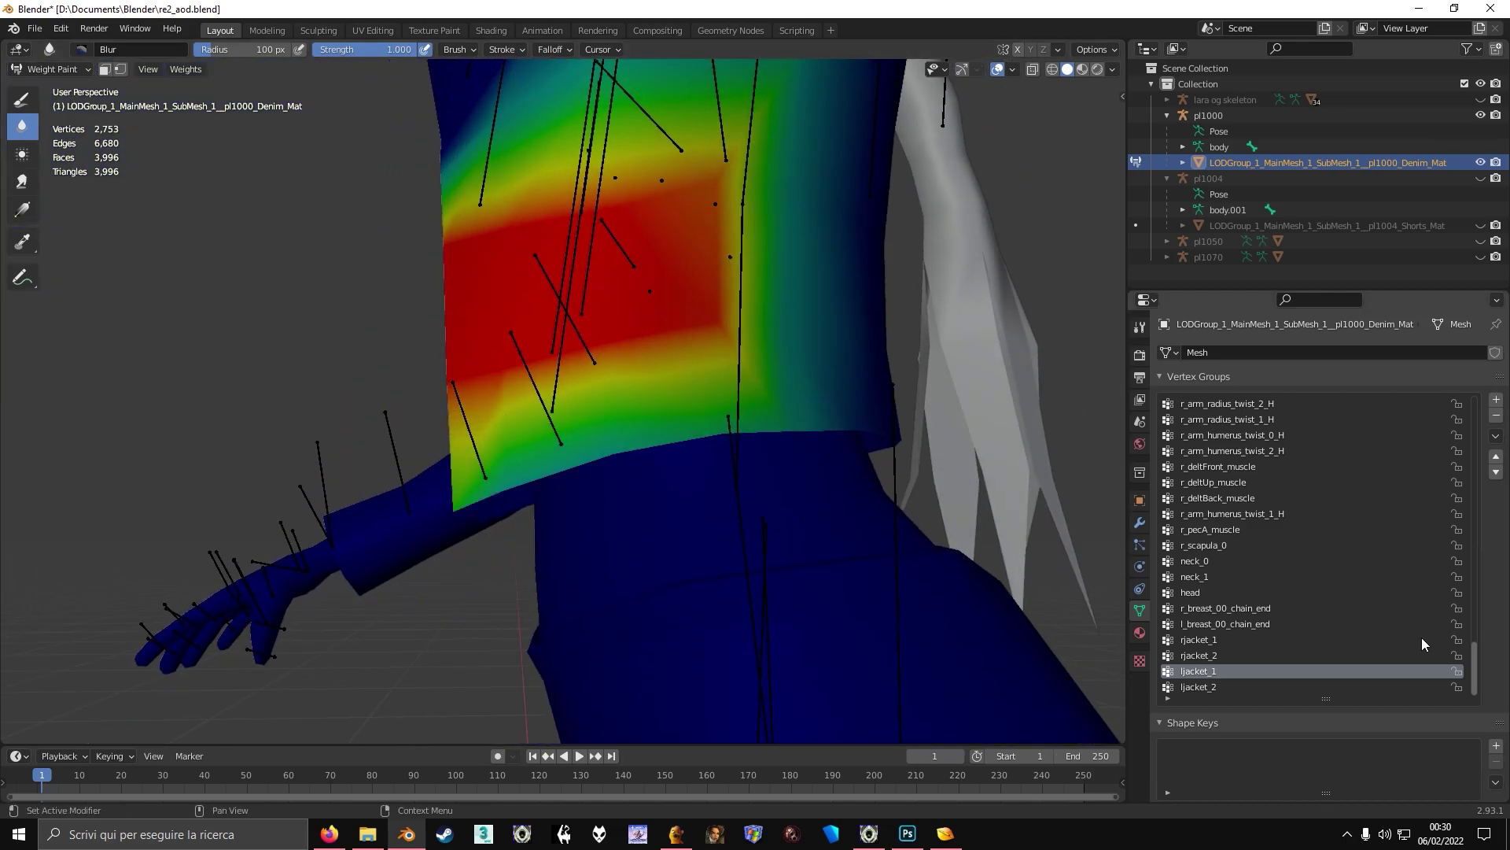
- Blur the ljacket_2 weights across the lower left flap, and display the ljacket_1 weights
{"action": "left_click", "coordinate": [1215, 687]}
{"action": "mouse_move", "coordinate": [607, 388]}
{"action": "left_mouse_down"}
{"action": "mouse_move", "coordinate": [465, 354]}
{"action": "mouse_move", "coordinate": [758, 320]}
{"action": "left_mouse_up"}
{"action": "mouse_move", "coordinate": [801, 399]}
{"action": "left_mouse_down"}
{"action": "mouse_move", "coordinate": [748, 351]}
{"action": "mouse_move", "coordinate": [597, 276]}
{"action": "mouse_move", "coordinate": [445, 381]}
{"action": "left_mouse_up"}
{"action": "mouse_move", "coordinate": [445, 381]}
{"action": "middle_mouse_down"}
{"action": "mouse_move", "coordinate": [725, 367]}
{"action": "mouse_move", "coordinate": [748, 438]}
{"action": "mouse_move", "coordinate": [730, 424]}
{"action": "middle_mouse_up"}
{"action": "left_click", "coordinate": [1196, 671]}
{"action": "mouse_move", "coordinate": [692, 364]}
{"action": "middle_mouse_down"}
{"action": "mouse_move", "coordinate": [657, 513]}
{"action": "mouse_move", "coordinate": [554, 302]}
{"action": "middle_mouse_up"}
{"action": "mouse_move", "coordinate": [629, 394]}
{"action": "middle_mouse_down"}
{"action": "mouse_move", "coordinate": [775, 417]}
{"action": "mouse_move", "coordinate": [781, 442]}
{"action": "mouse_move", "coordinate": [810, 417]}
{"action": "mouse_move", "coordinate": [782, 354]}
{"action": "mouse_move", "coordinate": [663, 360]}
{"action": "middle_mouse_up"}
- Test-rotate the left jacket bones several times in Pose Mode to check the blurred weights
{"action": "key", "text": "ctrl+Tab"}
{"action": "left_click", "coordinate": [683, 426]}
{"action": "key", "text": "ctrl+Tab"}
{"action": "key", "text": "r"}
{"action": "right_click", "coordinate": [786, 401]}
{"action": "key", "text": "r"}
{"action": "right_click", "coordinate": [786, 340]}
{"action": "key", "text": "r"}
{"action": "right_click", "coordinate": [674, 432]}
- Review the ljacket_1 and ljacket_2 weights on the left flap and return the armature to Pose Mode
{"action": "key", "text": "ctrl+Tab"}
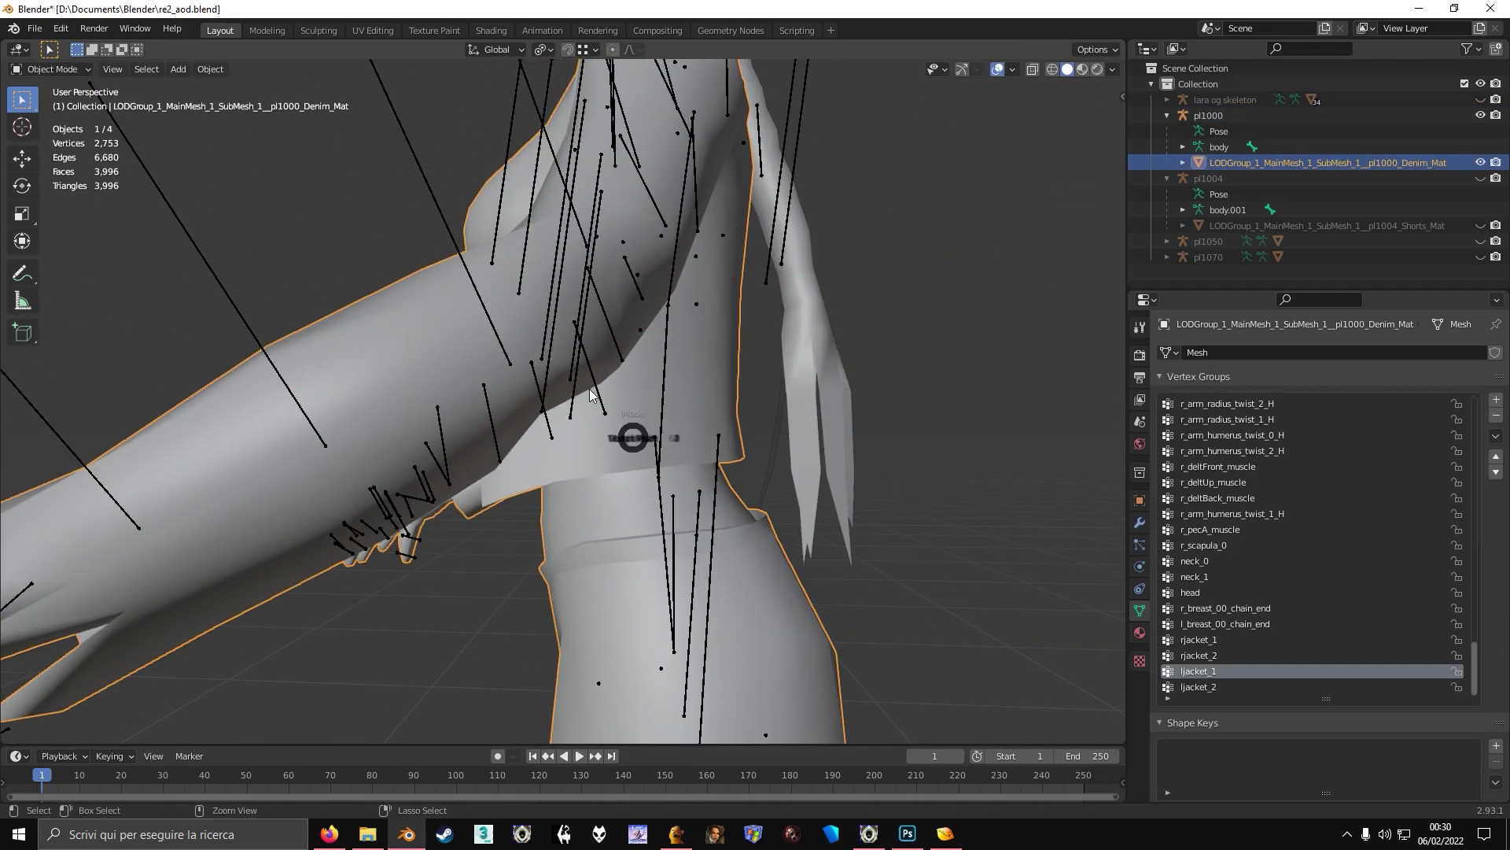
{"action": "scroll", "coordinate": [567, 372], "scroll_direction": "up", "scroll_amount": 3}
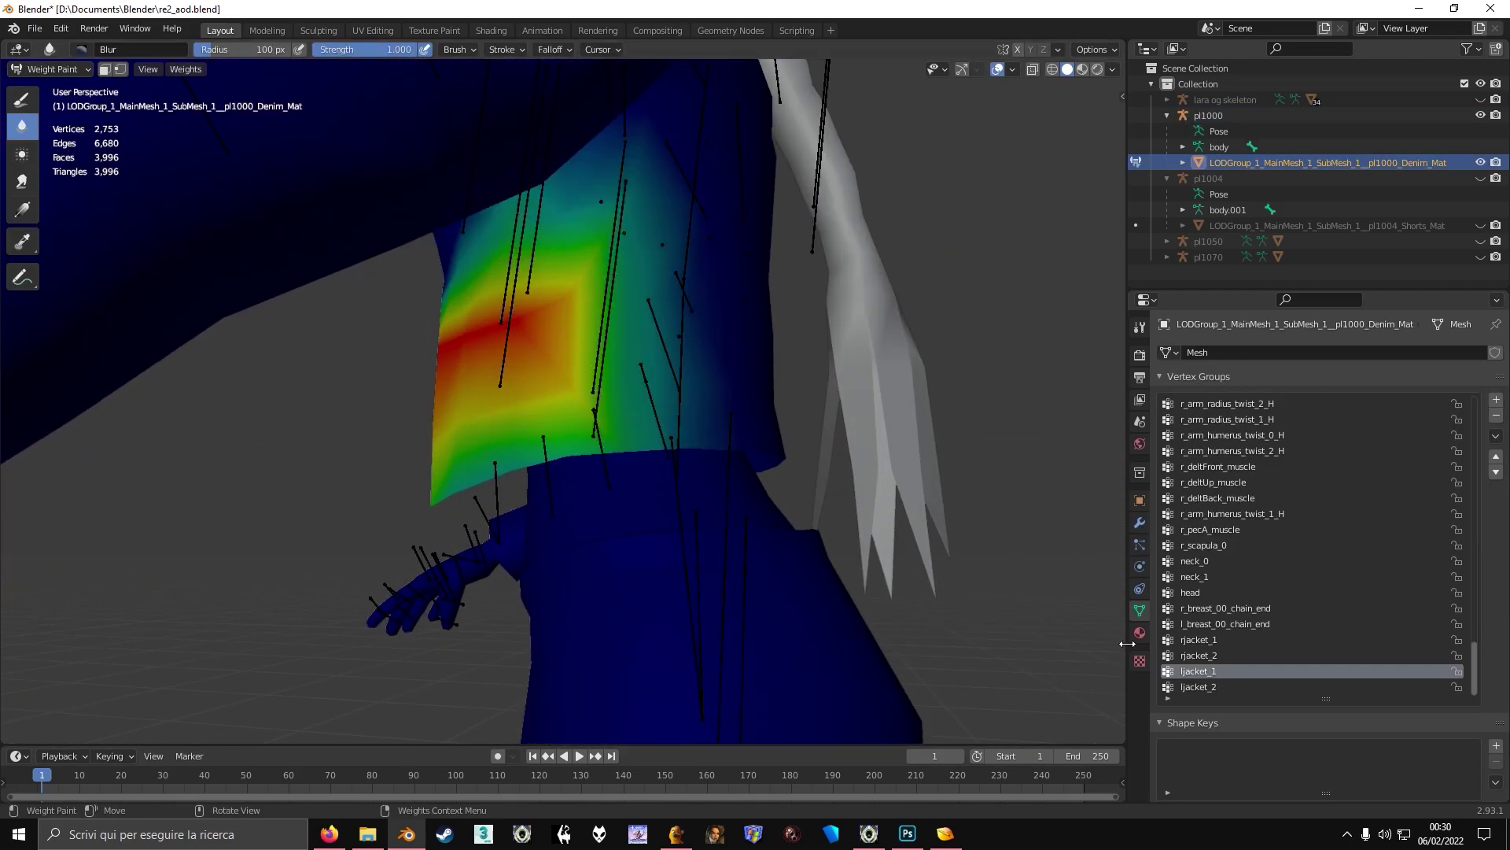
{"action": "left_click", "coordinate": [1199, 687]}
{"action": "scroll", "coordinate": [624, 411], "scroll_direction": "up", "scroll_amount": 1}
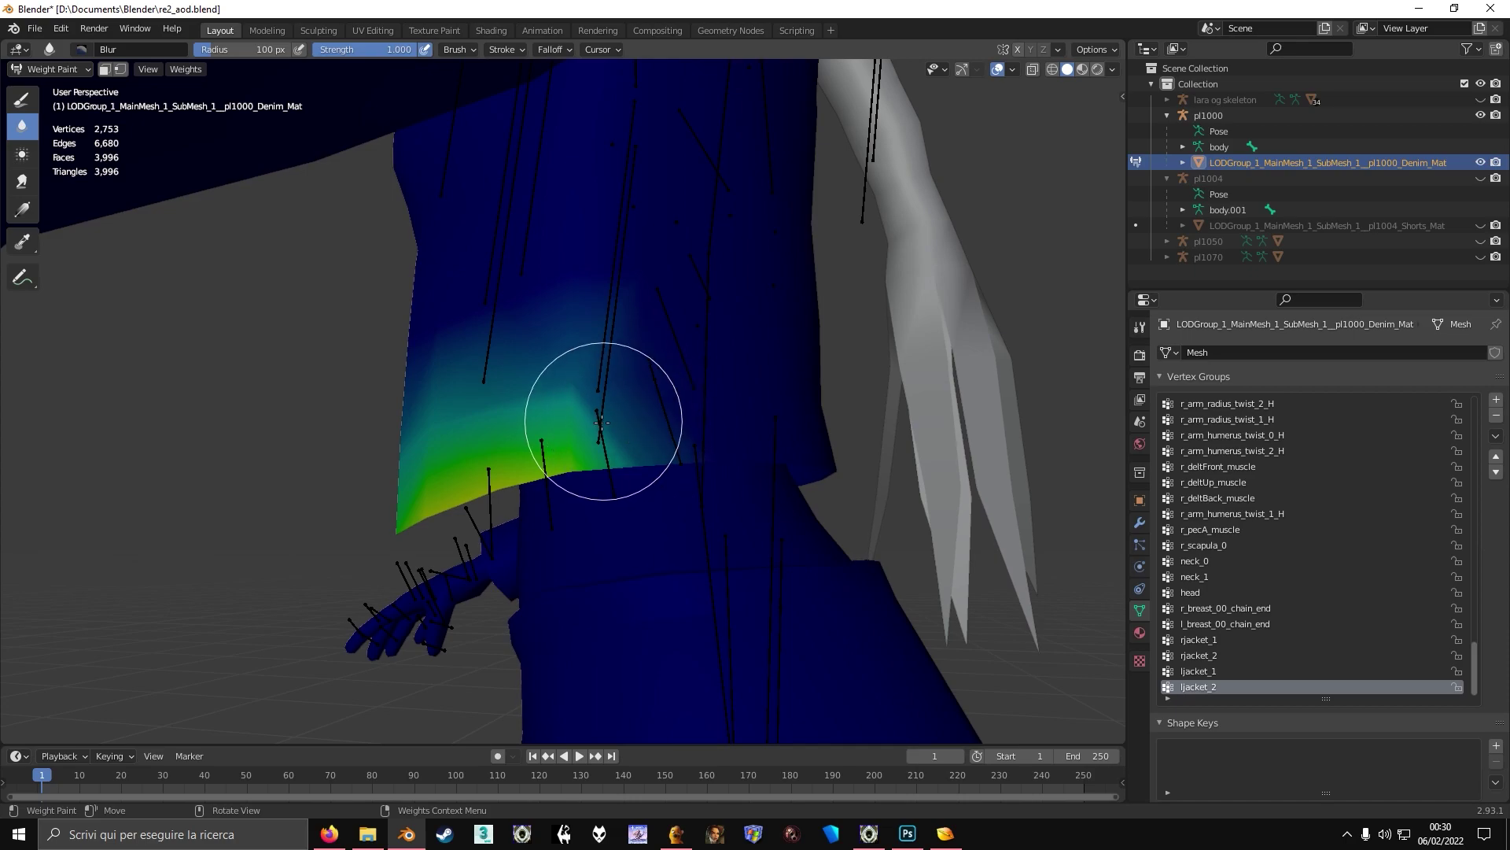
{"action": "key", "text": "ctrl+Tab"}
{"action": "scroll", "coordinate": [582, 464], "scroll_direction": "down", "scroll_amount": 3}
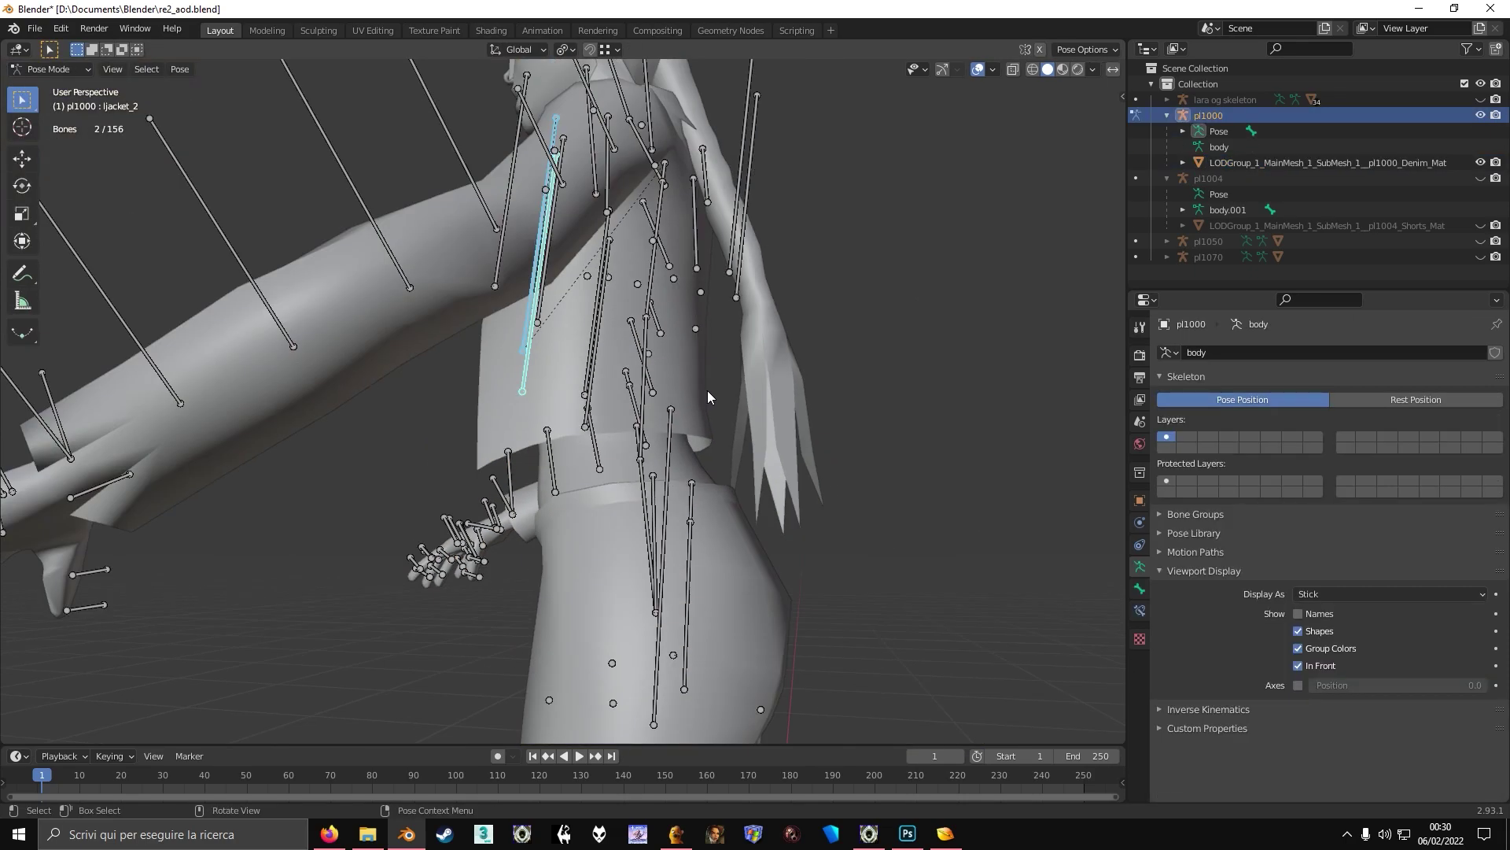
- Test-rotate the left jacket bones from several sides with the wireframe overlay temporarily shown, cancelling each rotation and hiding the wireframe at the end
{"action": "key", "text": "r"}
{"action": "key", "text": "Escape"}
{"action": "left_click", "coordinate": [993, 70]}
{"action": "left_click", "coordinate": [893, 335]}
{"action": "scroll", "coordinate": [713, 228], "scroll_direction": "up", "scroll_amount": 2}
{"action": "key", "text": "r"}
{"action": "right_click", "coordinate": [669, 376]}
{"action": "middle_click_drag", "start_coordinate": [673, 370], "coordinate": [684, 338]}
{"action": "key", "text": "r"}
{"action": "right_click", "coordinate": [613, 409]}
{"action": "middle_click_drag", "start_coordinate": [612, 378], "coordinate": [437, 353]}
{"action": "left_click_drag", "start_coordinate": [434, 356], "coordinate": [481, 385]}
{"action": "key", "text": "r"}
{"action": "right_click", "coordinate": [667, 359]}
{"action": "middle_click_drag", "start_coordinate": [671, 354], "coordinate": [836, 327]}
{"action": "left_click", "coordinate": [994, 70]}
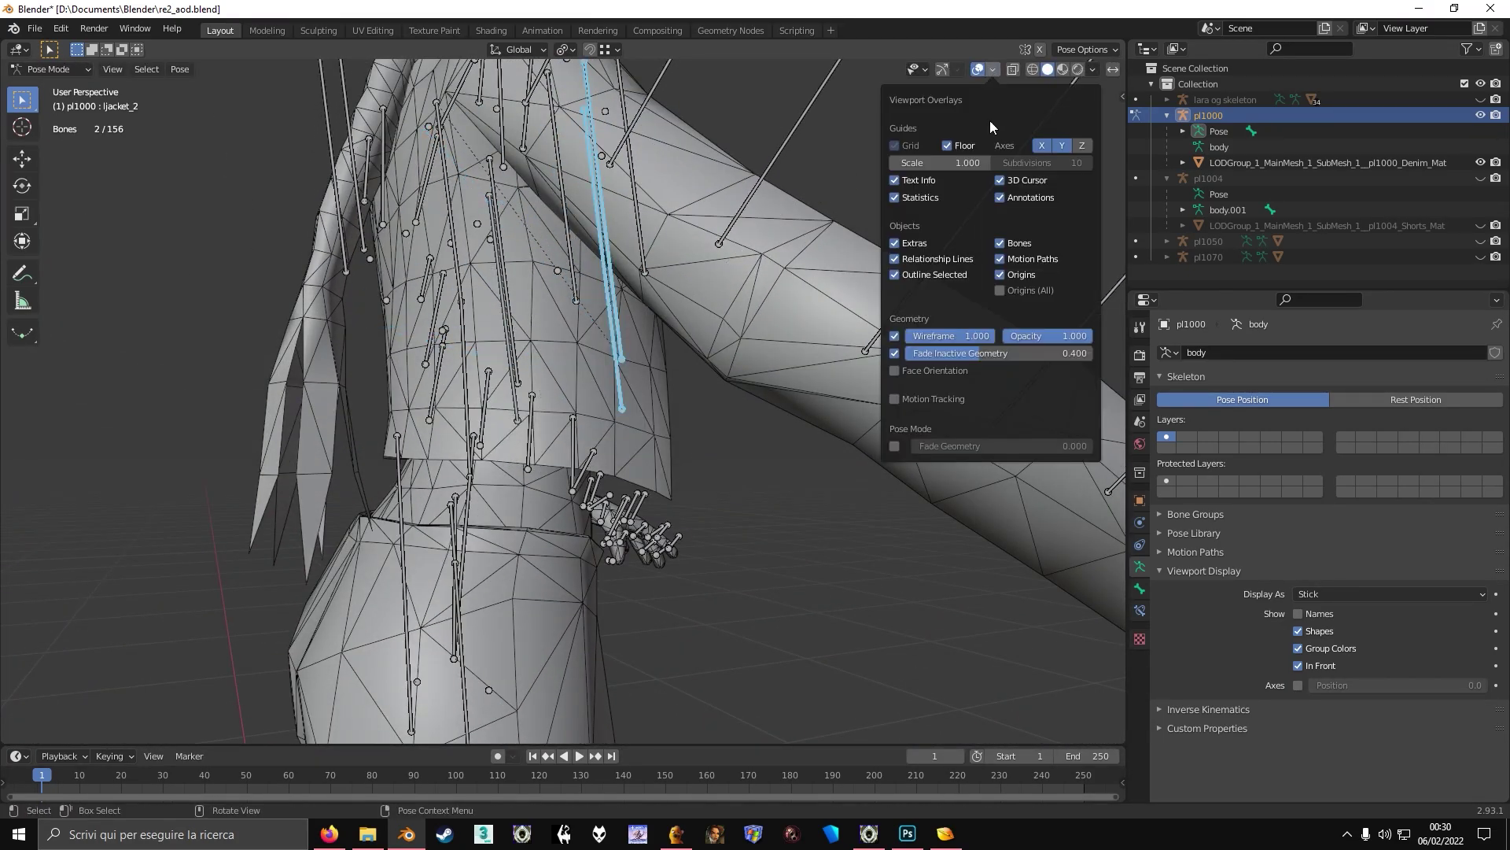
{"action": "left_click", "coordinate": [896, 340]}
- Put the pl1000 denim mesh in Weight Paint Mode and limit its vertex weights to 8 per vertex across all groups
{"action": "key", "text": "ctrl+Tab"}
{"action": "mouse_move", "coordinate": [758, 271]}
{"action": "middle_mouse_down"}
{"action": "mouse_move", "coordinate": [612, 281]}
{"action": "mouse_move", "coordinate": [636, 323]}
{"action": "middle_mouse_up"}
{"action": "scroll", "coordinate": [622, 281], "scroll_direction": "down", "scroll_amount": 4}
{"action": "left_click", "coordinate": [620, 285], "text": "shift"}
{"action": "left_click", "coordinate": [668, 313]}
{"action": "key", "text": "ctrl+Tab"}
{"action": "left_click", "coordinate": [618, 323]}
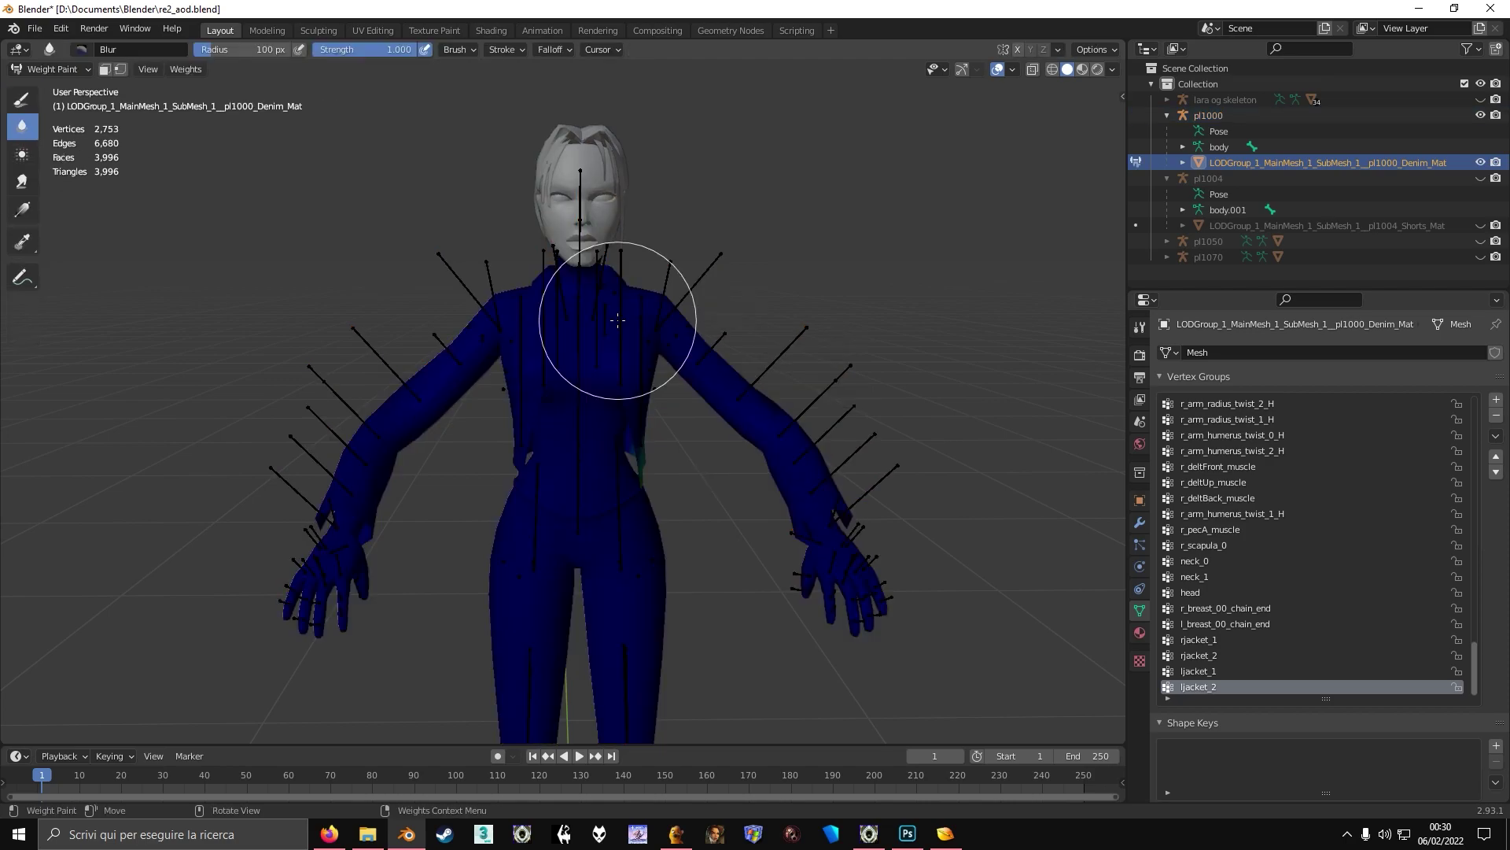
{"action": "key", "text": "F3"}
{"action": "type", "text": "limit"}
{"action": "key", "text": "Return"}
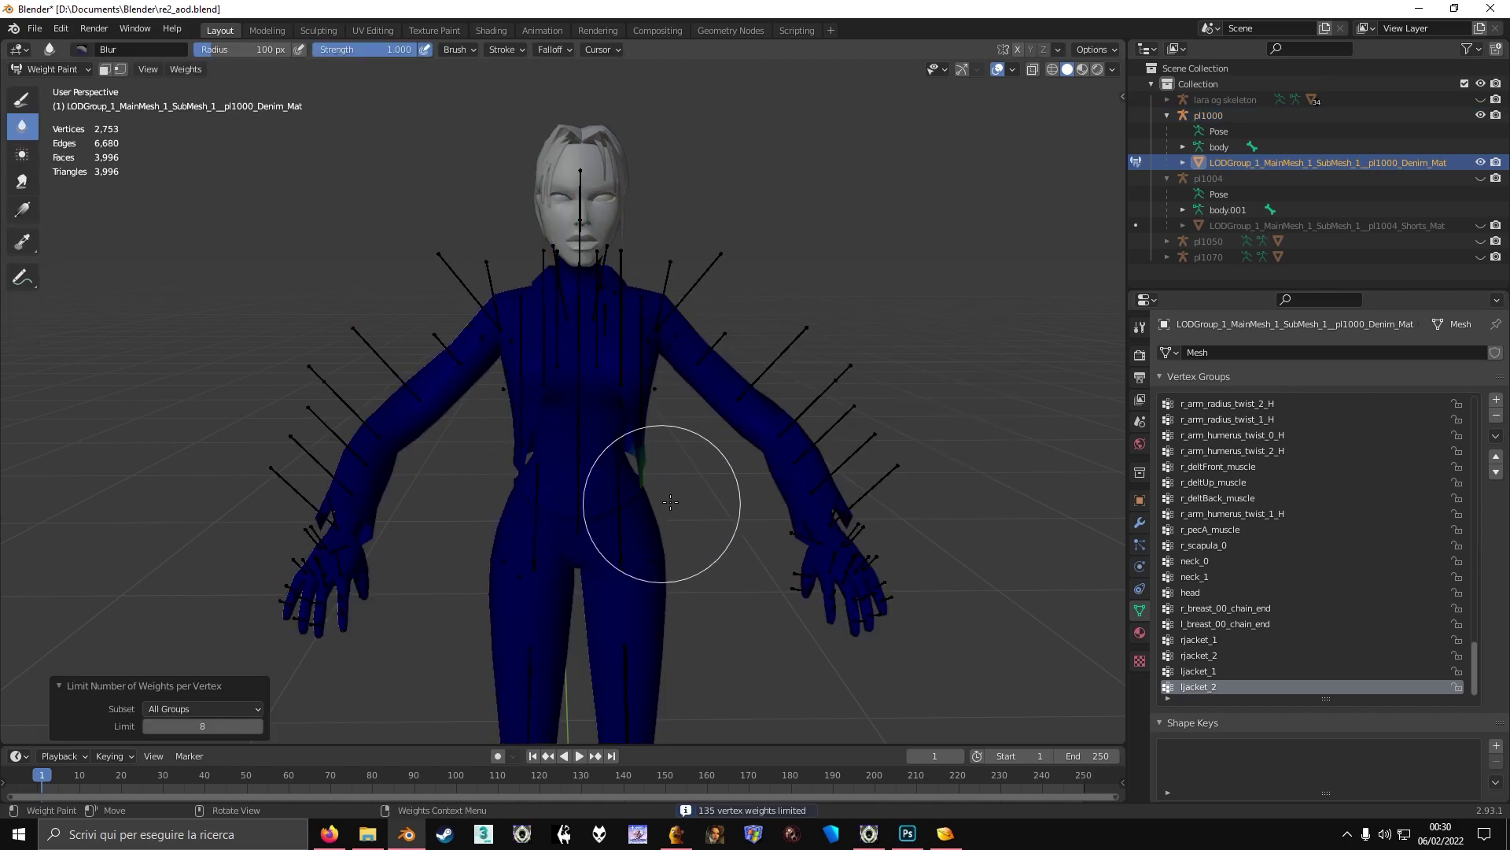
- Return to Object Mode, select the denim mesh together with the pl1000 armature, and export them as FBX over pl1000.mesh.fbx
{"action": "middle_click_drag", "start_coordinate": [677, 502], "coordinate": [611, 485]}
{"action": "key", "text": "ctrl+Tab"}
{"action": "left_click", "coordinate": [609, 485]}
{"action": "scroll", "coordinate": [610, 486], "scroll_direction": "up", "scroll_amount": 1}
{"action": "left_click", "coordinate": [707, 273], "text": "shift"}
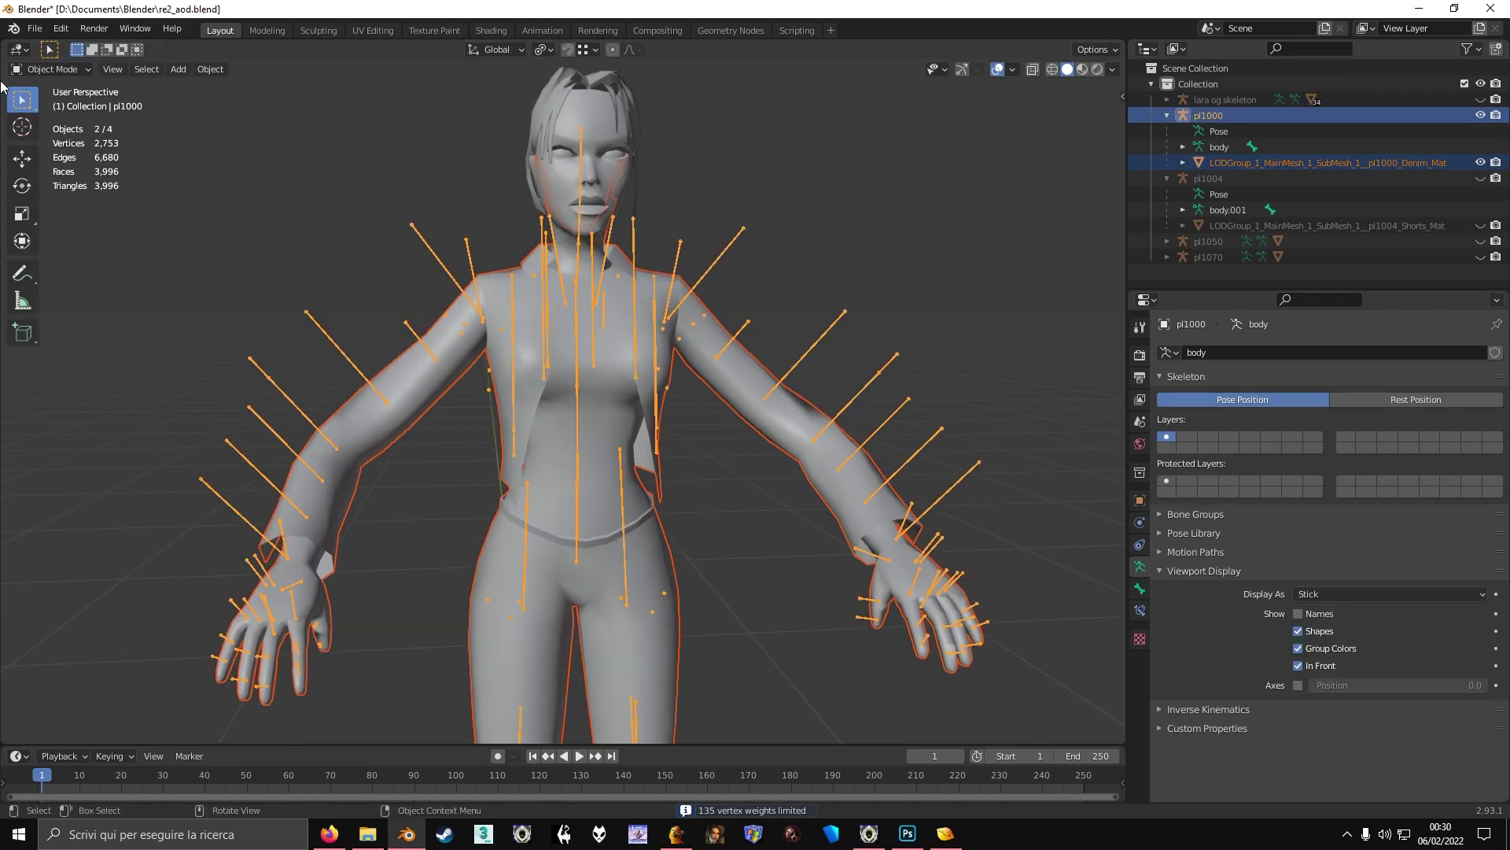
{"action": "left_click", "coordinate": [35, 28]}
{"action": "mouse_move", "coordinate": [56, 258]}
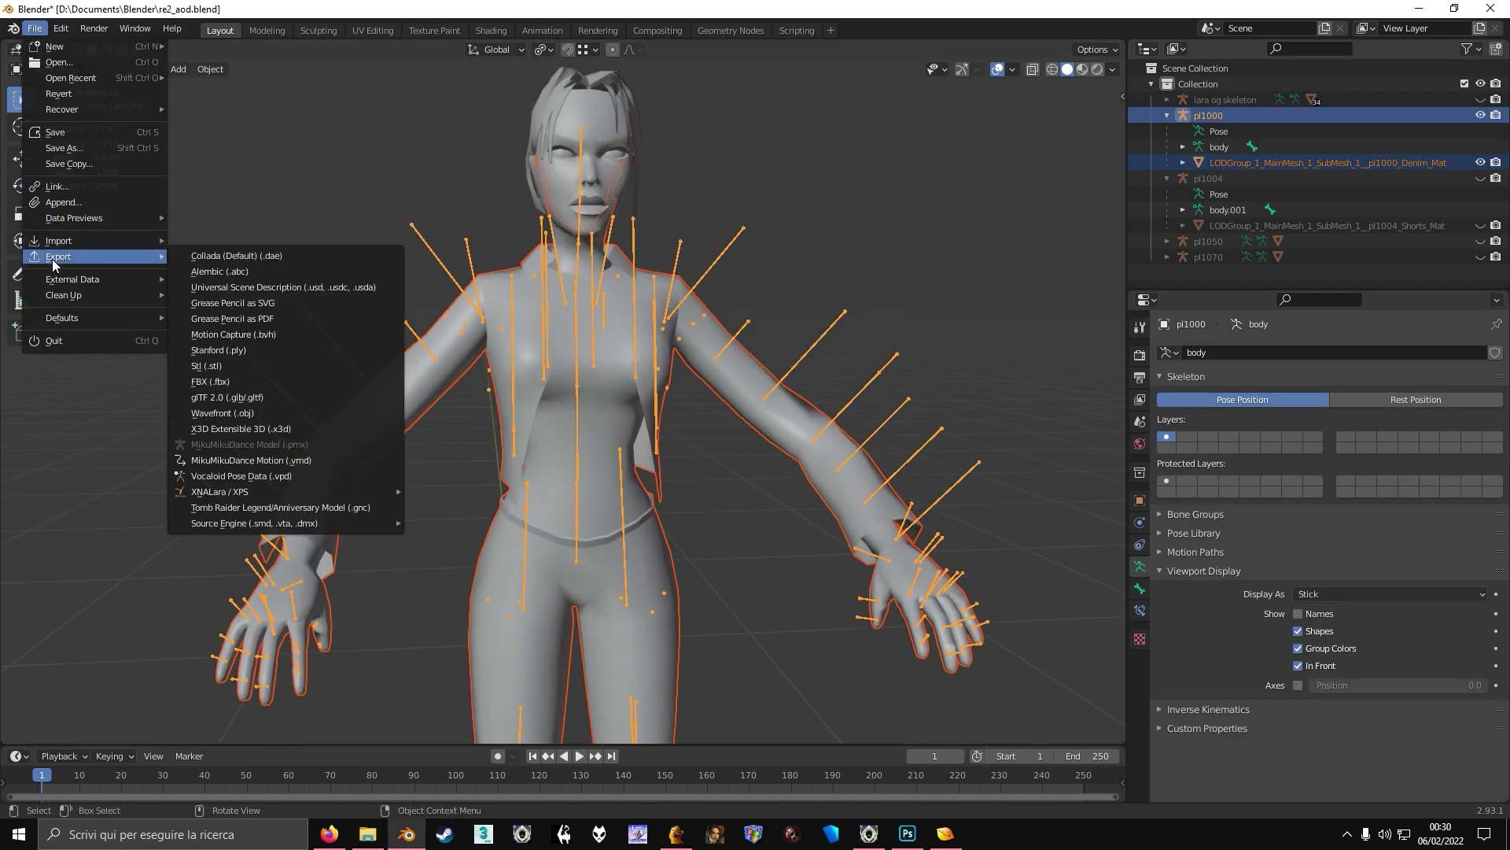
{"action": "left_click", "coordinate": [213, 383]}
{"action": "double_click", "coordinate": [541, 202]}
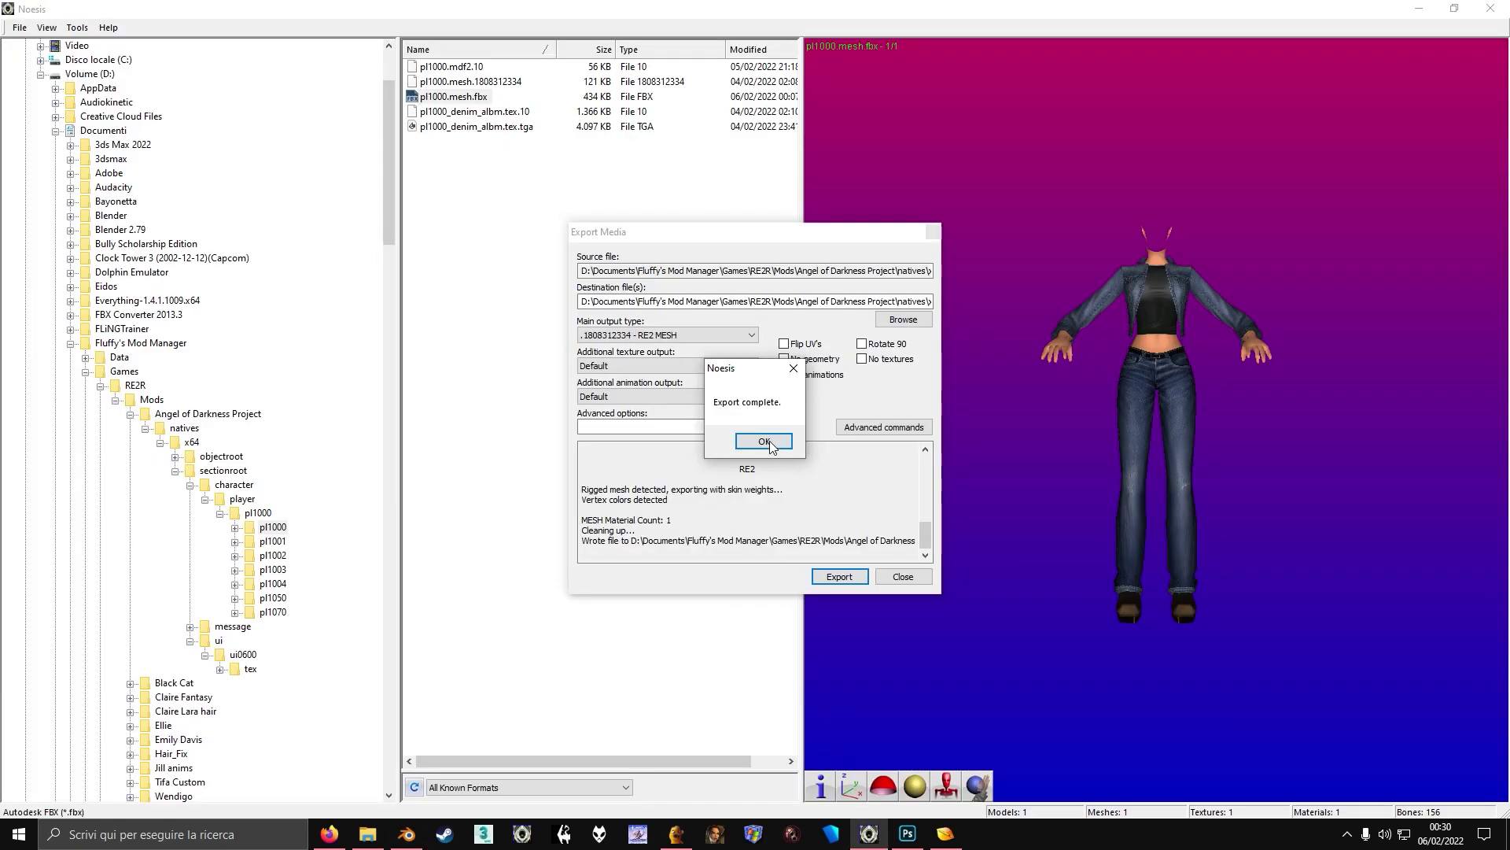
- Switch to Noesis, dismiss the previous export windows, refresh the file list and select the updated pl1000.mesh.fbx
{"action": "left_click", "coordinate": [764, 441]}
{"action": "left_click", "coordinate": [934, 232]}
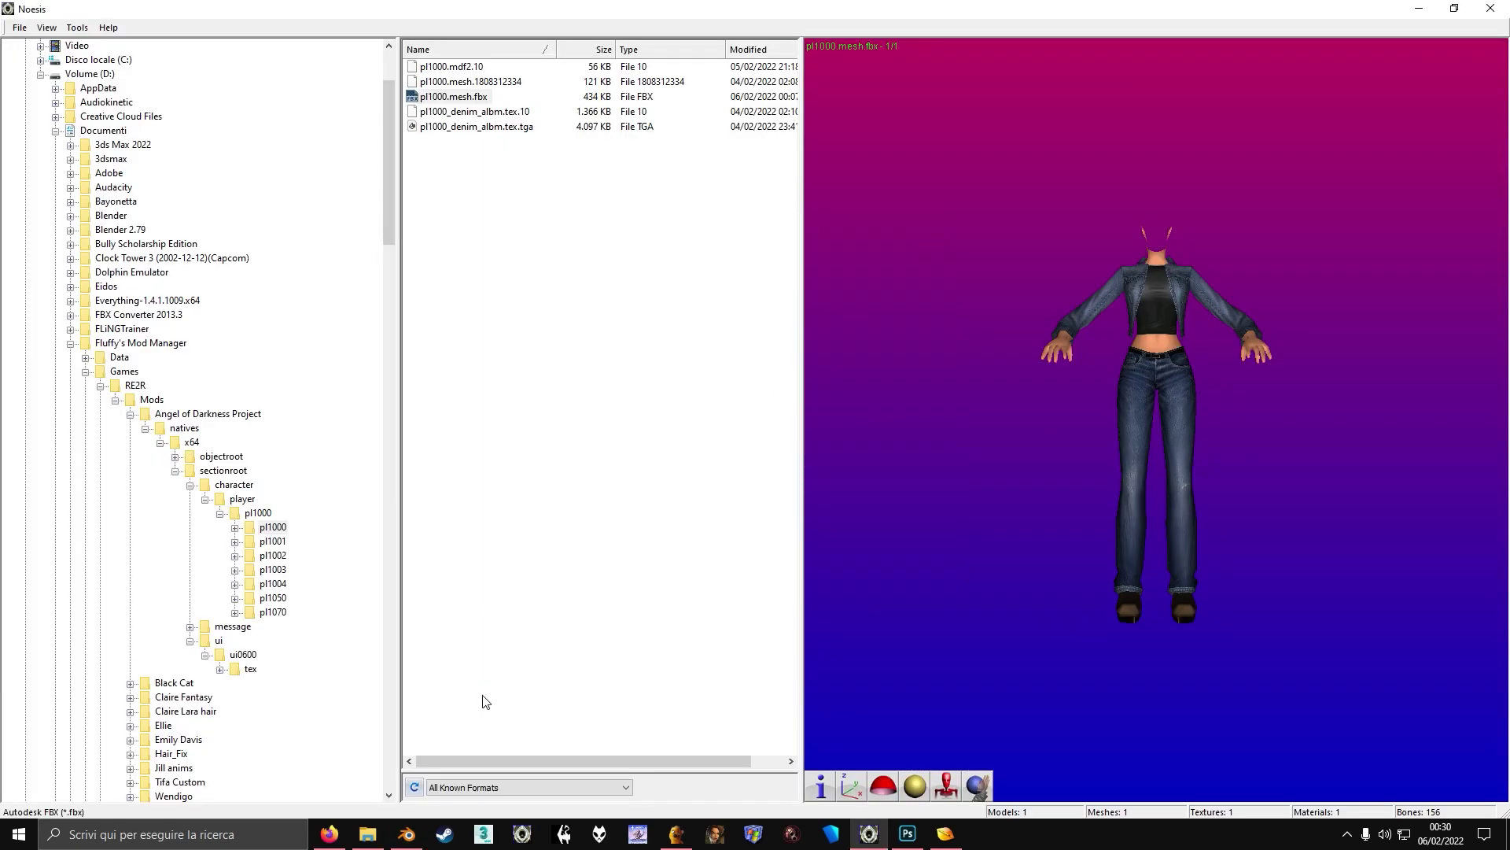
{"action": "left_click", "coordinate": [410, 790]}
{"action": "left_click", "coordinate": [467, 101]}
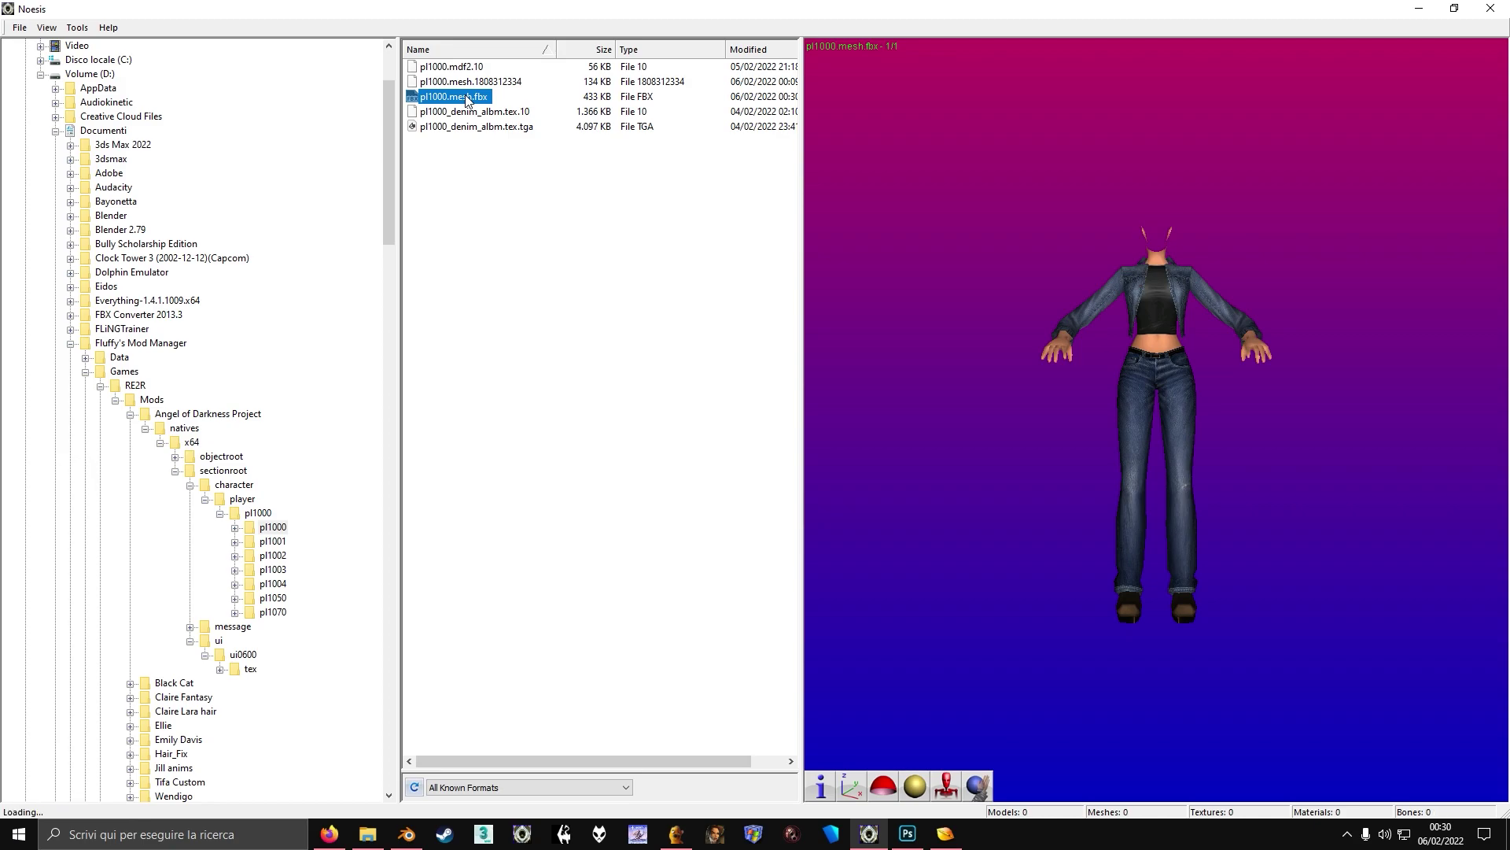
- Export pl1000.mesh.fbx with the .1808312334 - RE2 MESH output type and close the export window
{"action": "right_click", "coordinate": [467, 101]}
{"action": "left_click", "coordinate": [480, 105]}
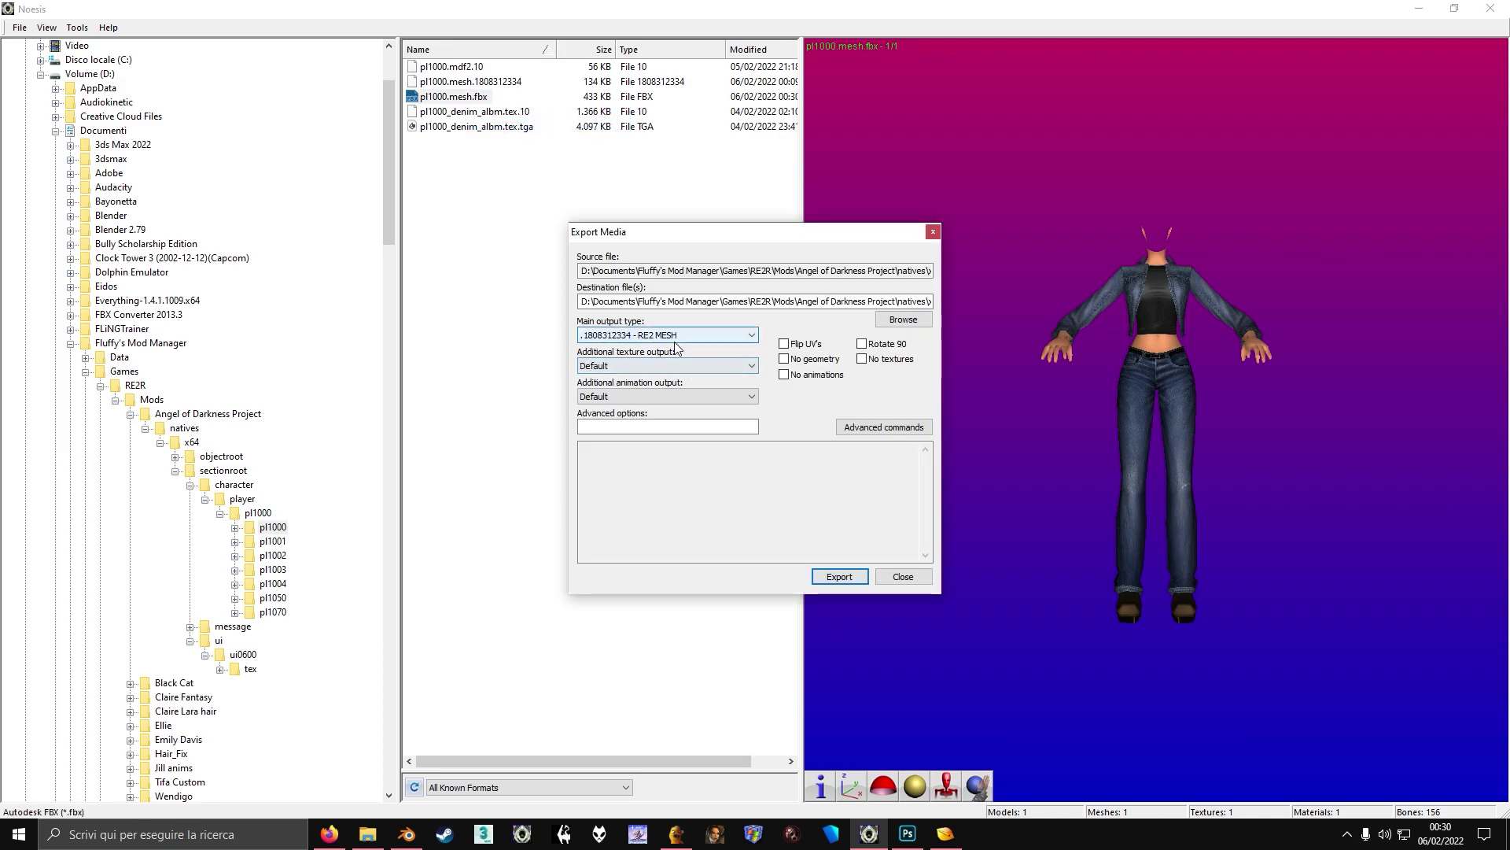
{"action": "left_click", "coordinate": [835, 579]}
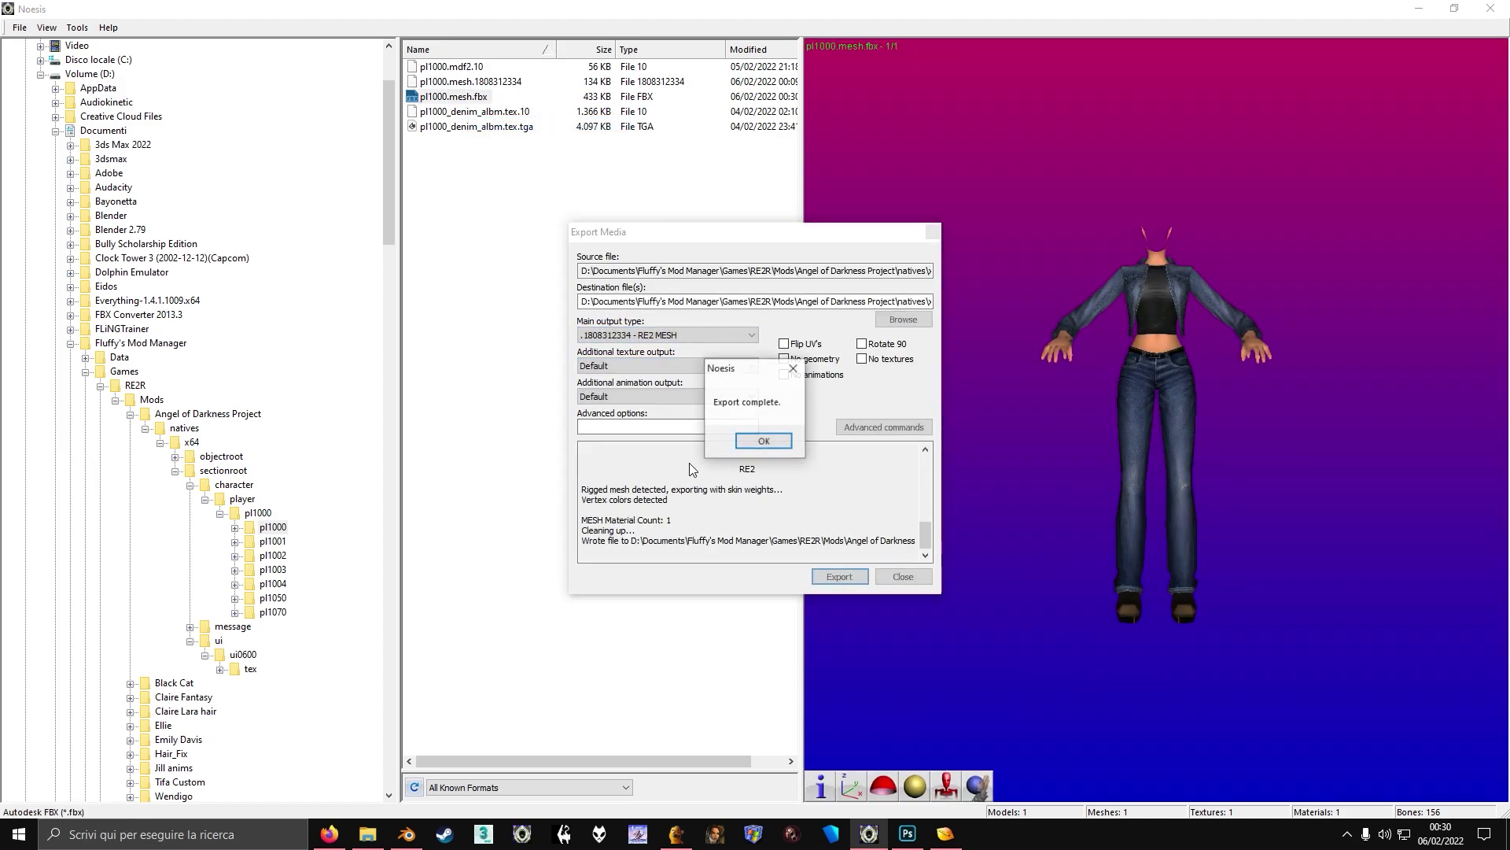
{"action": "left_click", "coordinate": [763, 440]}
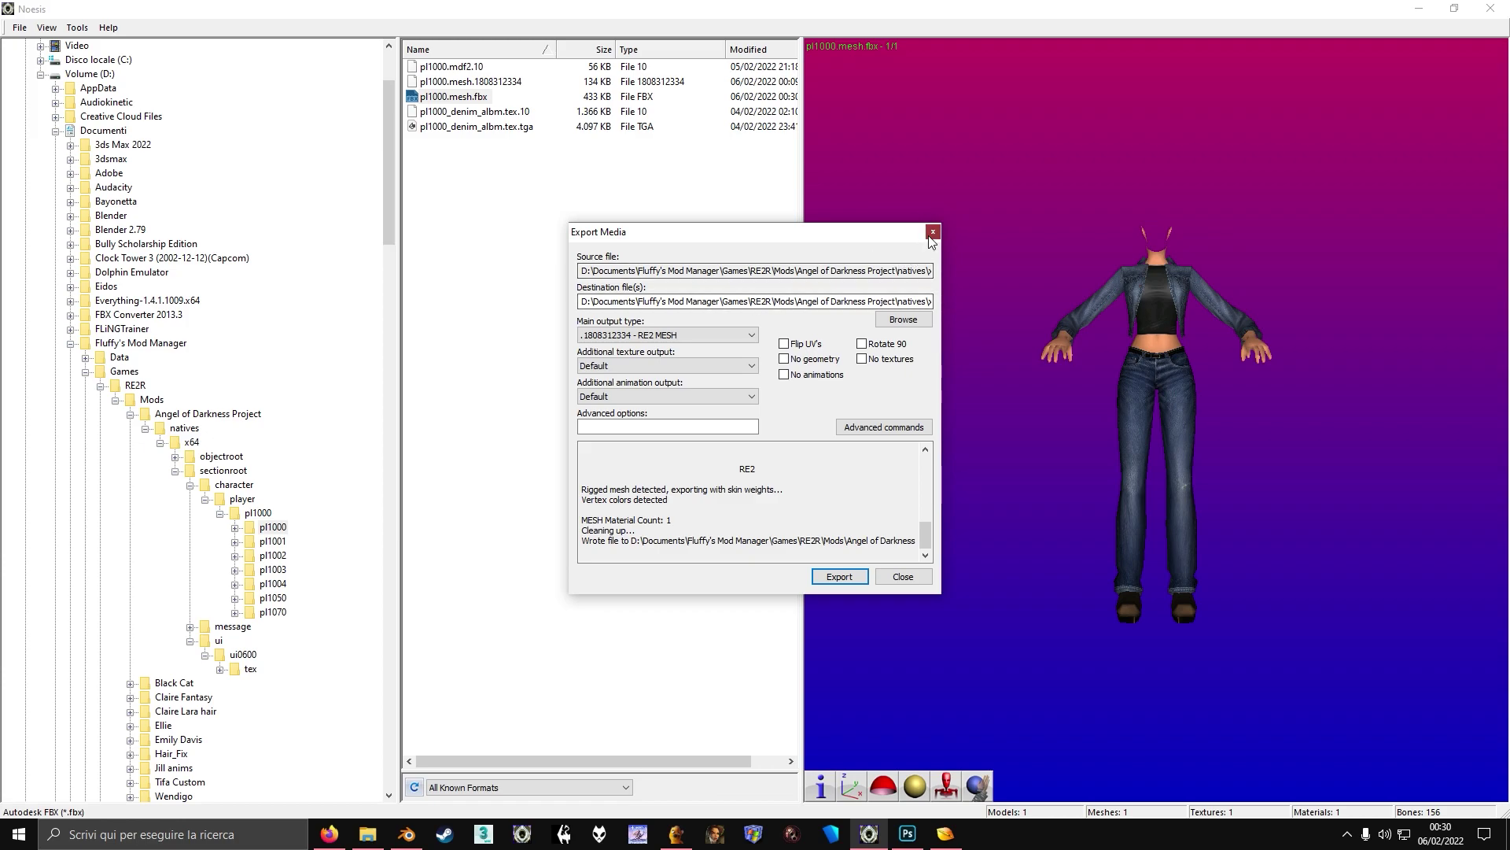
{"action": "left_click", "coordinate": [930, 233]}
- In File Explorer's inner pl1000 folder, replace the old pl1000.mesh.1808312334 with the new export, renaming it to that file name
{"action": "left_click", "coordinate": [367, 834]}
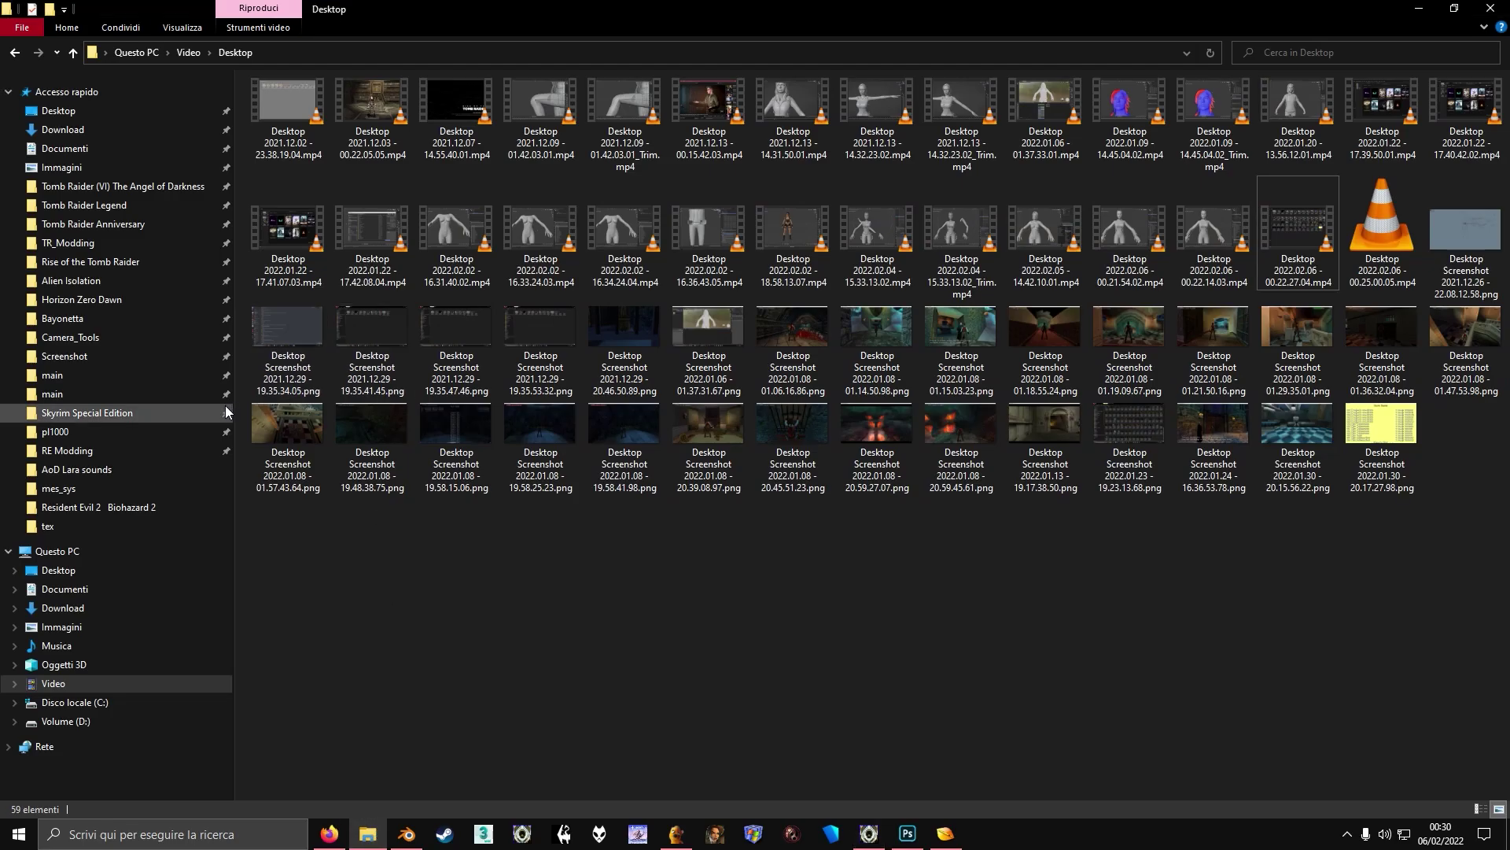
{"action": "key", "text": "alt+Left"}
{"action": "key", "text": "alt+Left"}
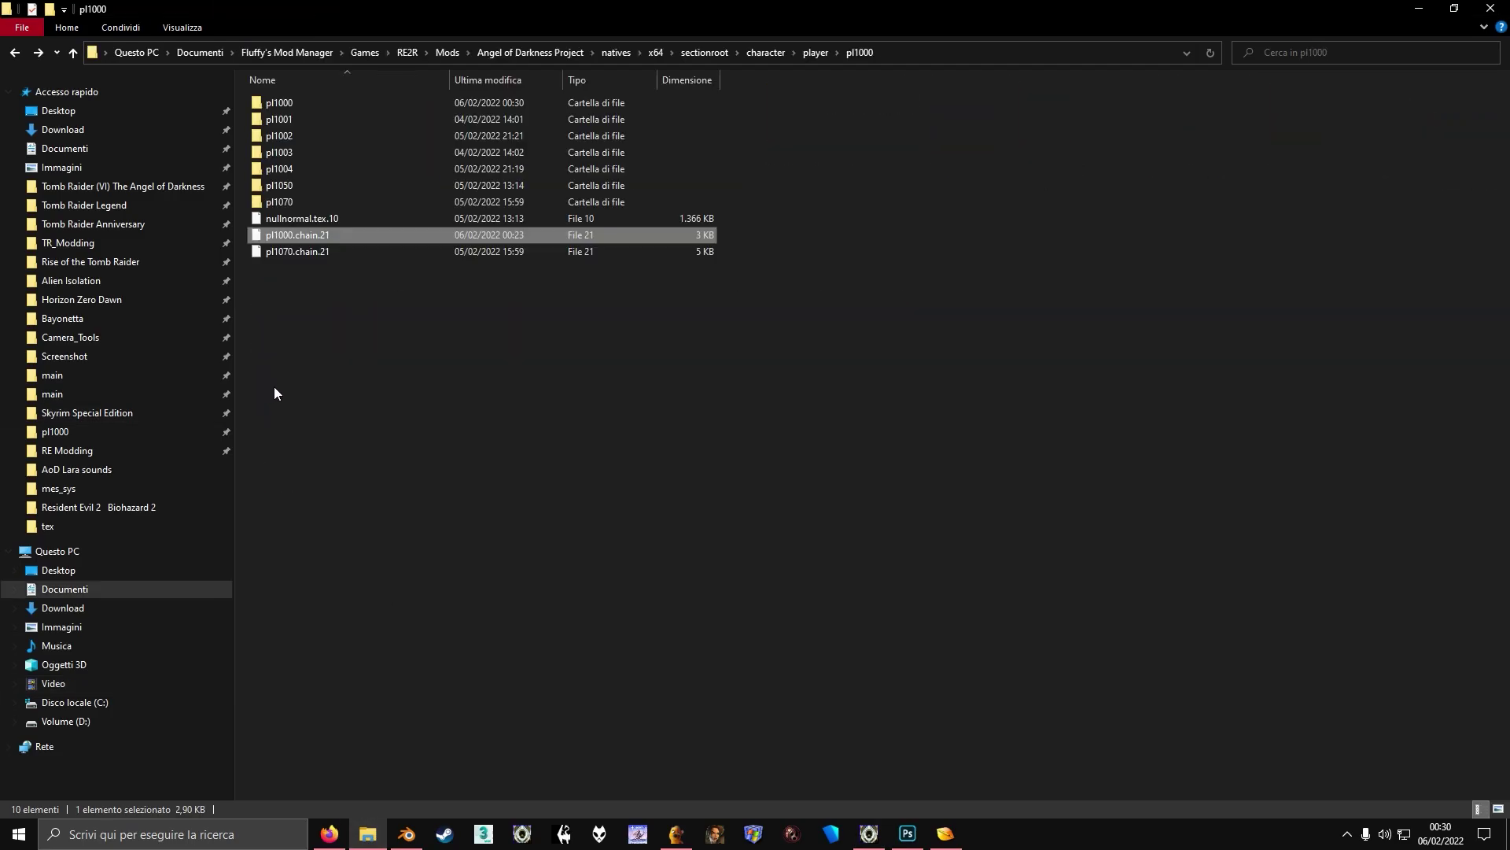
{"action": "double_click", "coordinate": [294, 100]}
{"action": "left_click", "coordinate": [309, 122]}
{"action": "right_click", "coordinate": [308, 126]}
{"action": "left_click", "coordinate": [338, 436]}
{"action": "left_click", "coordinate": [323, 141]}
{"action": "left_click", "coordinate": [323, 142]}
{"action": "key", "text": "BackSpace"}
{"action": "key", "text": "BackSpace"}
{"action": "key", "text": "BackSpace"}
{"action": "key", "text": "Return"}
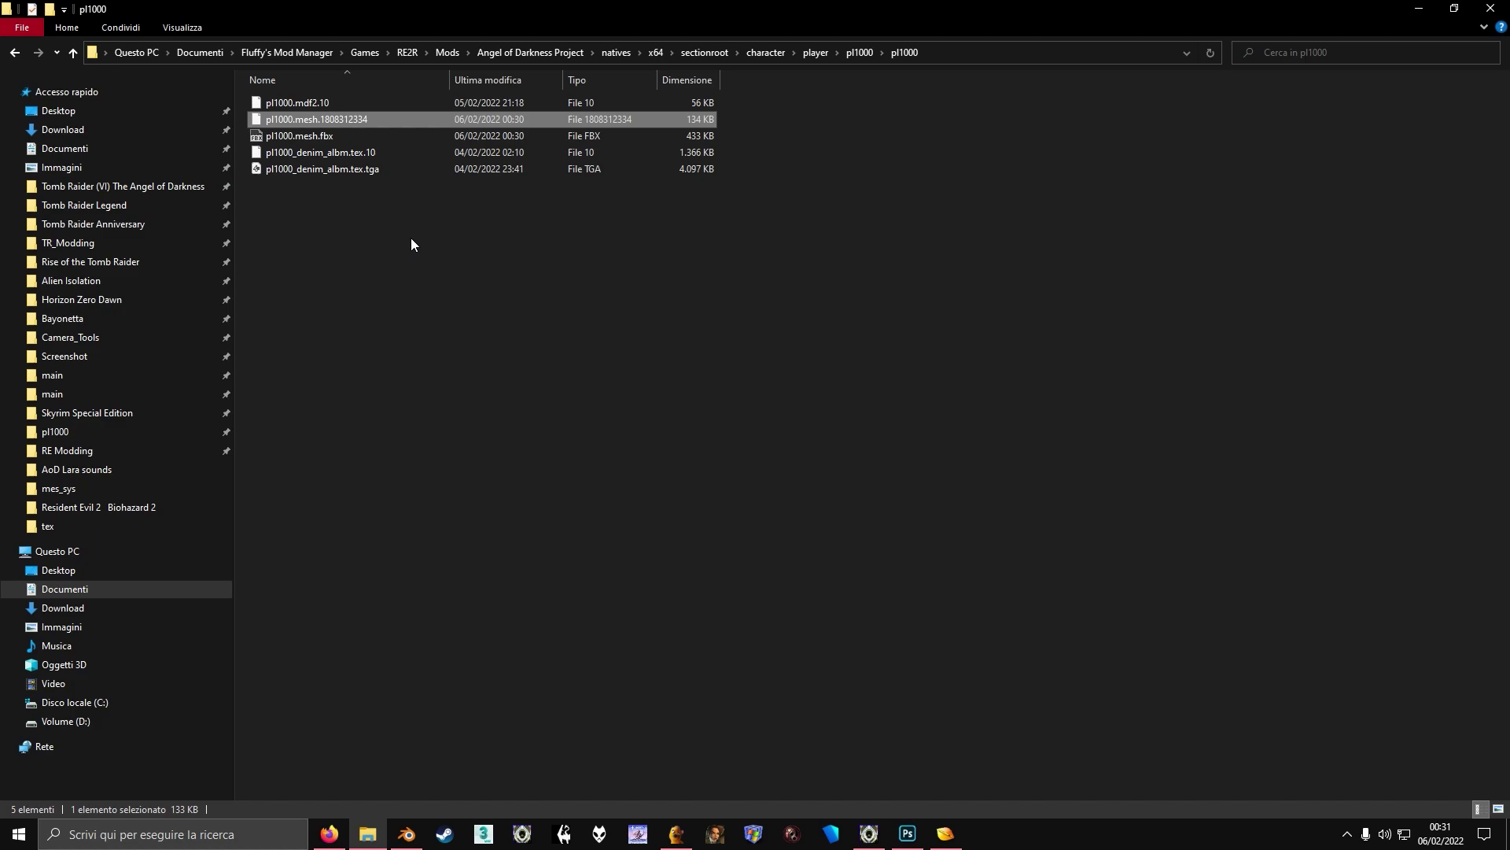
- Check the Angel of Darkness Project entry in Fluffy Manager 5000's mod list and return to File Explorer
{"action": "left_click", "coordinate": [520, 524]}
{"action": "left_click", "coordinate": [675, 833]}
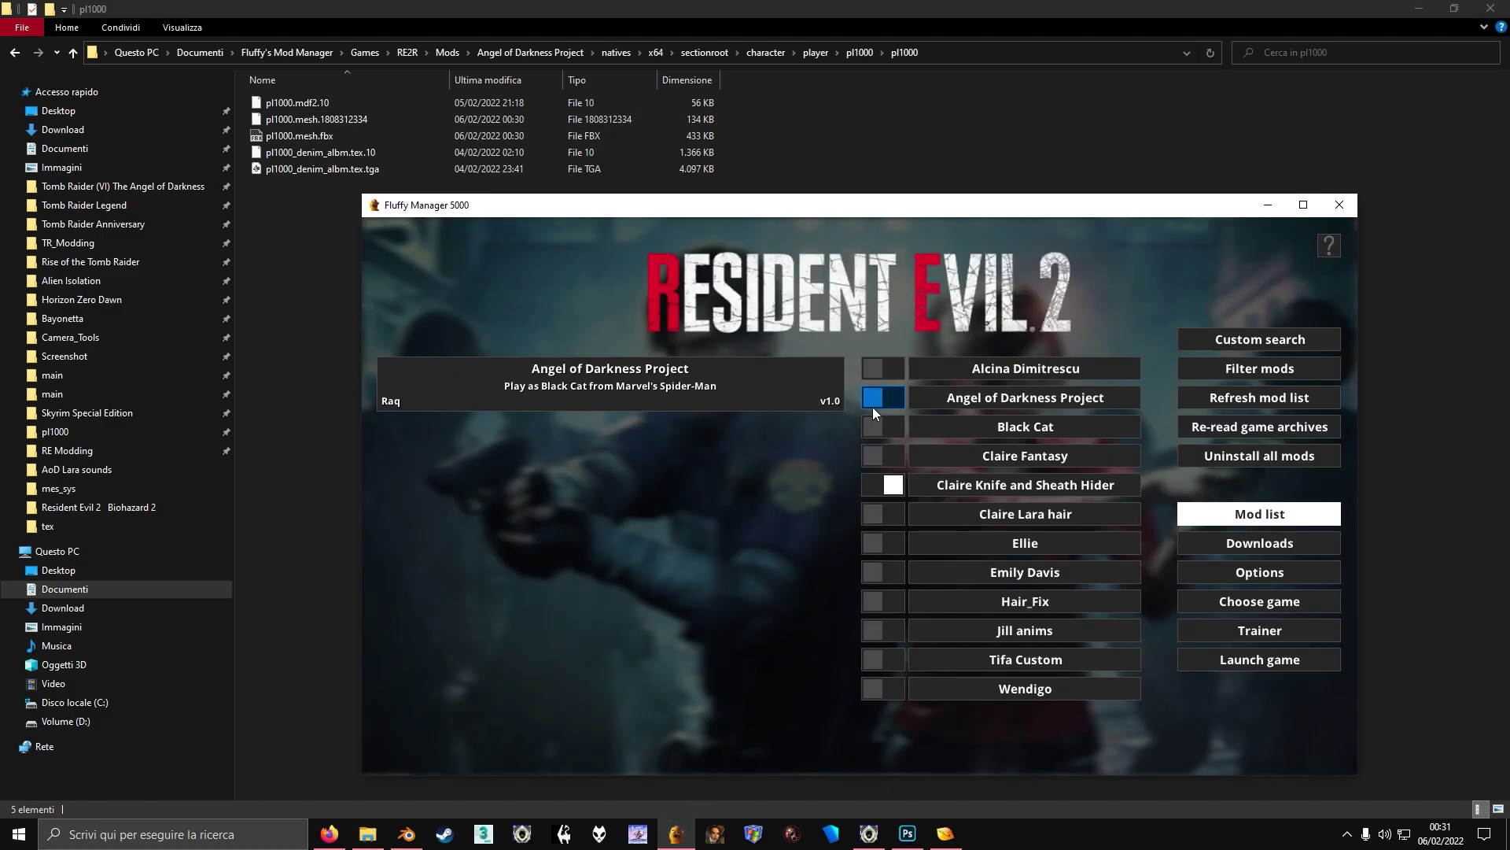
{"action": "left_click", "coordinate": [939, 28]}
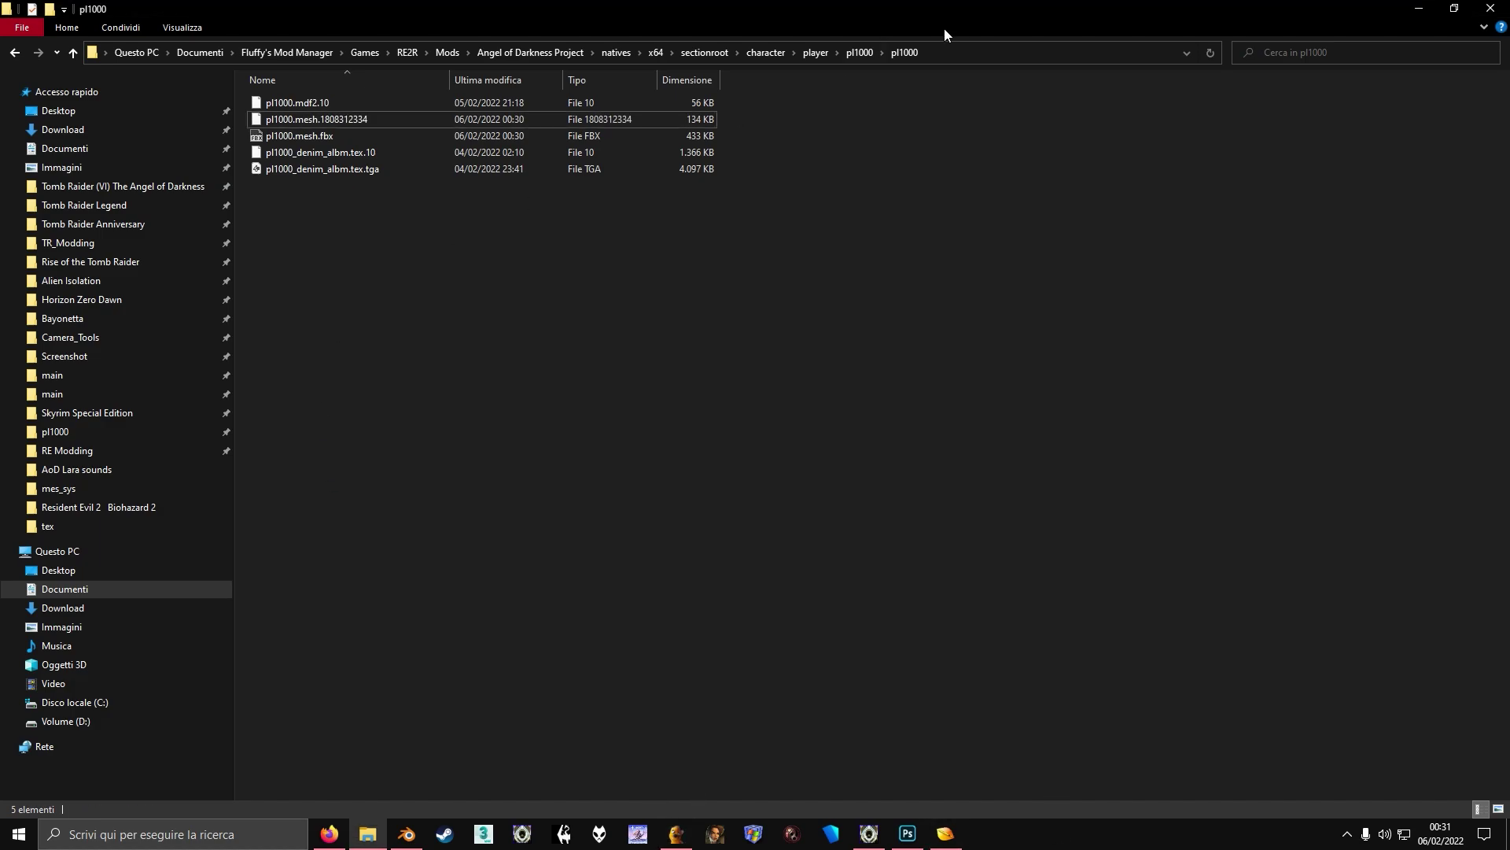
- Go up to the player's pl1000 folder and open pl1000.chain.21 in 010 Editor
{"action": "left_click", "coordinate": [859, 52]}
{"action": "left_click", "coordinate": [816, 52]}
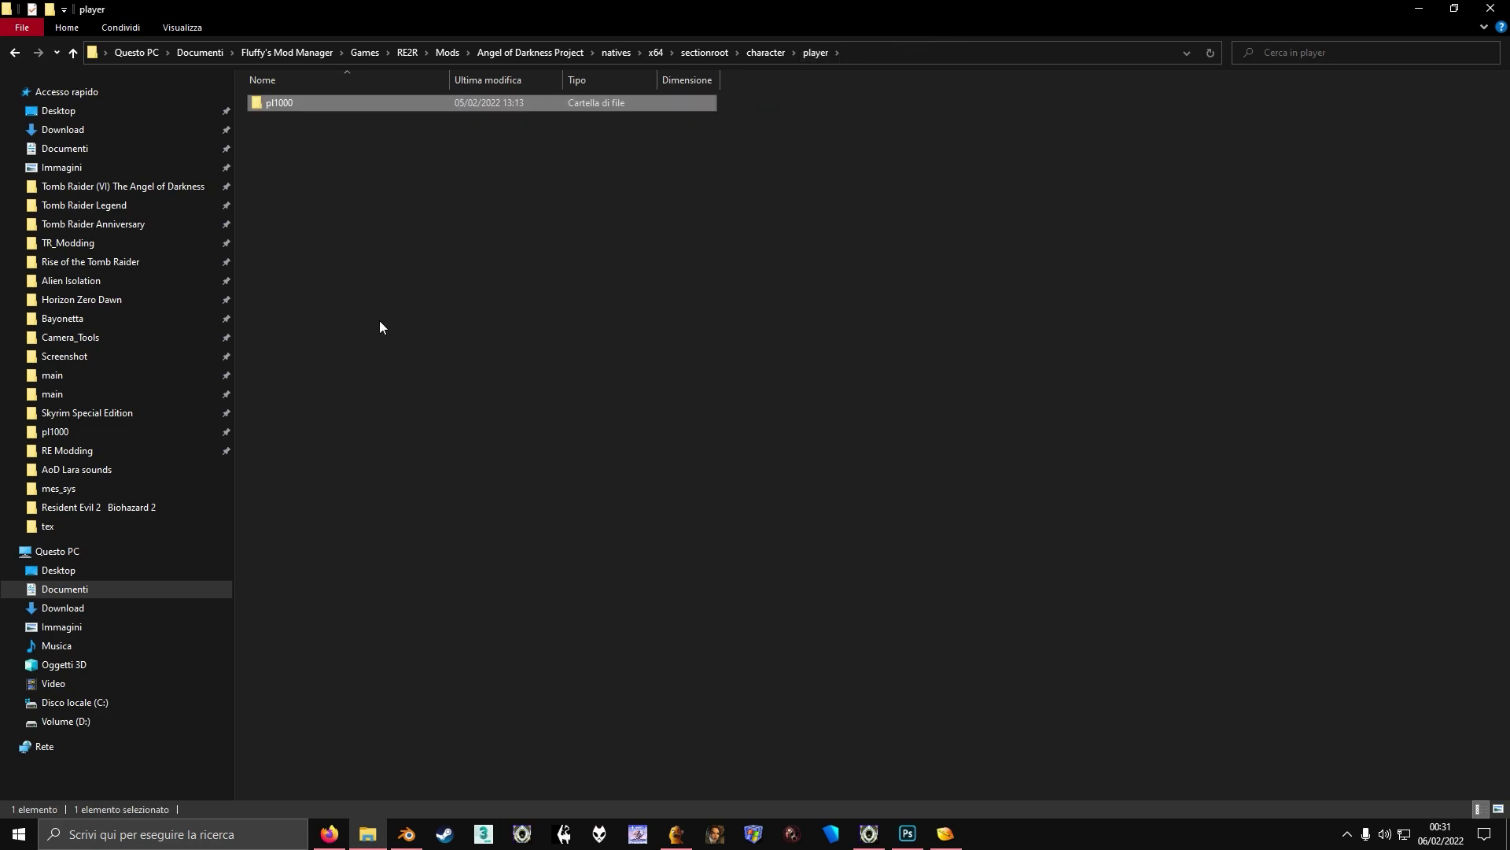
{"action": "double_click", "coordinate": [603, 105]}
{"action": "double_click", "coordinate": [380, 235]}
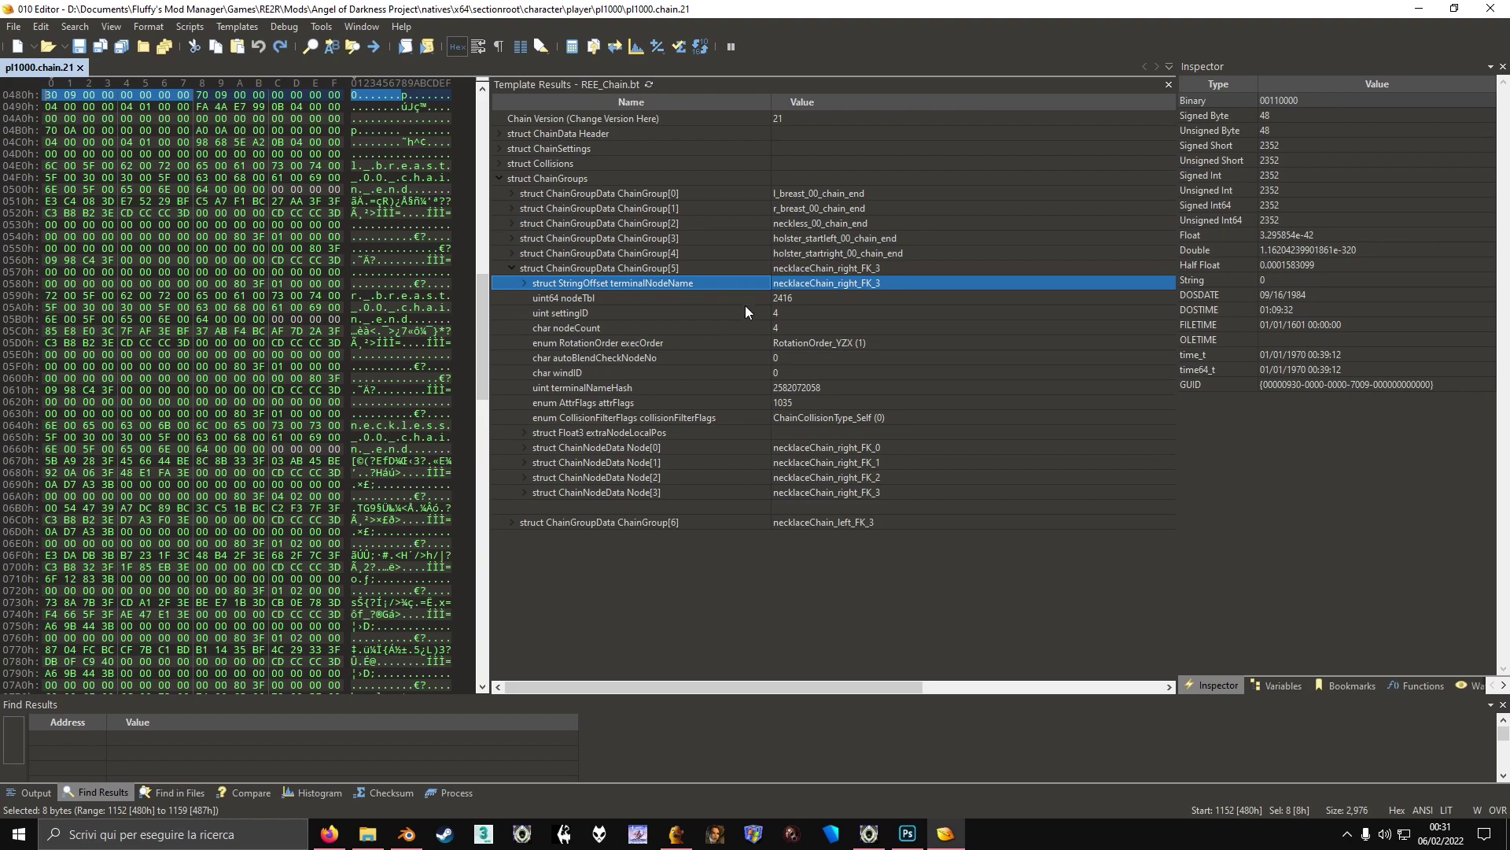
- Examine ChainGroup[4] and ChainGroup[5] in the chain template results, including the terminalNodeName of ChainGroup[5]
{"action": "double_click", "coordinate": [686, 253]}
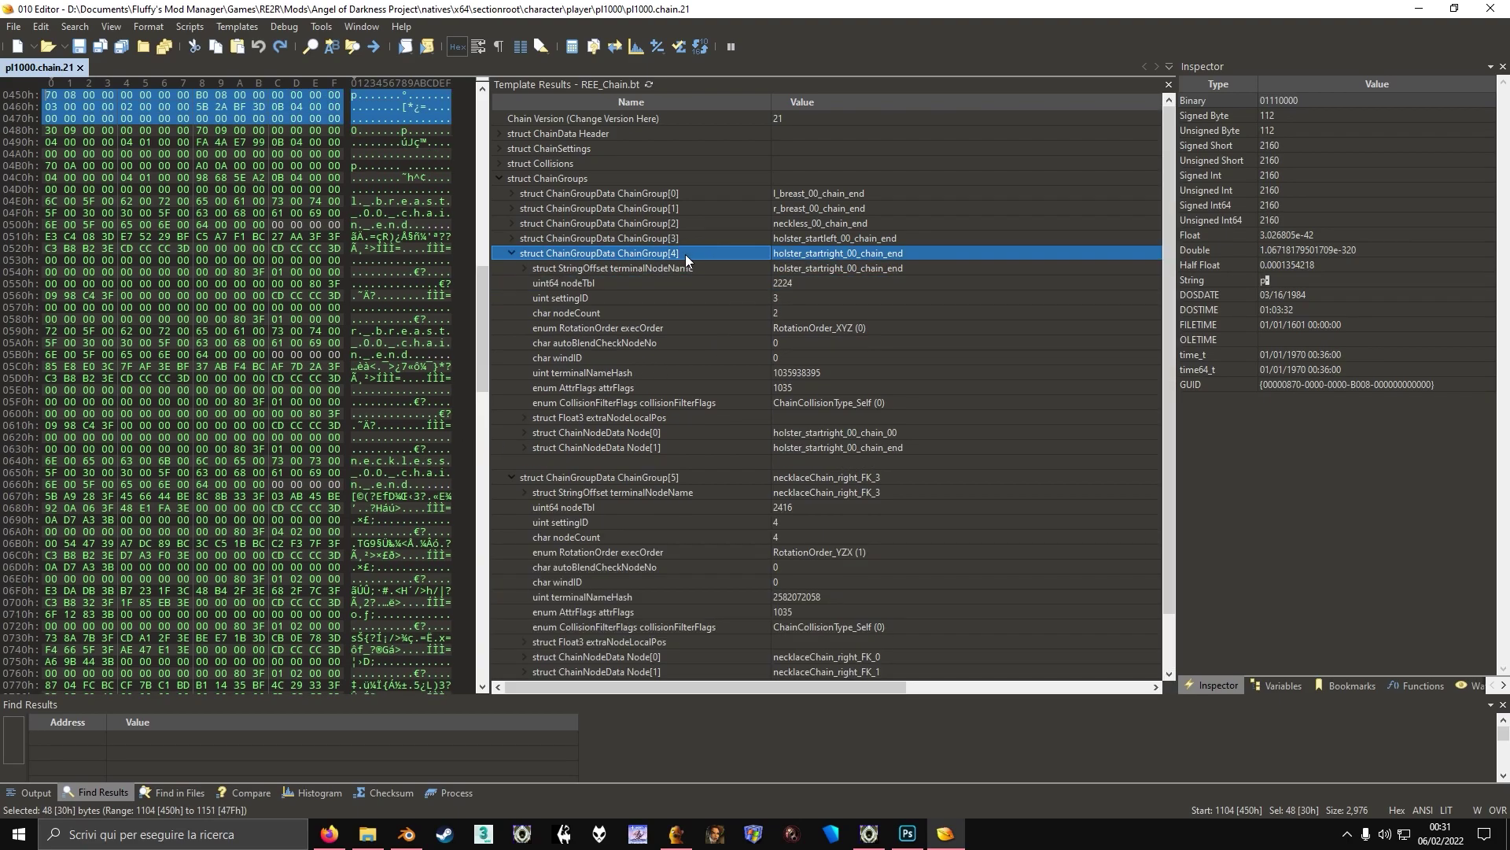
{"action": "double_click", "coordinate": [688, 252]}
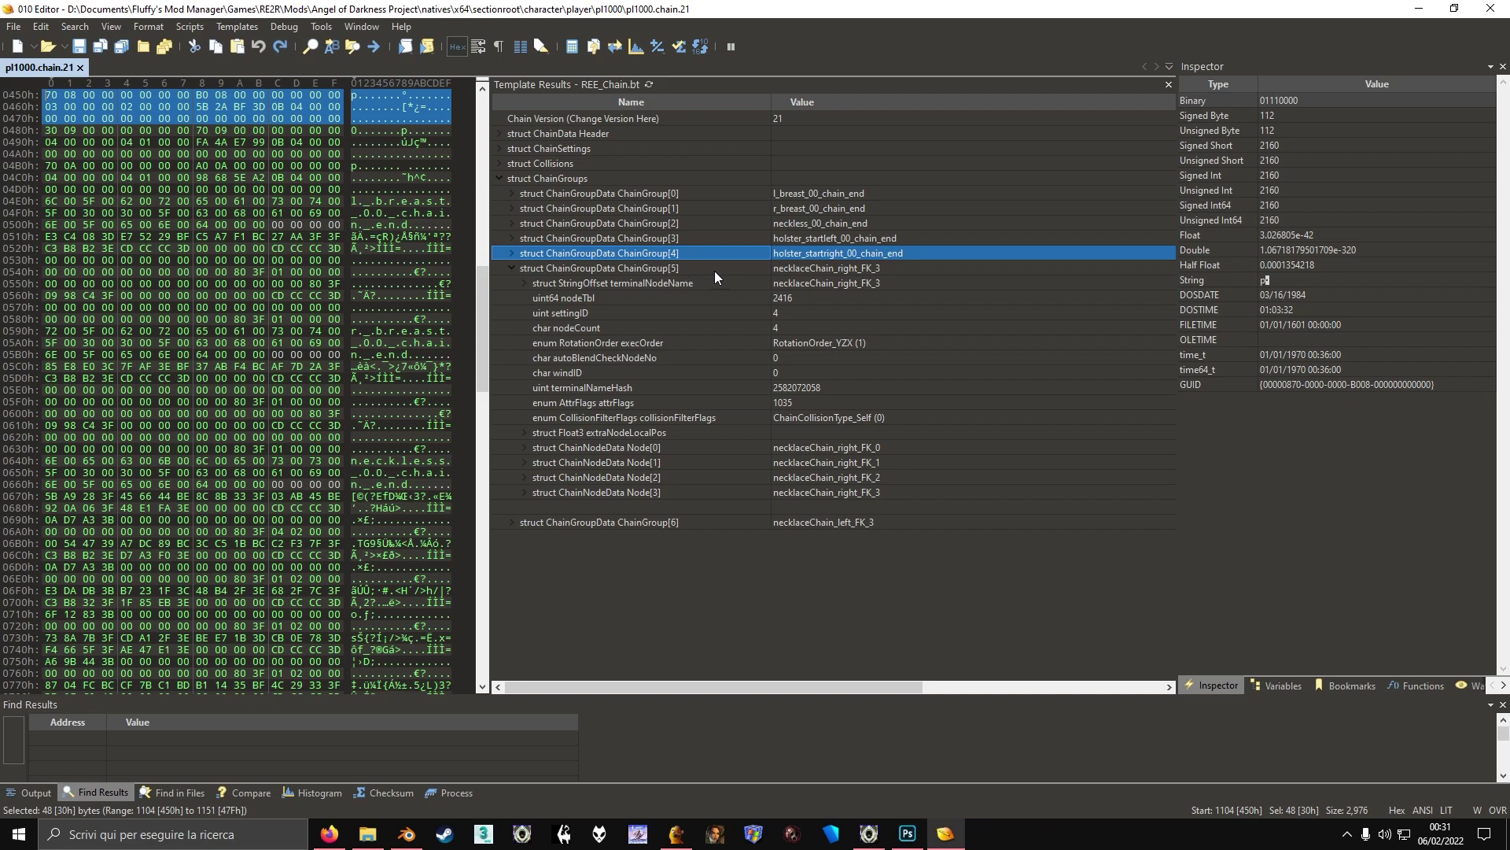
{"action": "left_click", "coordinate": [708, 281]}
{"action": "left_click", "coordinate": [711, 269]}
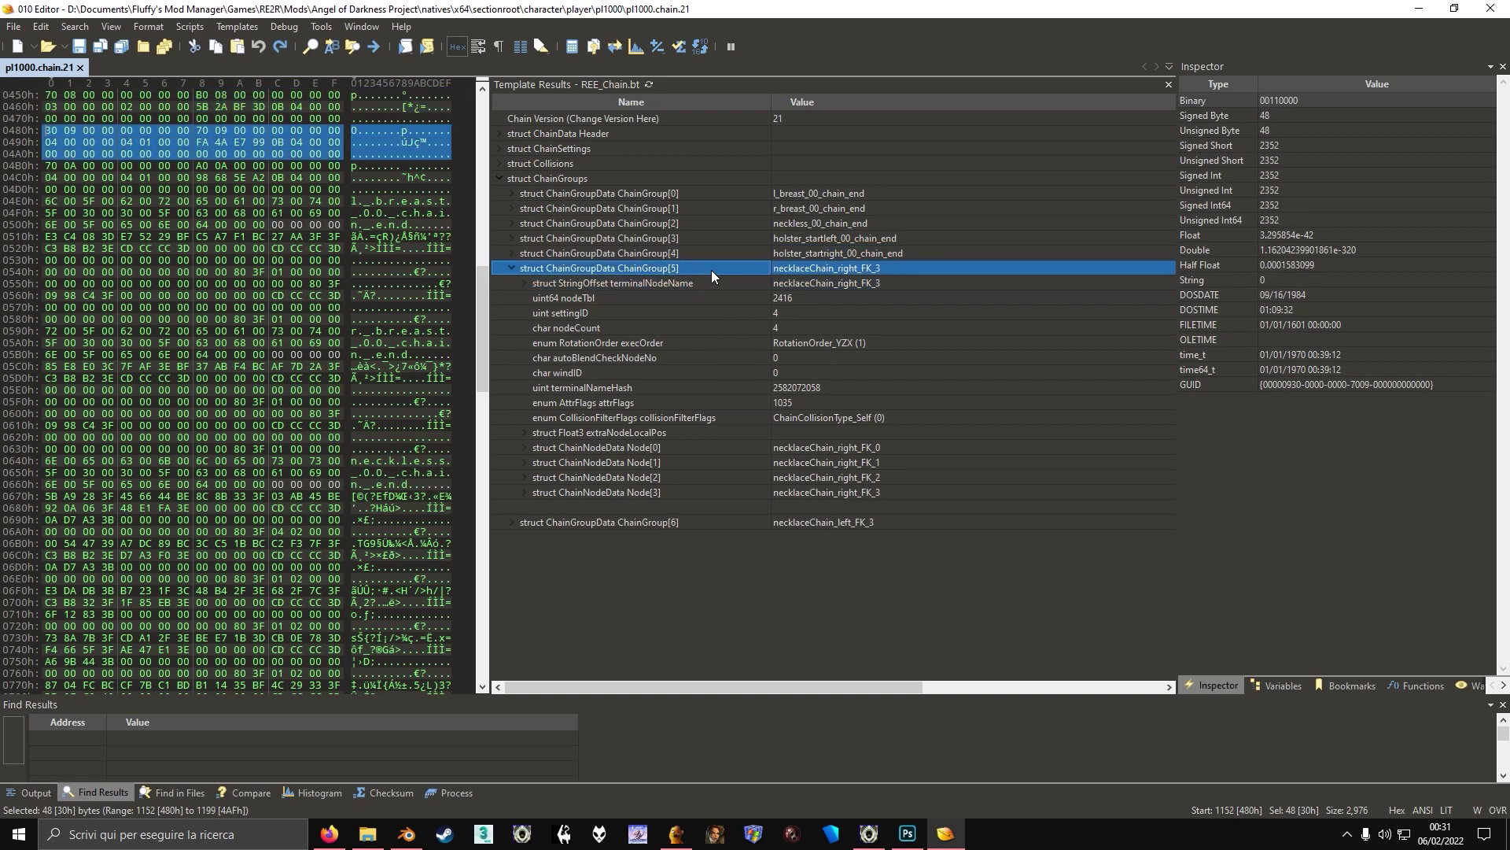
{"action": "left_click", "coordinate": [819, 283]}
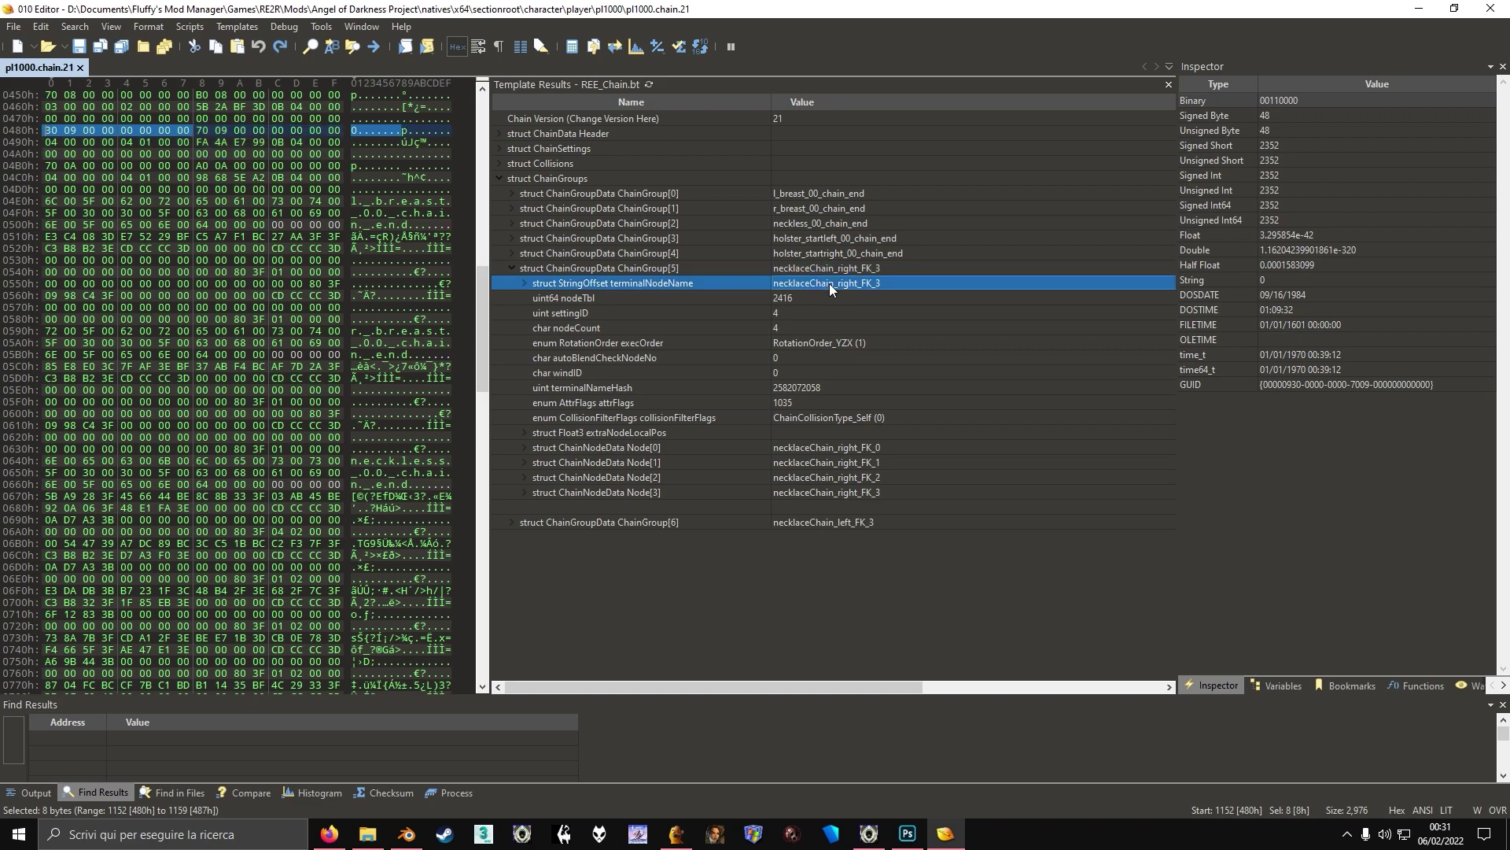
{"action": "left_click", "coordinate": [716, 284]}
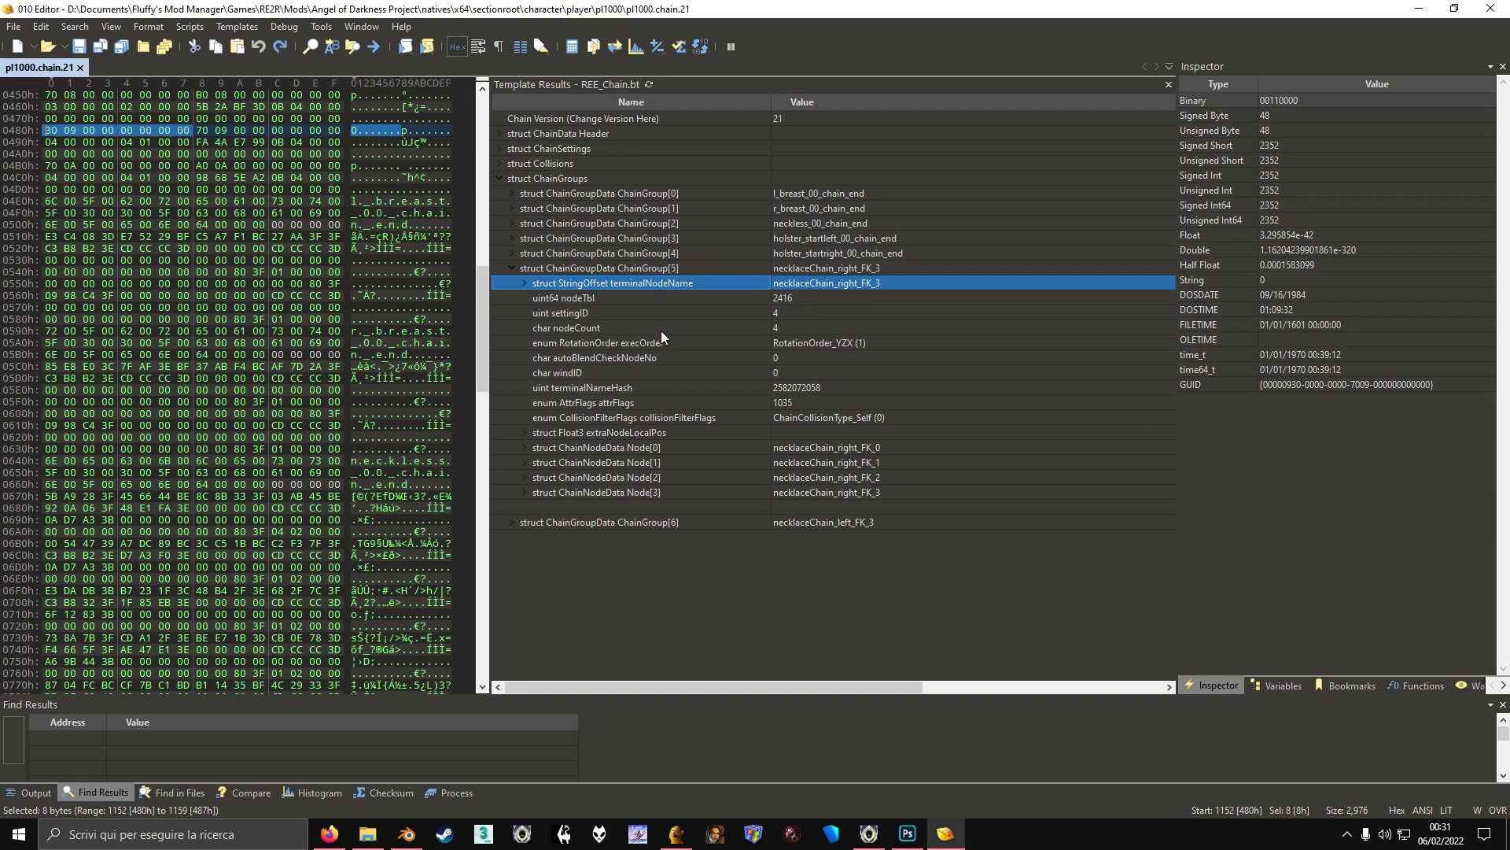
{"action": "left_click", "coordinate": [602, 269]}
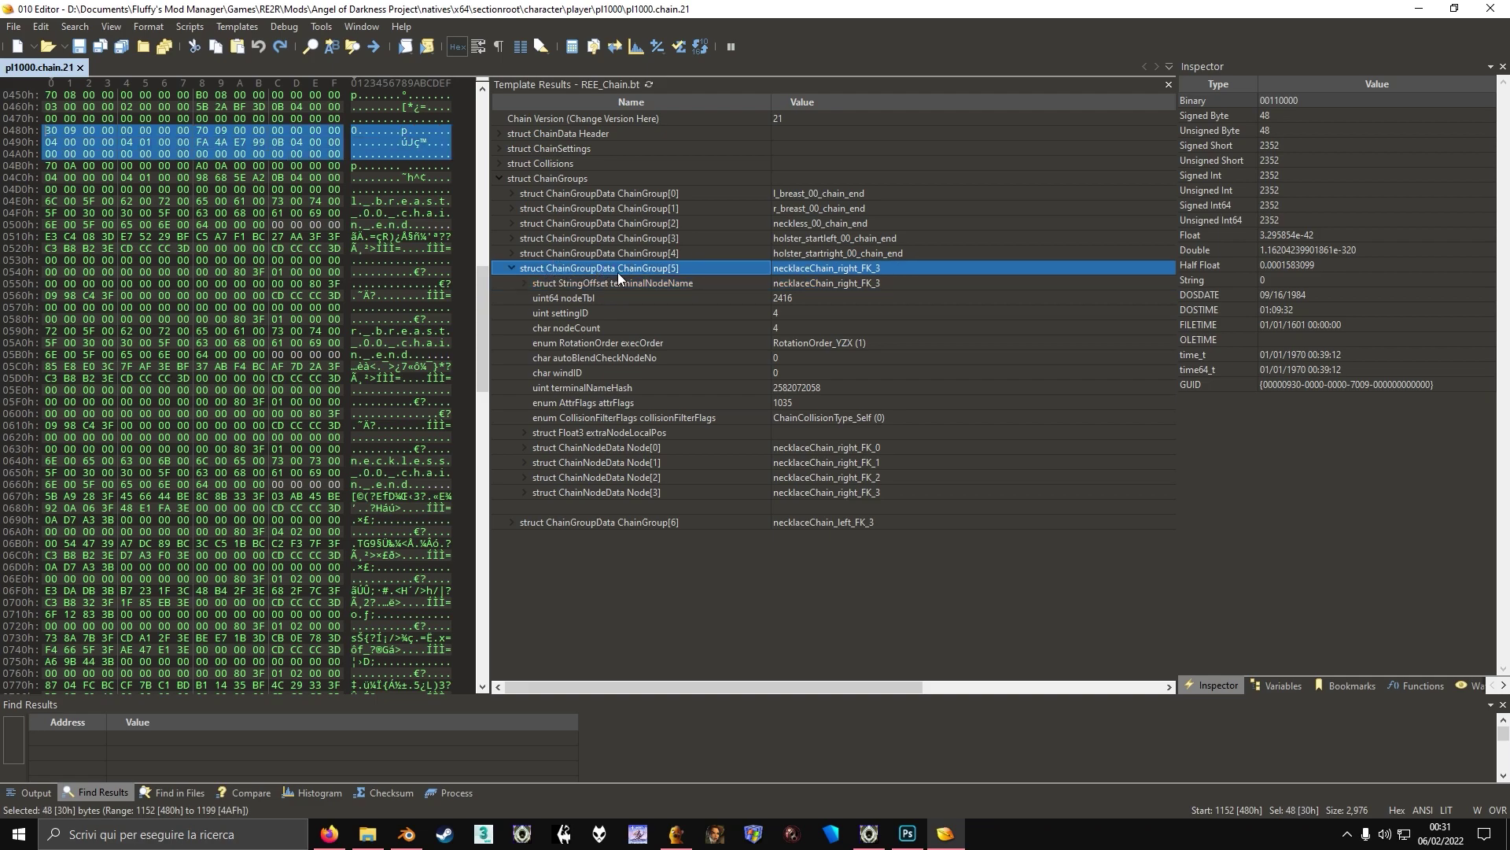
{"action": "left_click", "coordinate": [650, 251]}
{"action": "left_click", "coordinate": [653, 269]}
{"action": "left_click", "coordinate": [654, 283]}
- Examine the table offsets and counts in the ChainData Header, collapse it, and inspect the end of the file's hex data
{"action": "double_click", "coordinate": [563, 138]}
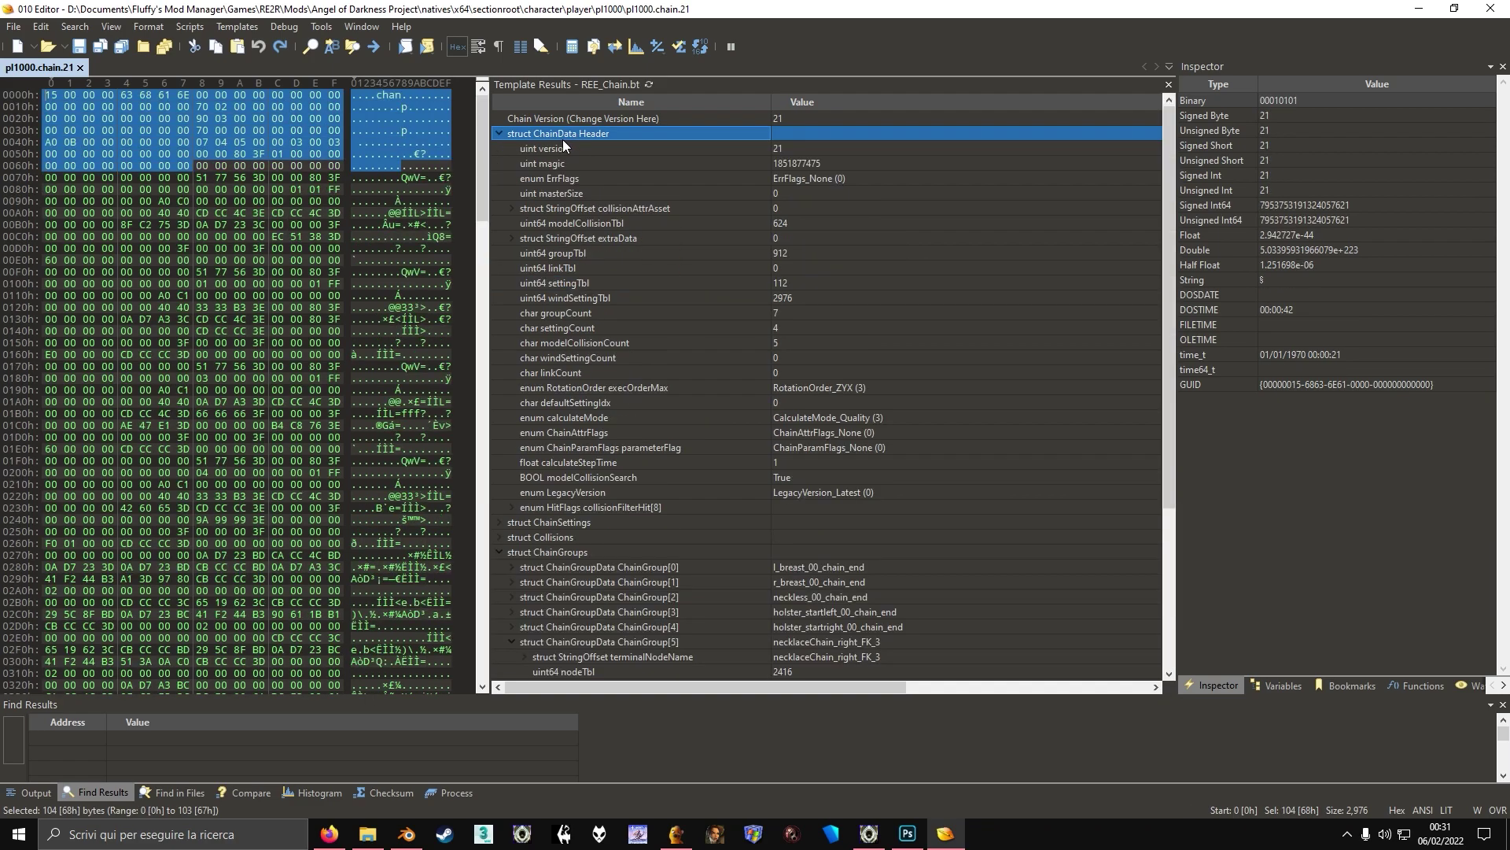
{"action": "key", "text": "Down"}
{"action": "key", "text": "Down"}
{"action": "key", "text": "Down"}
{"action": "key", "text": "Down"}
{"action": "key", "text": "Down"}
{"action": "key", "text": "Down"}
{"action": "key", "text": "Down"}
{"action": "key", "text": "Down"}
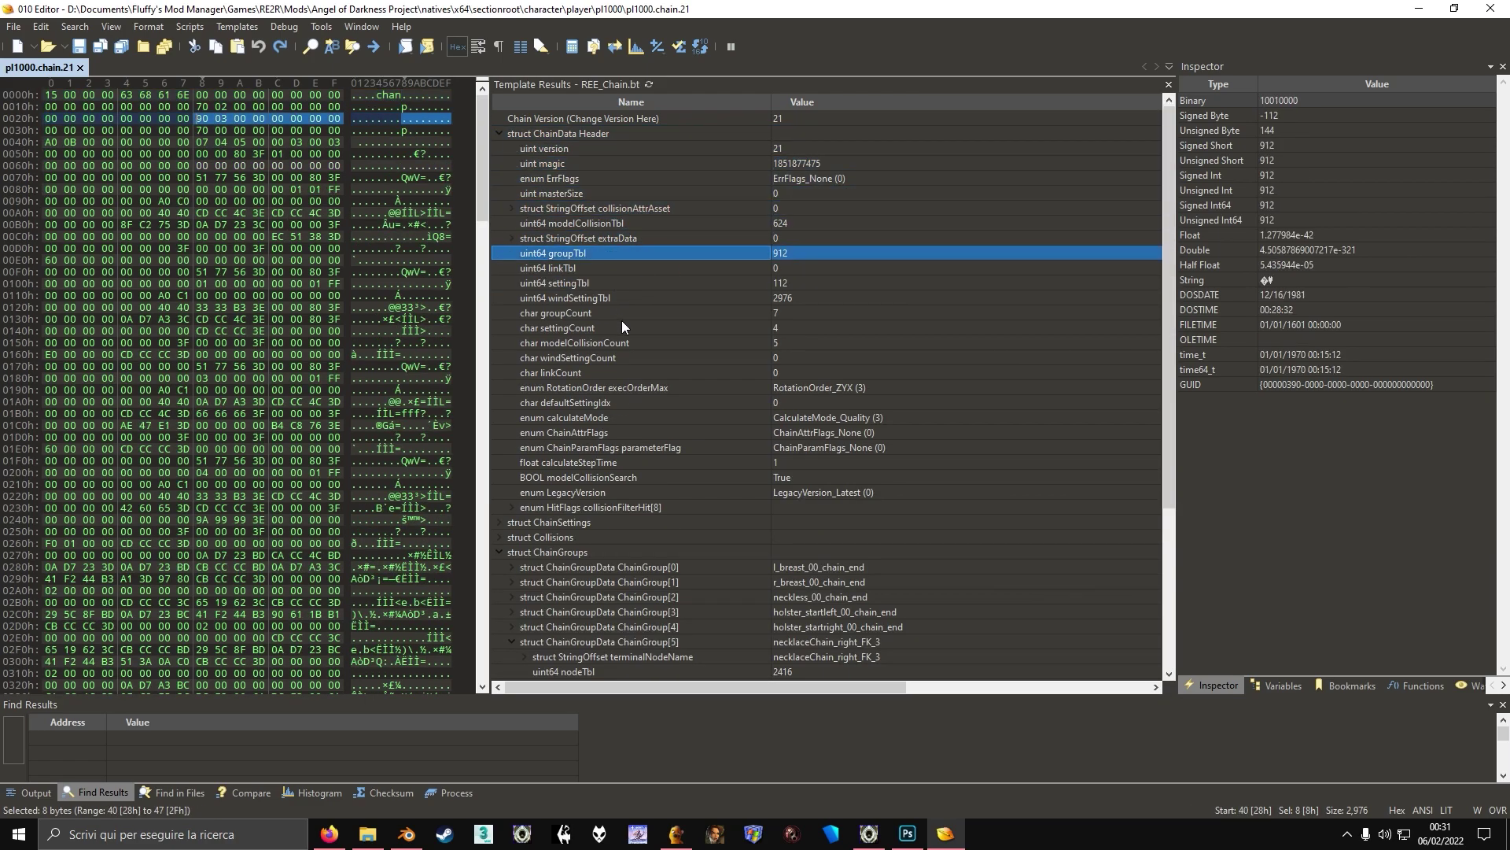
{"action": "key", "text": "Down"}
{"action": "key", "text": "Down"}
{"action": "key", "text": "Down"}
{"action": "key", "text": "Up"}
{"action": "key", "text": "Up"}
{"action": "key", "text": "Up"}
{"action": "double_click", "coordinate": [564, 134]}
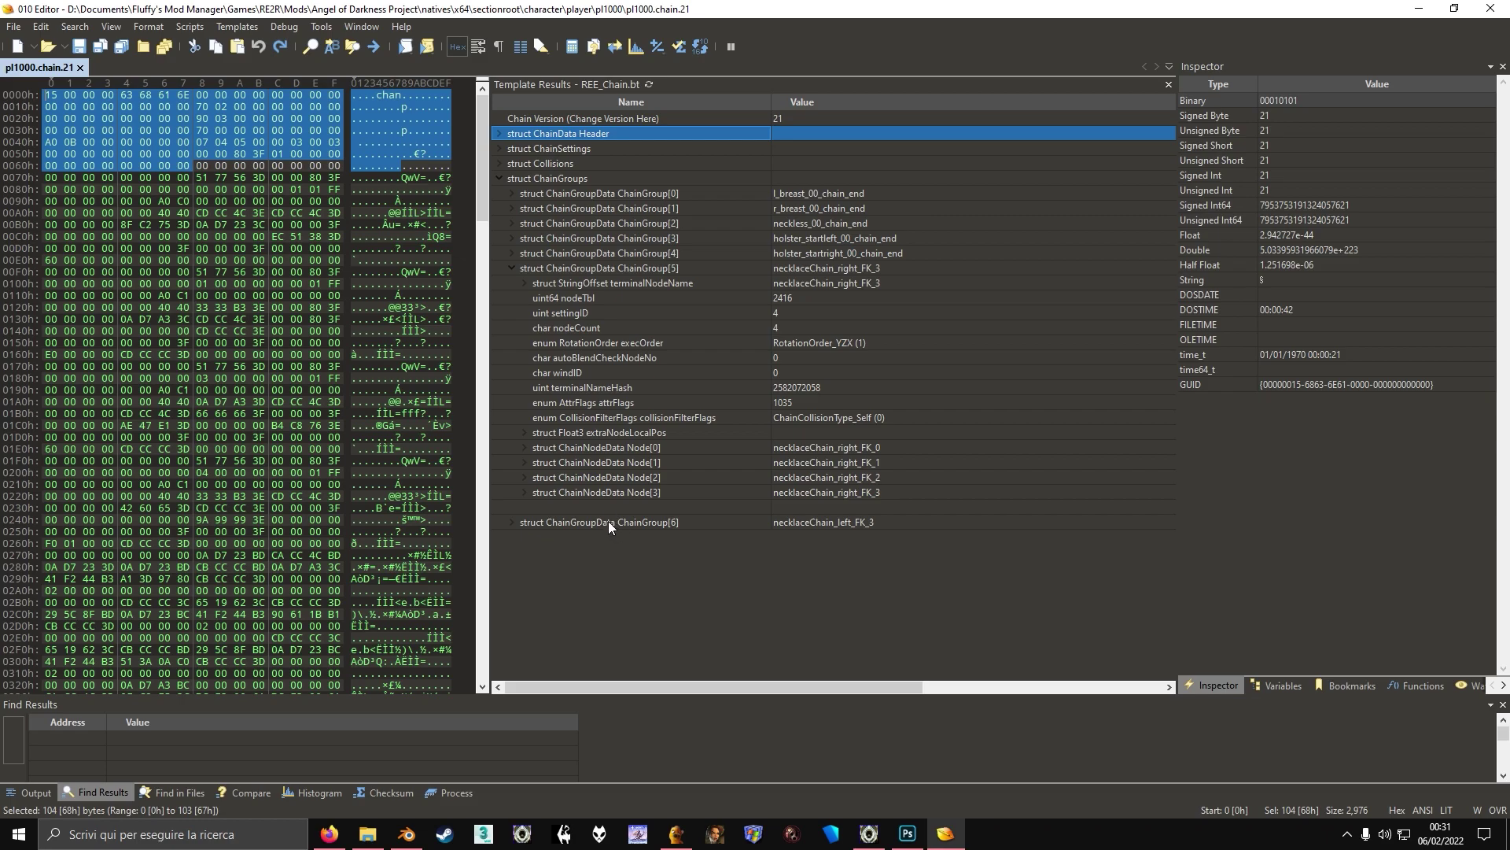
{"action": "left_click_drag", "start_coordinate": [485, 182], "coordinate": [488, 596]}
{"action": "left_click", "coordinate": [257, 420]}
{"action": "scroll", "coordinate": [246, 372], "scroll_direction": "down", "scroll_amount": 1}
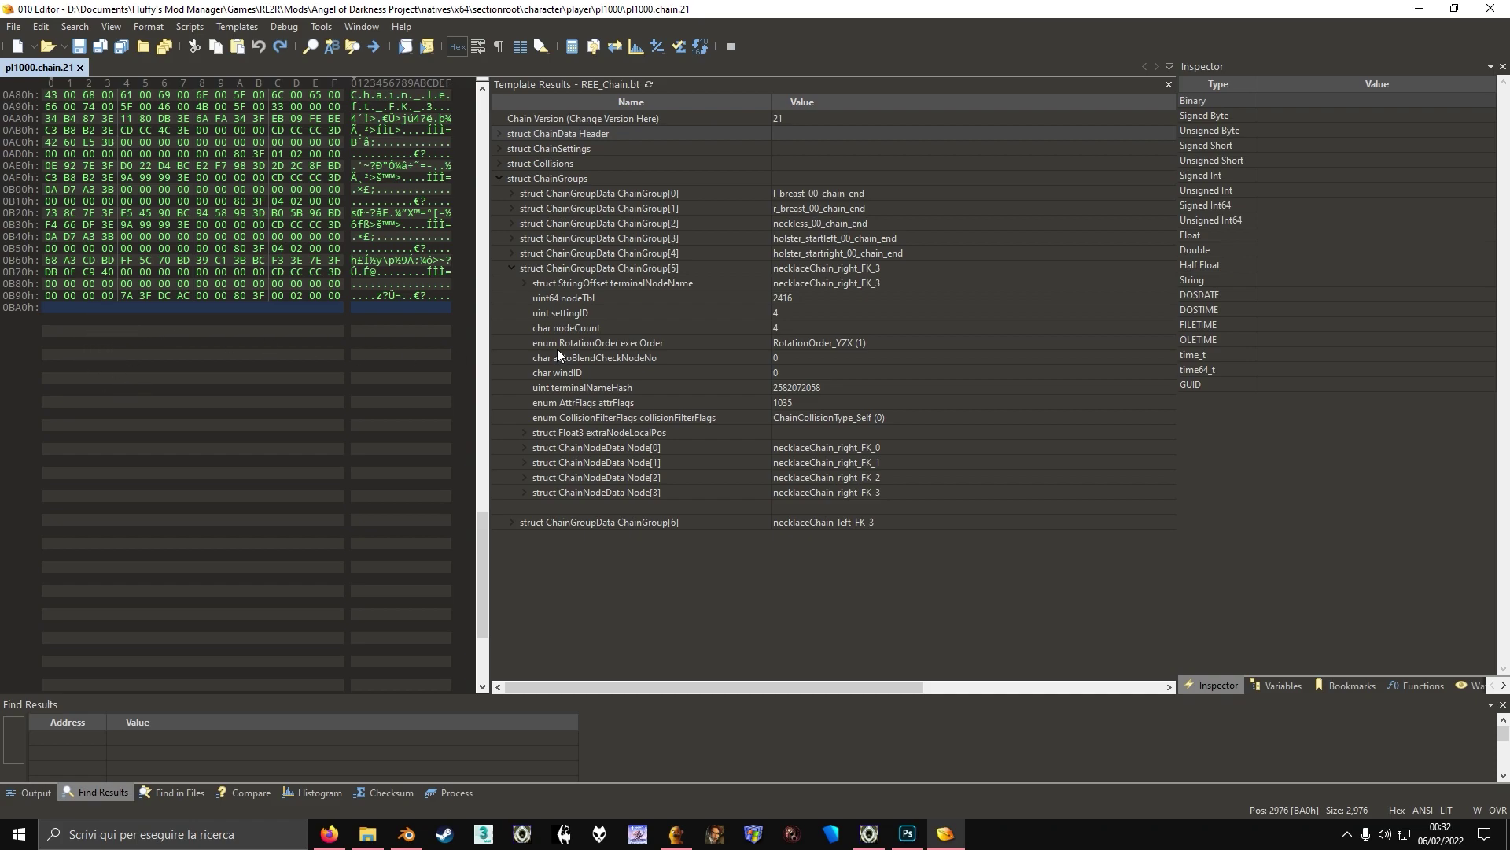
- Set ChainGroup[5]'s terminalNodeName to ljacket_2 and its nodeCount to 2
{"action": "left_click", "coordinate": [791, 284]}
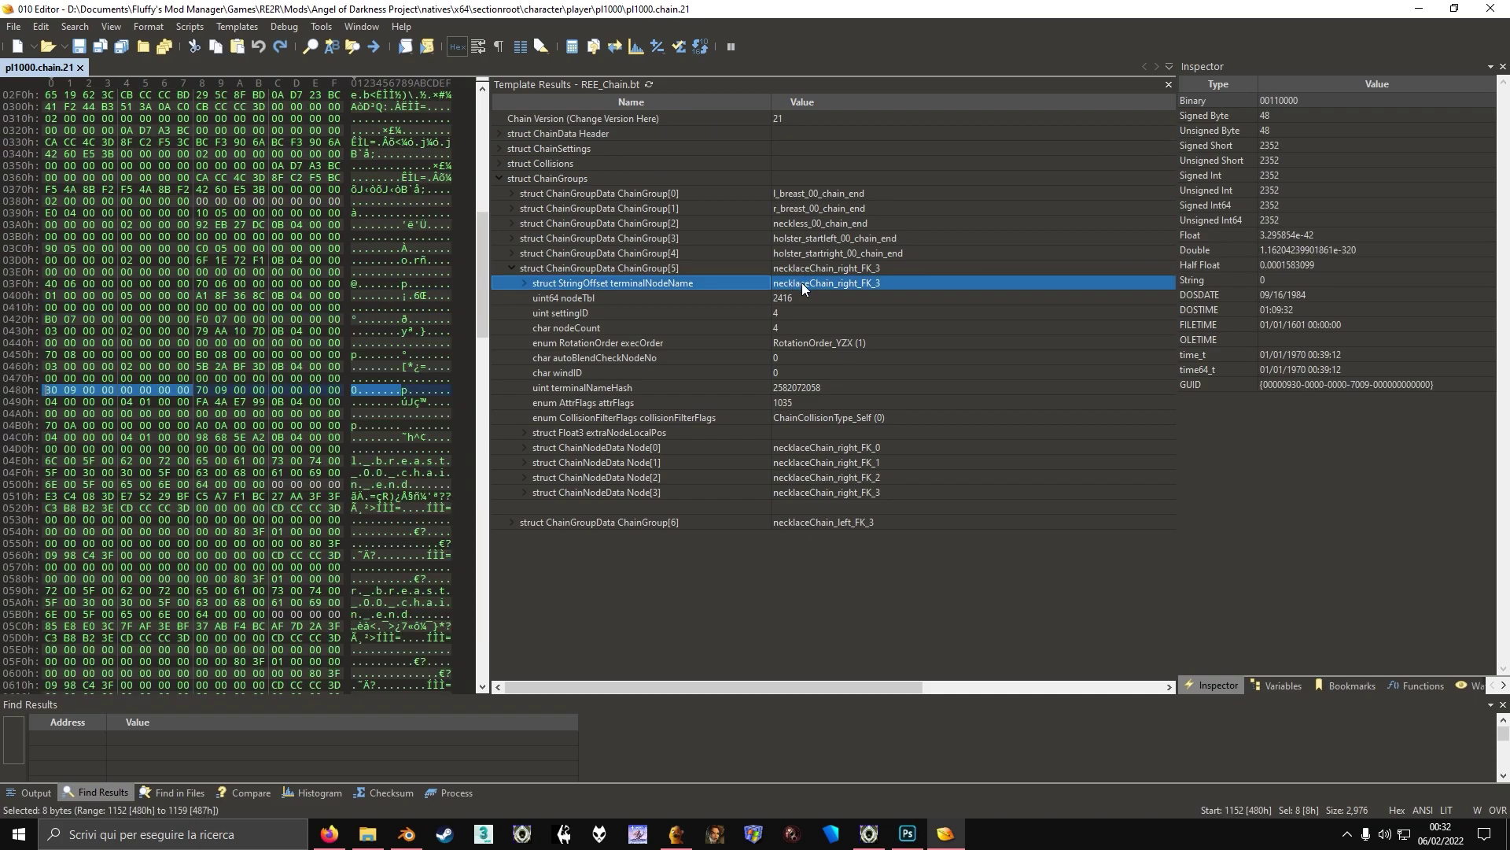
{"action": "left_click", "coordinate": [801, 282]}
{"action": "key", "text": "BackSpace"}
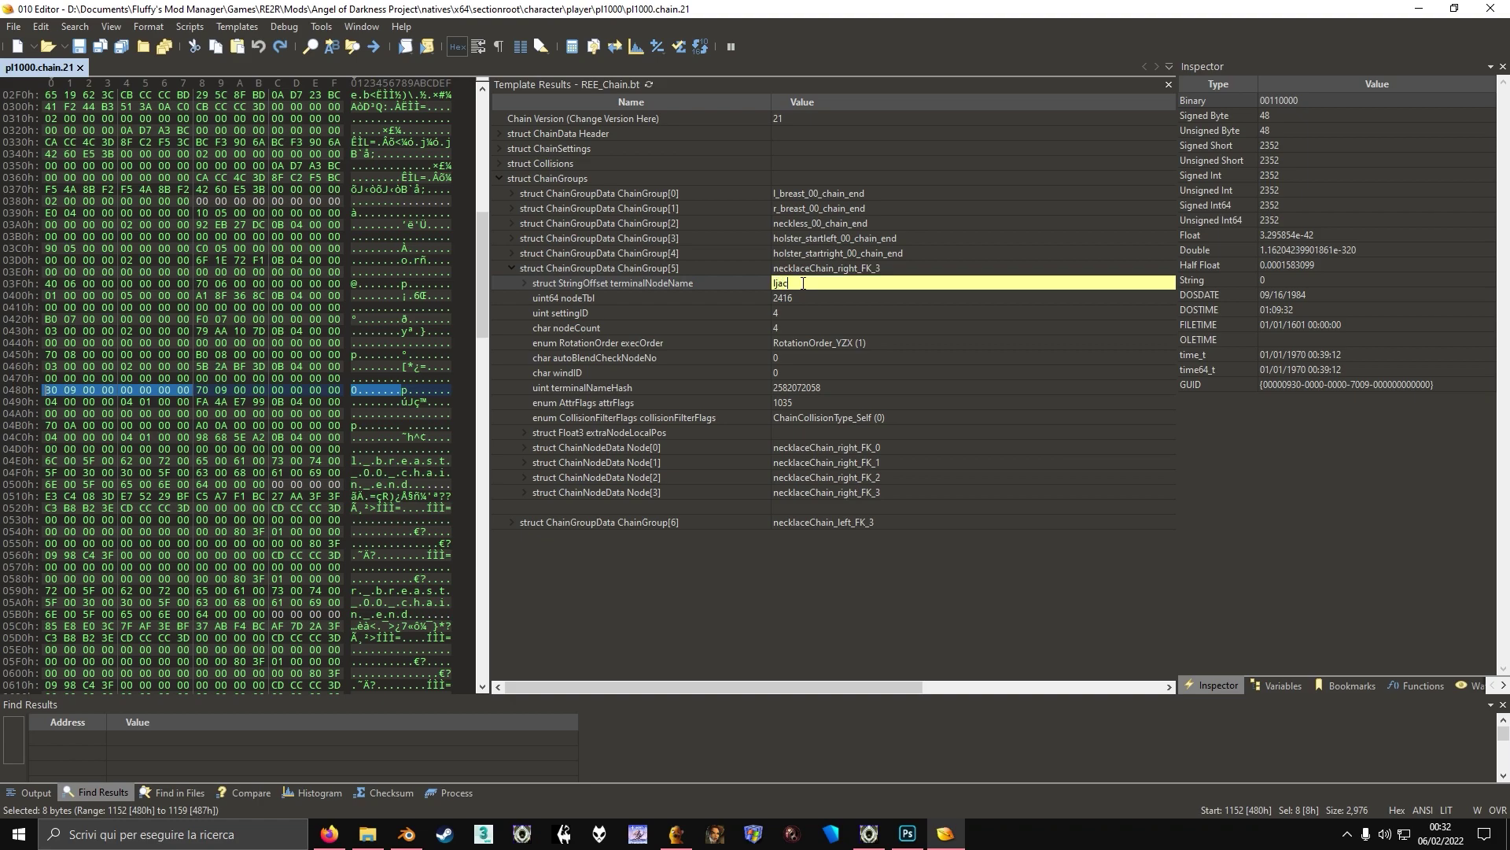
{"action": "type", "text": "ljacket_2"}
{"action": "key", "text": "Return"}
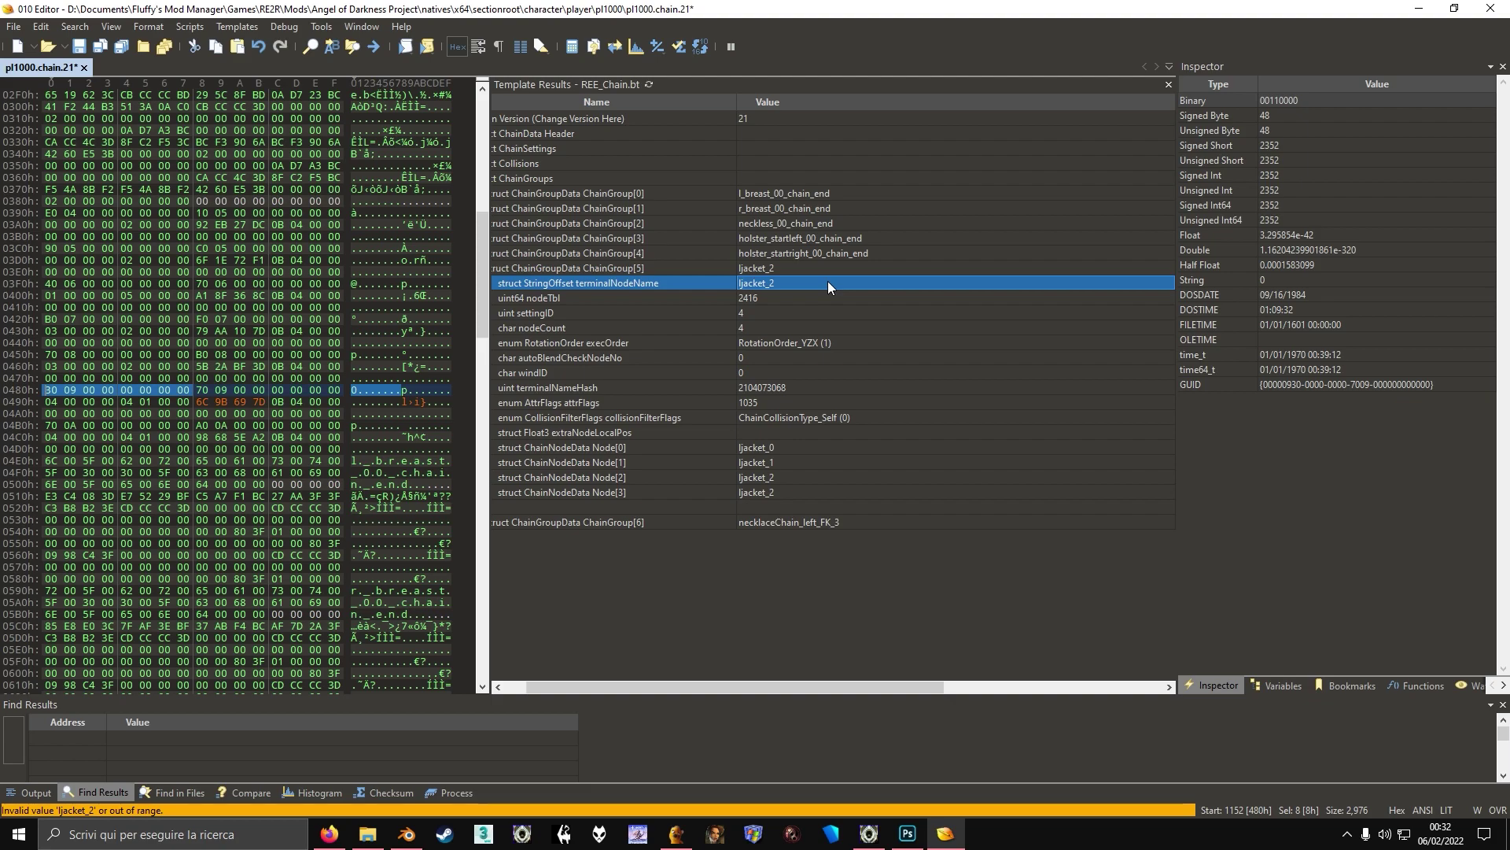
{"action": "left_click", "coordinate": [760, 325]}
{"action": "type", "text": "2"}
{"action": "key", "text": "Return"}
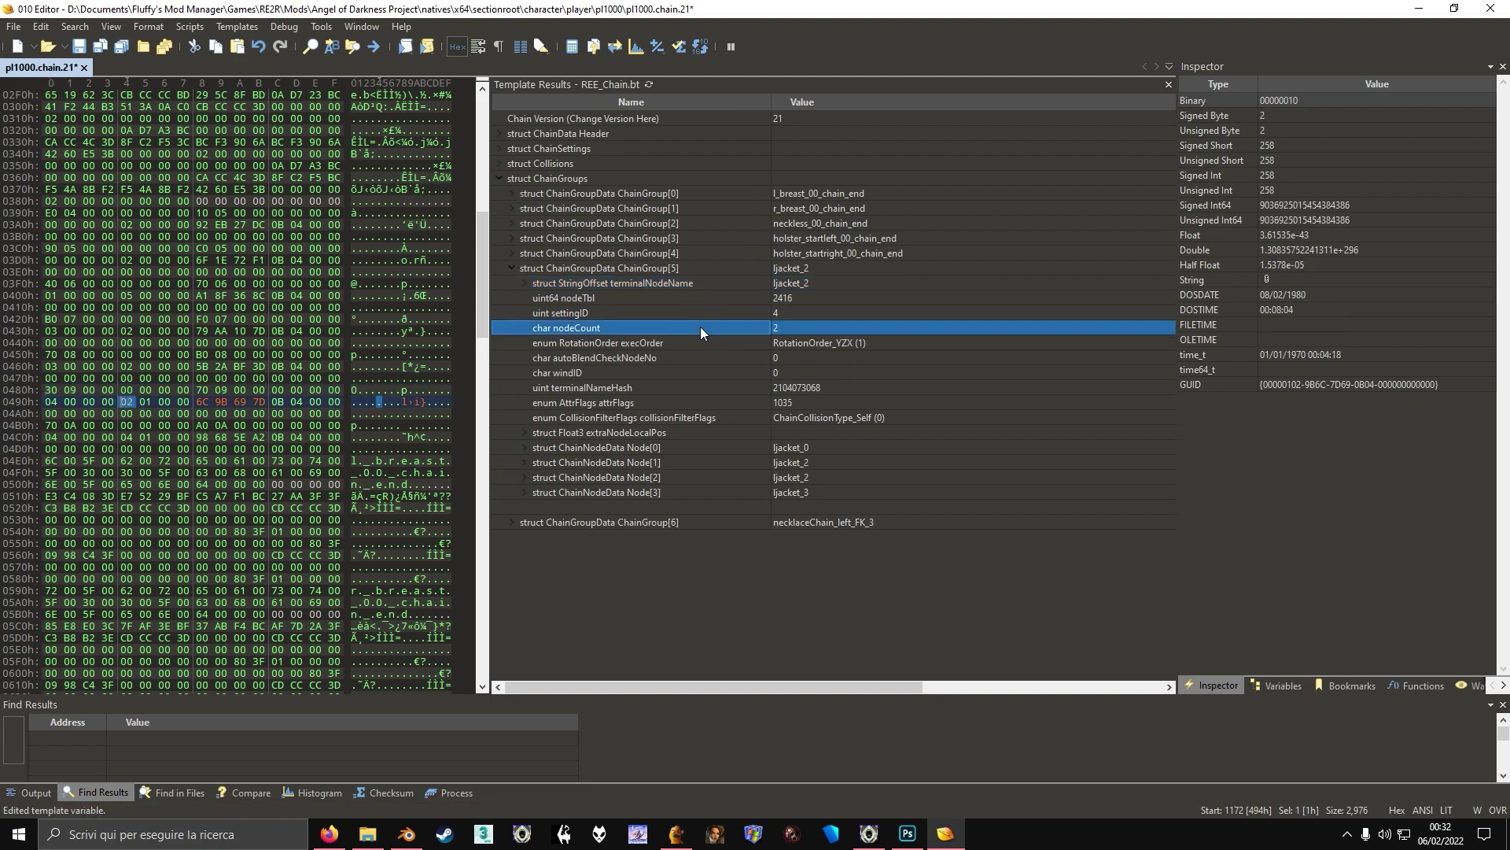
- Expand ChainGroup[6] and set its terminalNodeName to rjacket_2
{"action": "double_click", "coordinate": [682, 492]}
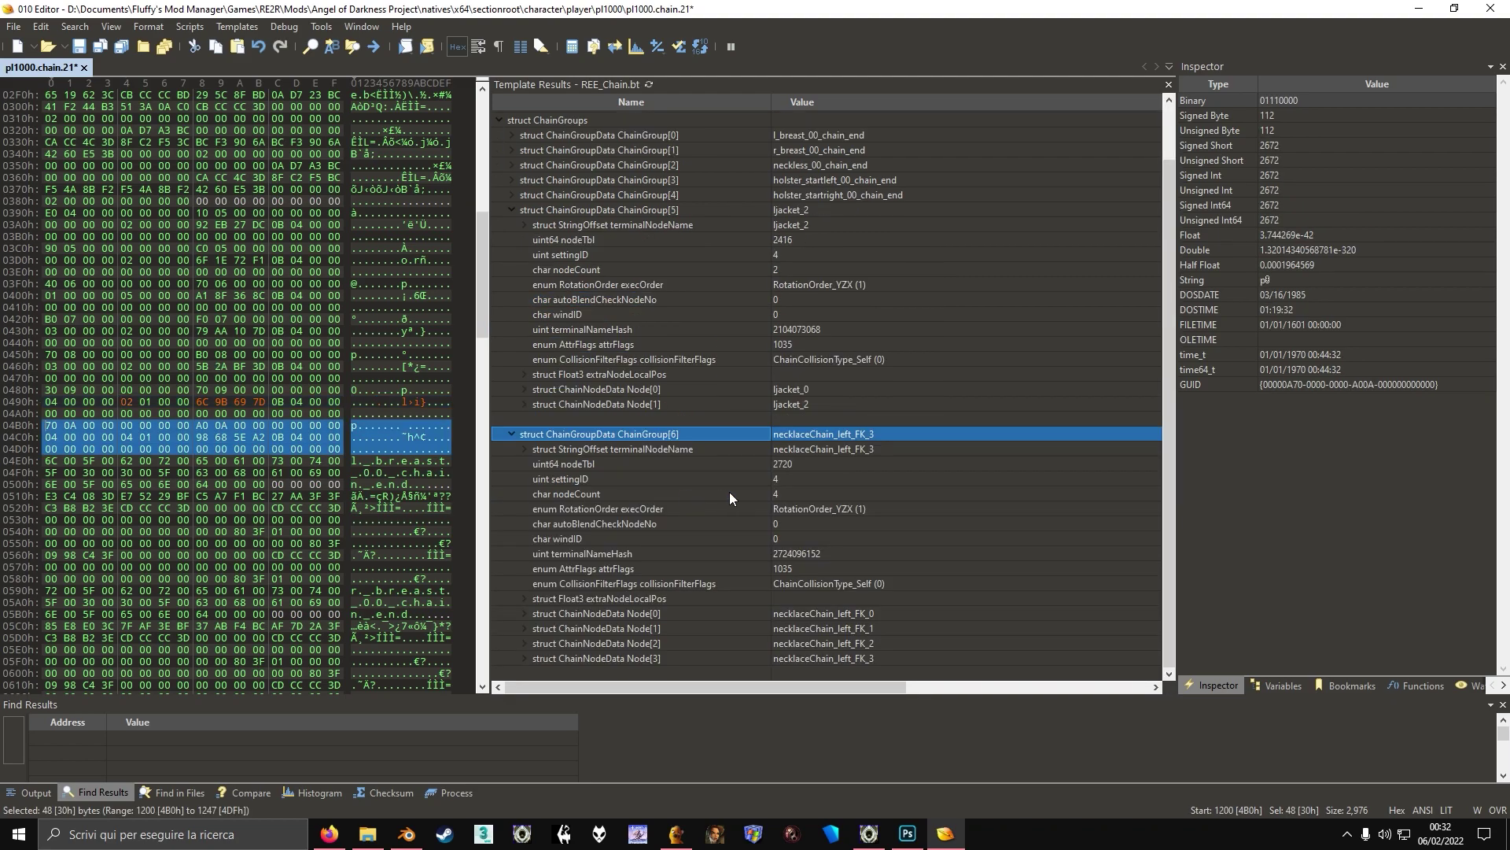
{"action": "left_click", "coordinate": [744, 505]}
{"action": "left_click", "coordinate": [807, 445]}
{"action": "left_click", "coordinate": [807, 445]}
{"action": "type", "text": "rjacket_"}
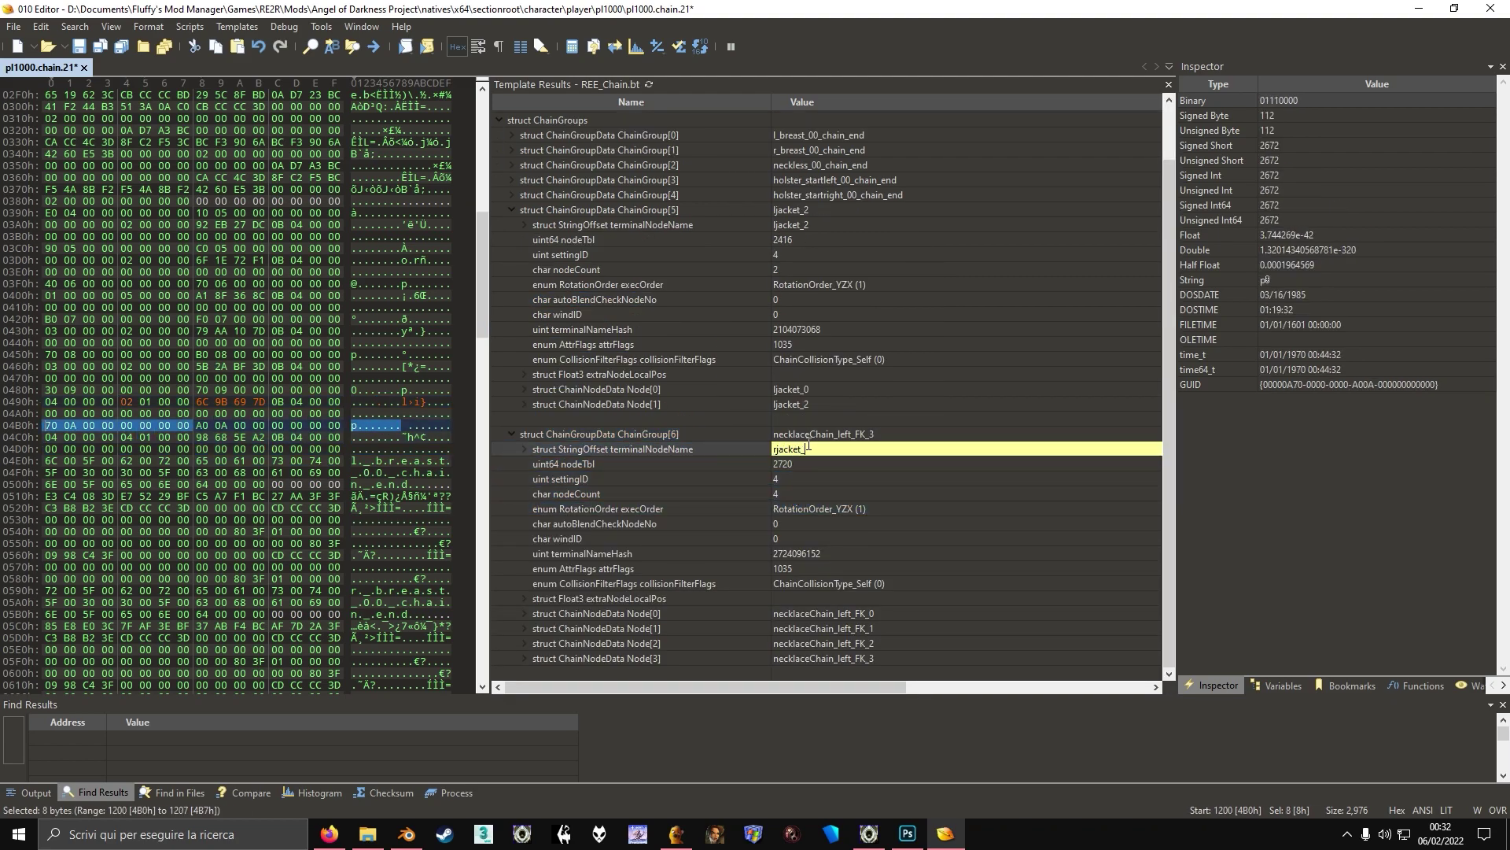
{"action": "type", "text": "2"}
{"action": "key", "text": "Return"}
- Set ChainGroup[6]'s nodeCount to 2 and re-run the chain template on the file
{"action": "left_click", "coordinate": [748, 489]}
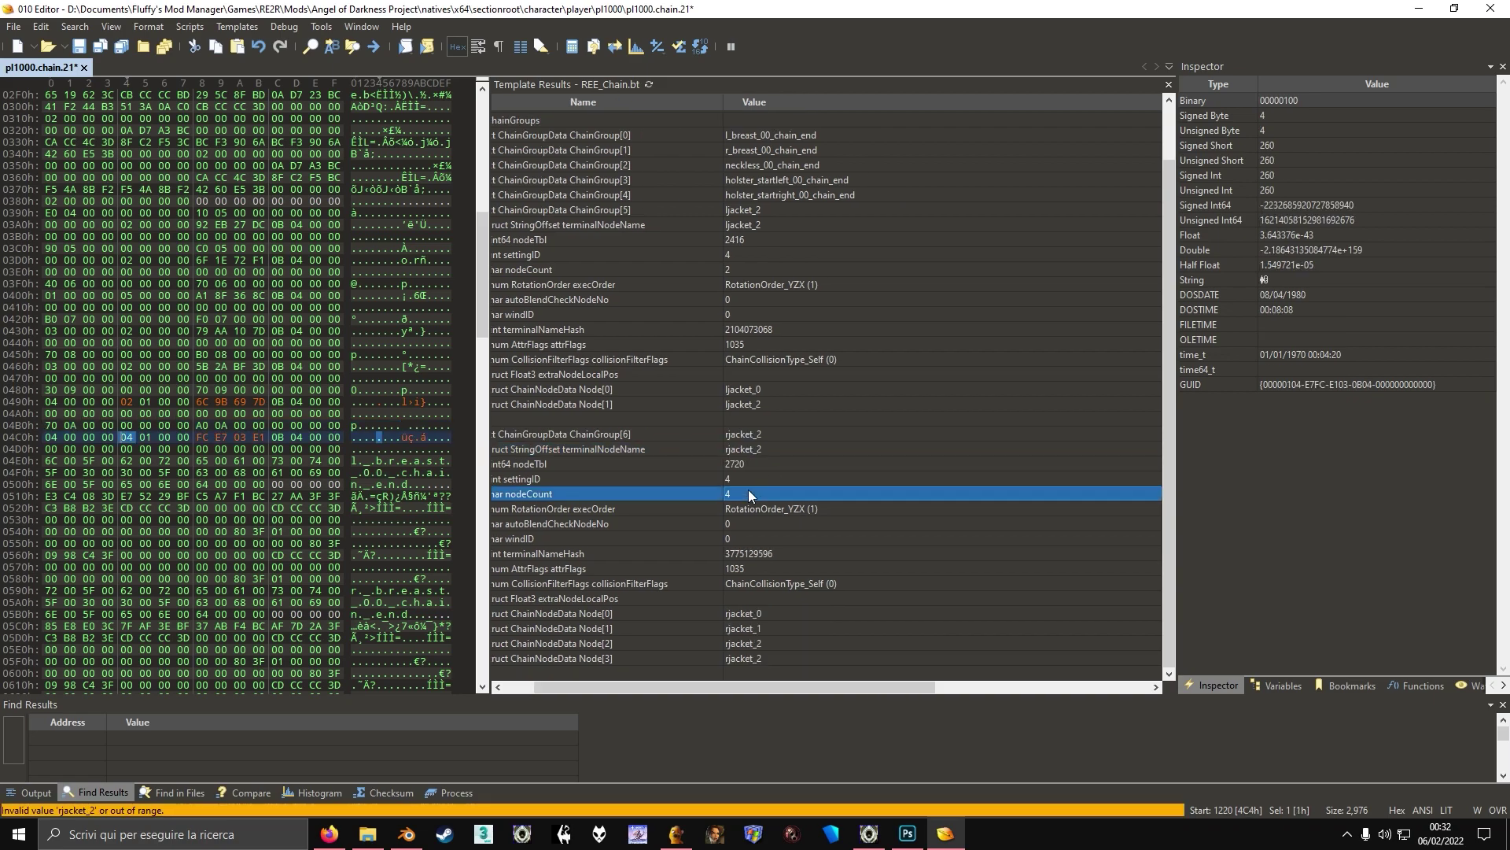
{"action": "left_click", "coordinate": [750, 491]}
{"action": "key", "text": "Return"}
{"action": "key", "text": "F5"}
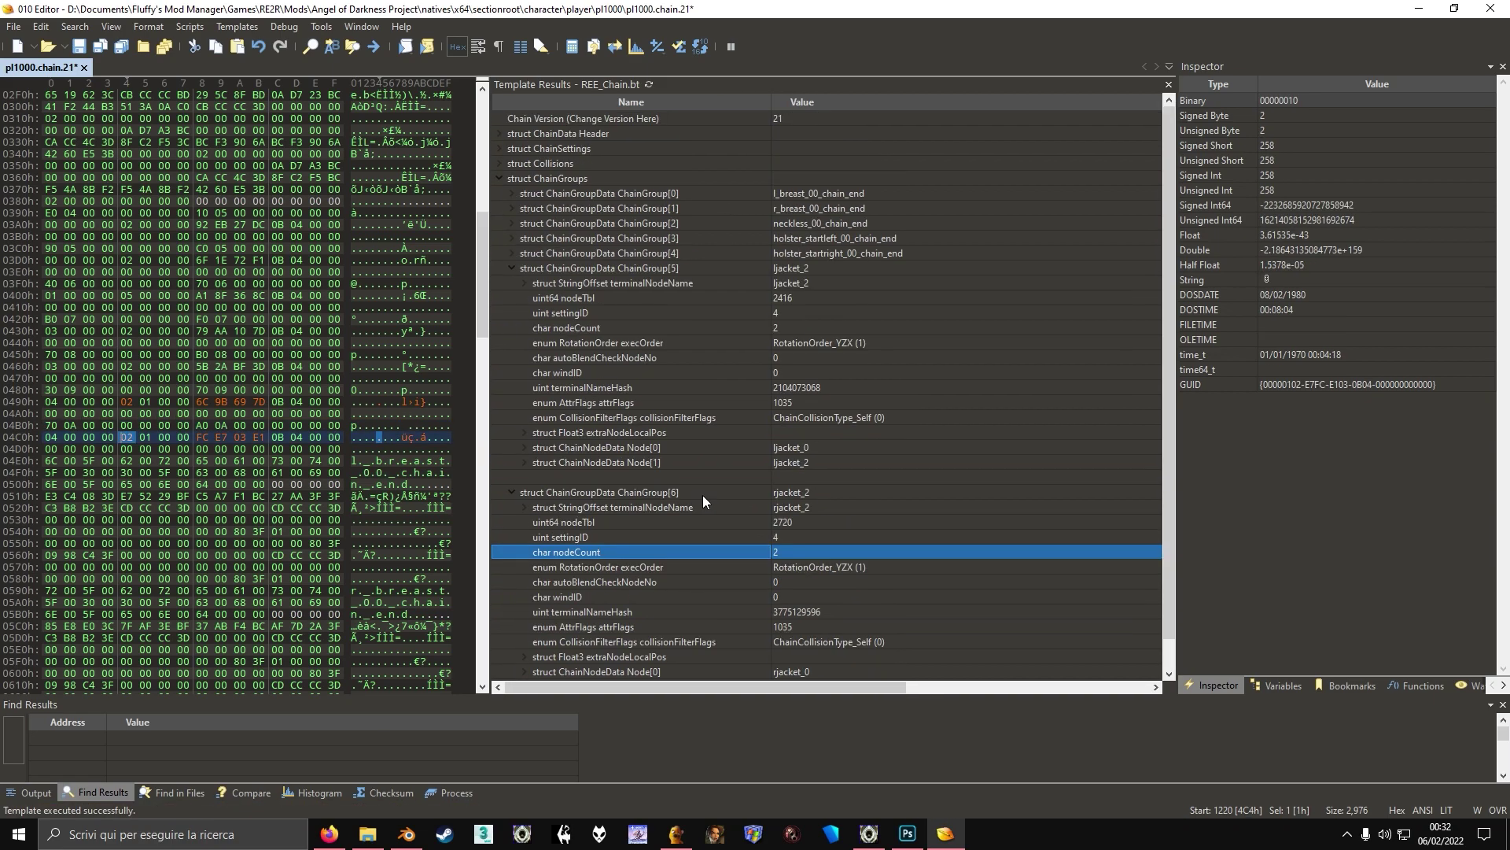
- Examine the remaining fields and node entries of ChainGroup[6] in the refreshed template results
{"action": "key", "text": "Down"}
{"action": "key", "text": "Down"}
{"action": "key", "text": "Down"}
{"action": "key", "text": "Down"}
{"action": "key", "text": "Down"}
{"action": "key", "text": "Down"}
{"action": "key", "text": "Down"}
{"action": "key", "text": "Down"}
{"action": "key", "text": "Down"}
{"action": "key", "text": "Down"}
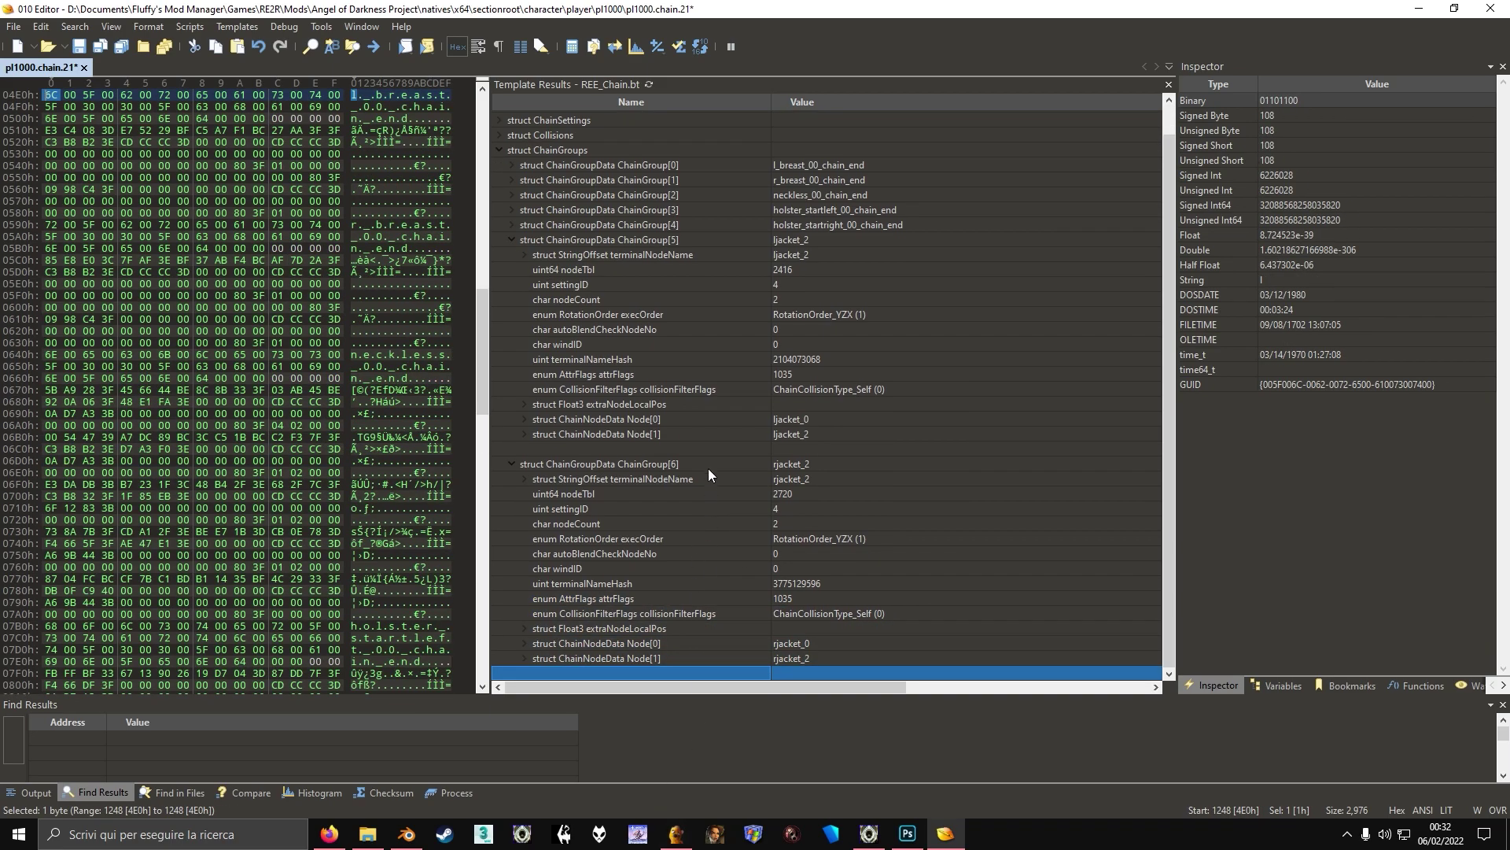
- Set angleLimitRad to 0 for ChainNodeData Node[0] (ljacket_0) in ChainGroup[5]
{"action": "double_click", "coordinate": [679, 419]}
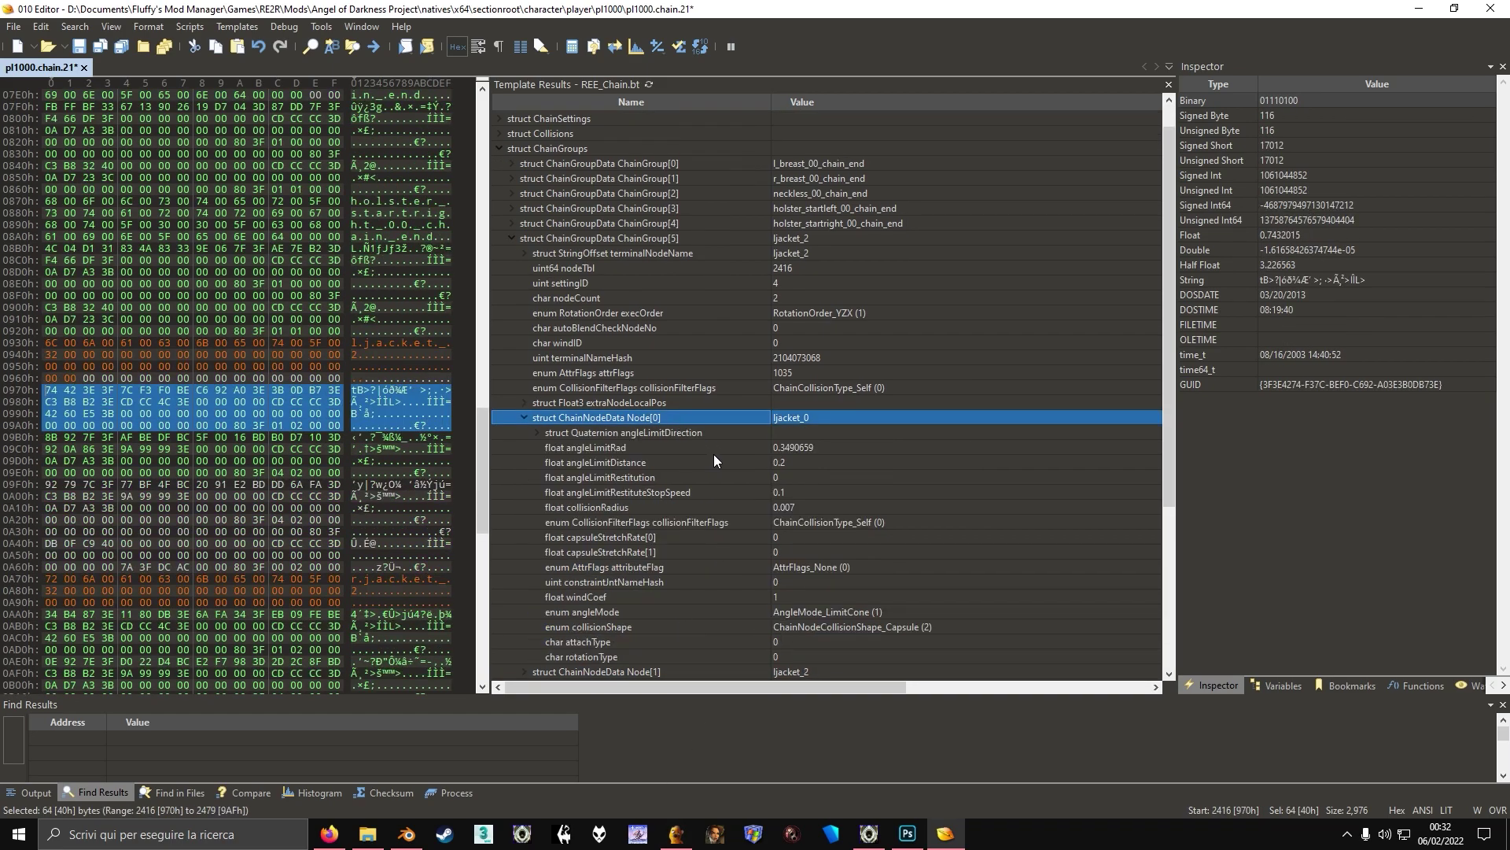
{"action": "scroll", "coordinate": [1164, 460], "scroll_direction": "down", "scroll_amount": 2}
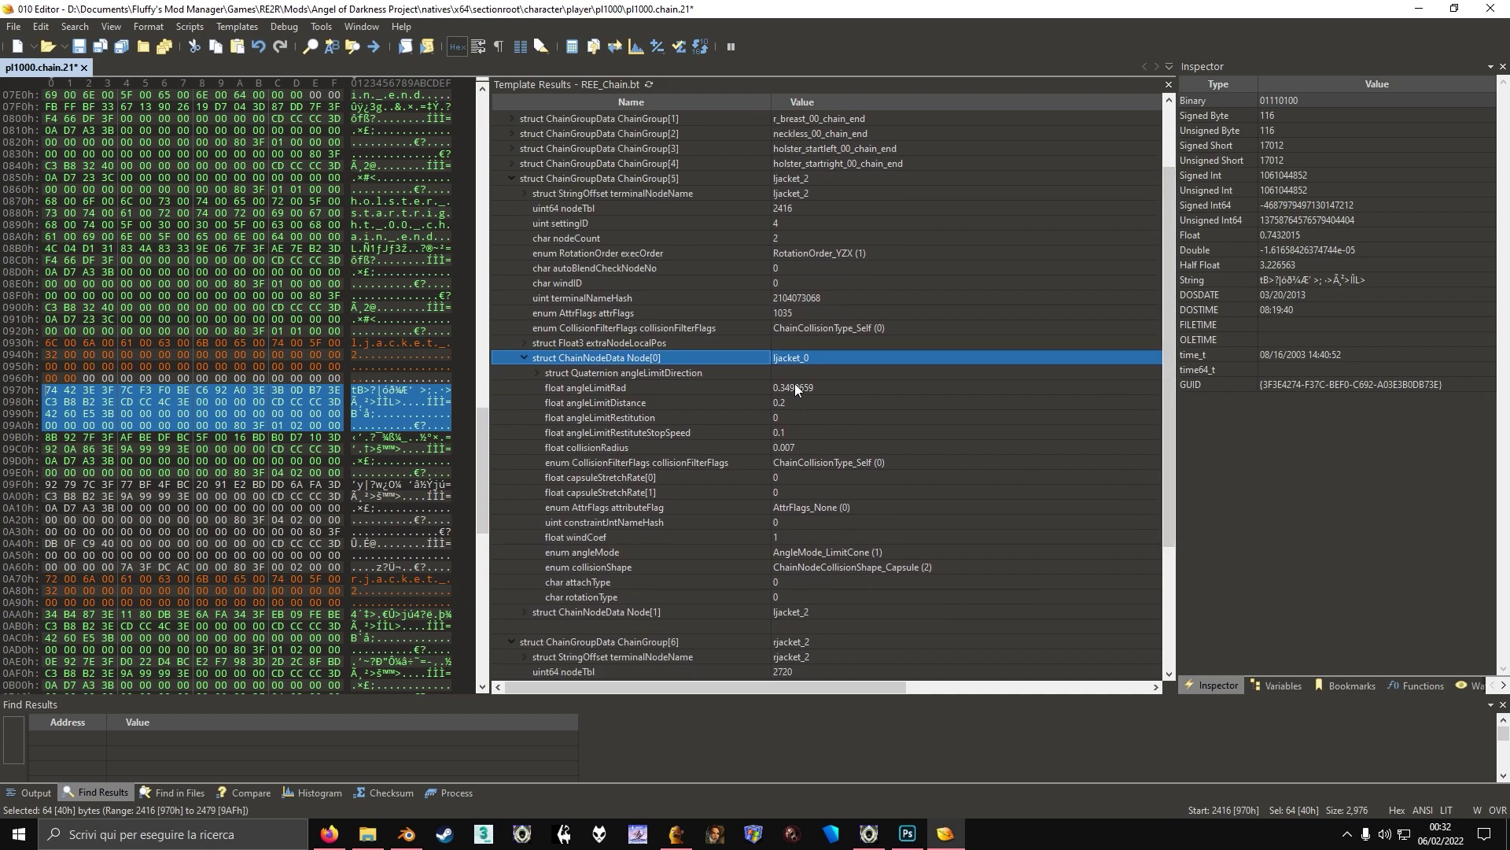
{"action": "left_click", "coordinate": [795, 385]}
{"action": "left_click", "coordinate": [795, 384]}
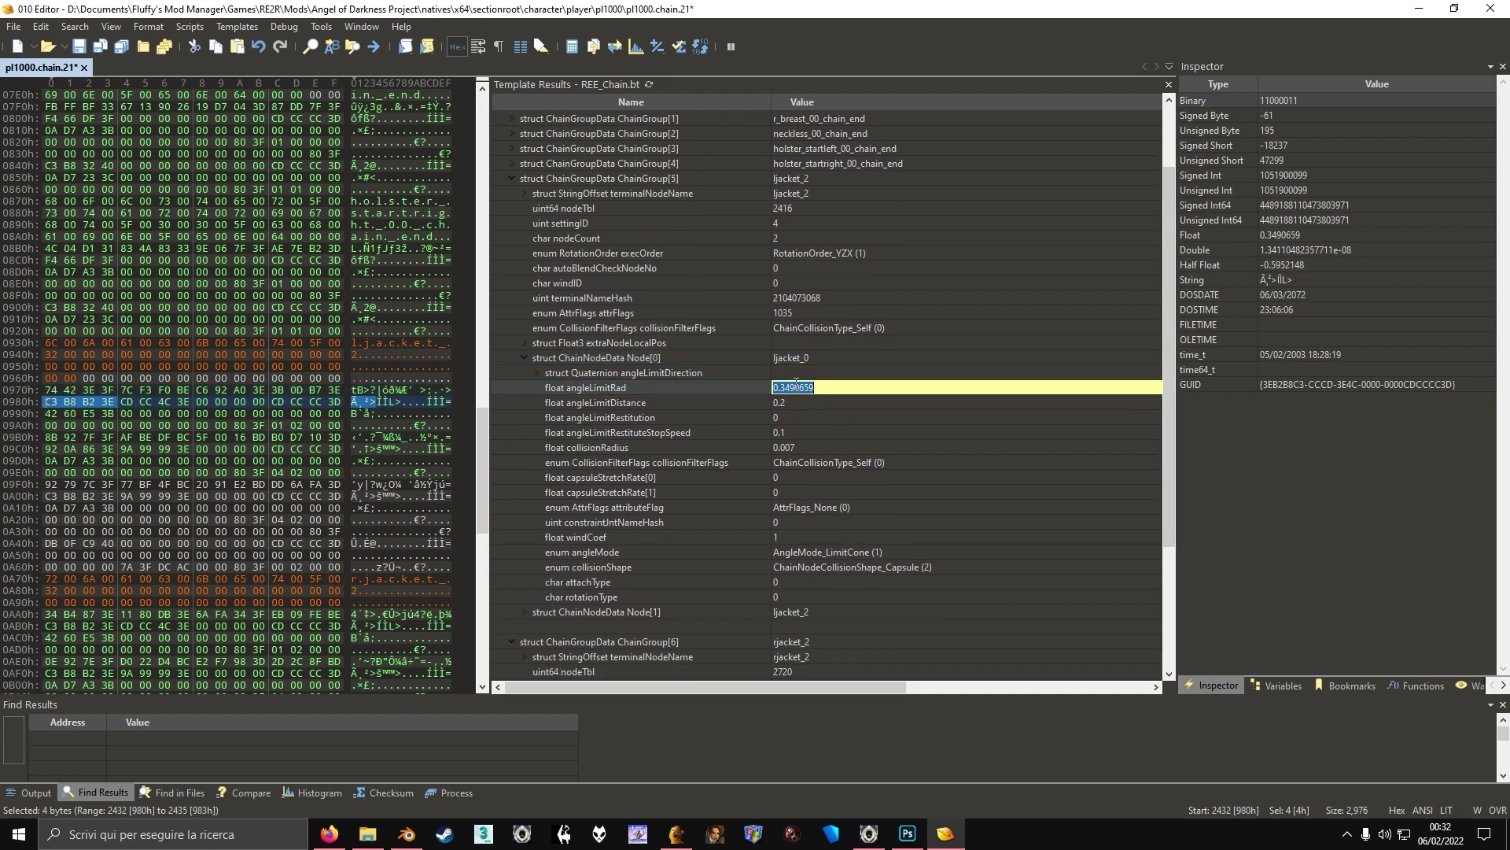
{"action": "type", "text": "0"}
{"action": "key", "text": "Return"}
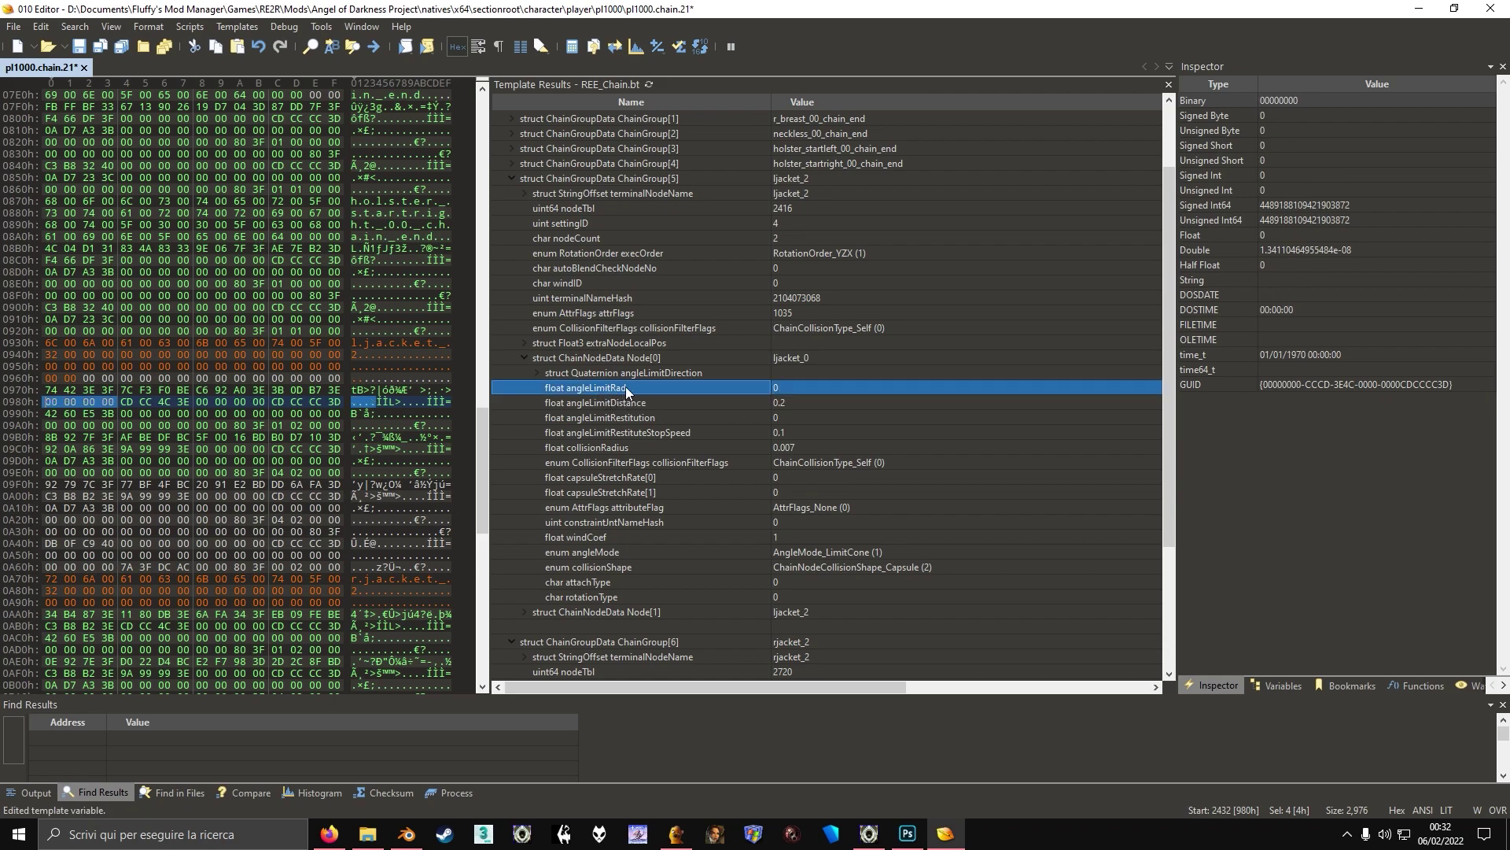
- Set angleLimitRad to 0 for ChainNodeData Node[1] (ljacket_2) in ChainGroup[5] and collapse both of the group's nodes
{"action": "double_click", "coordinate": [612, 362]}
{"action": "double_click", "coordinate": [598, 436]}
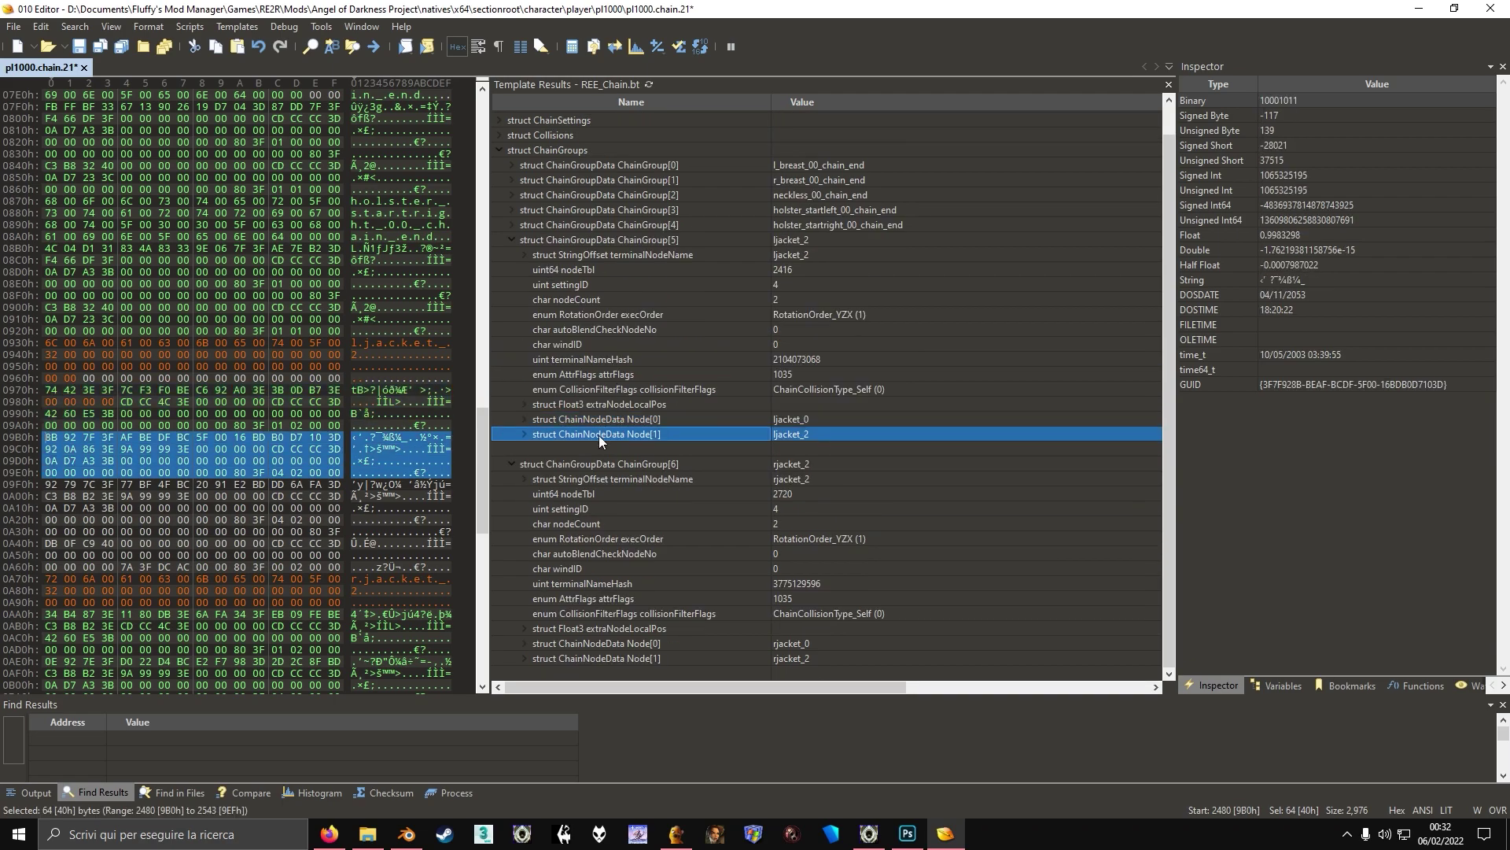
{"action": "left_click", "coordinate": [780, 462]}
{"action": "type", "text": "0"}
{"action": "key", "text": "Return"}
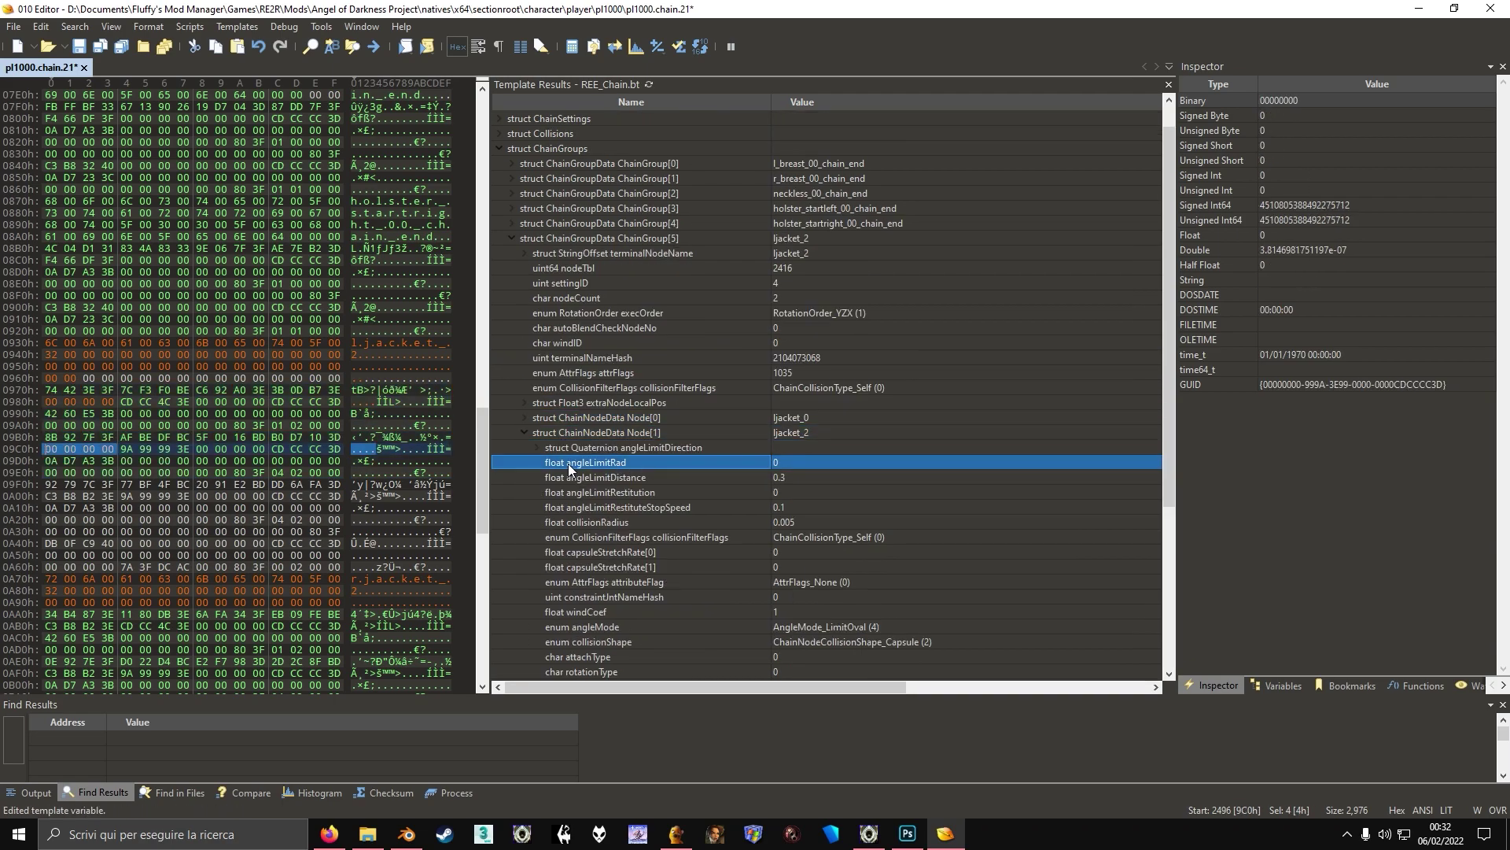
{"action": "double_click", "coordinate": [604, 433]}
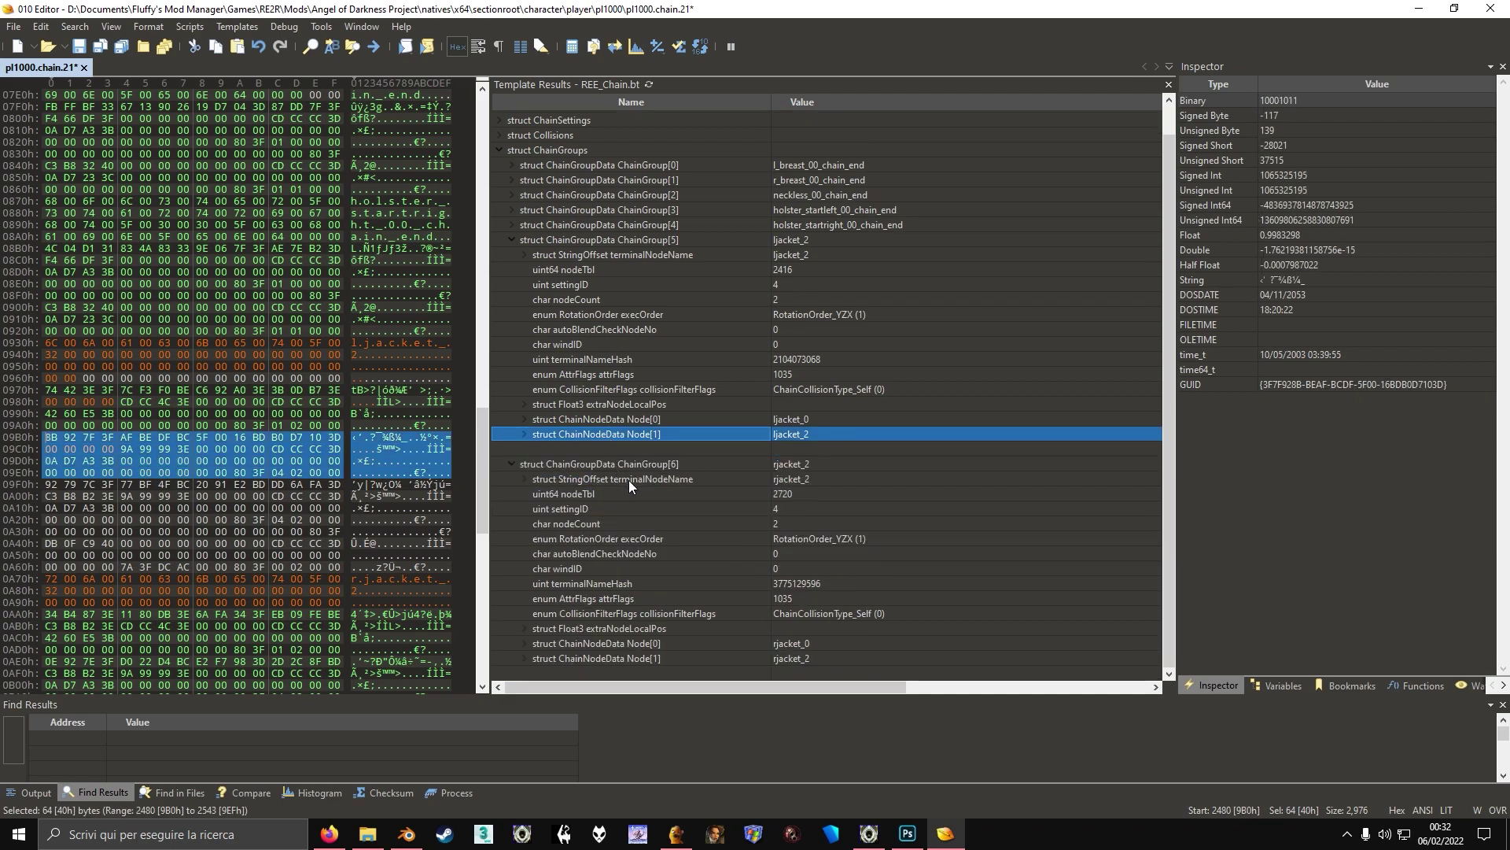
- Set angleLimitRad to 0 for ChainNodeData Node[0] (rjacket_0) in ChainGroup[6] and collapse the node
{"action": "double_click", "coordinate": [695, 643]}
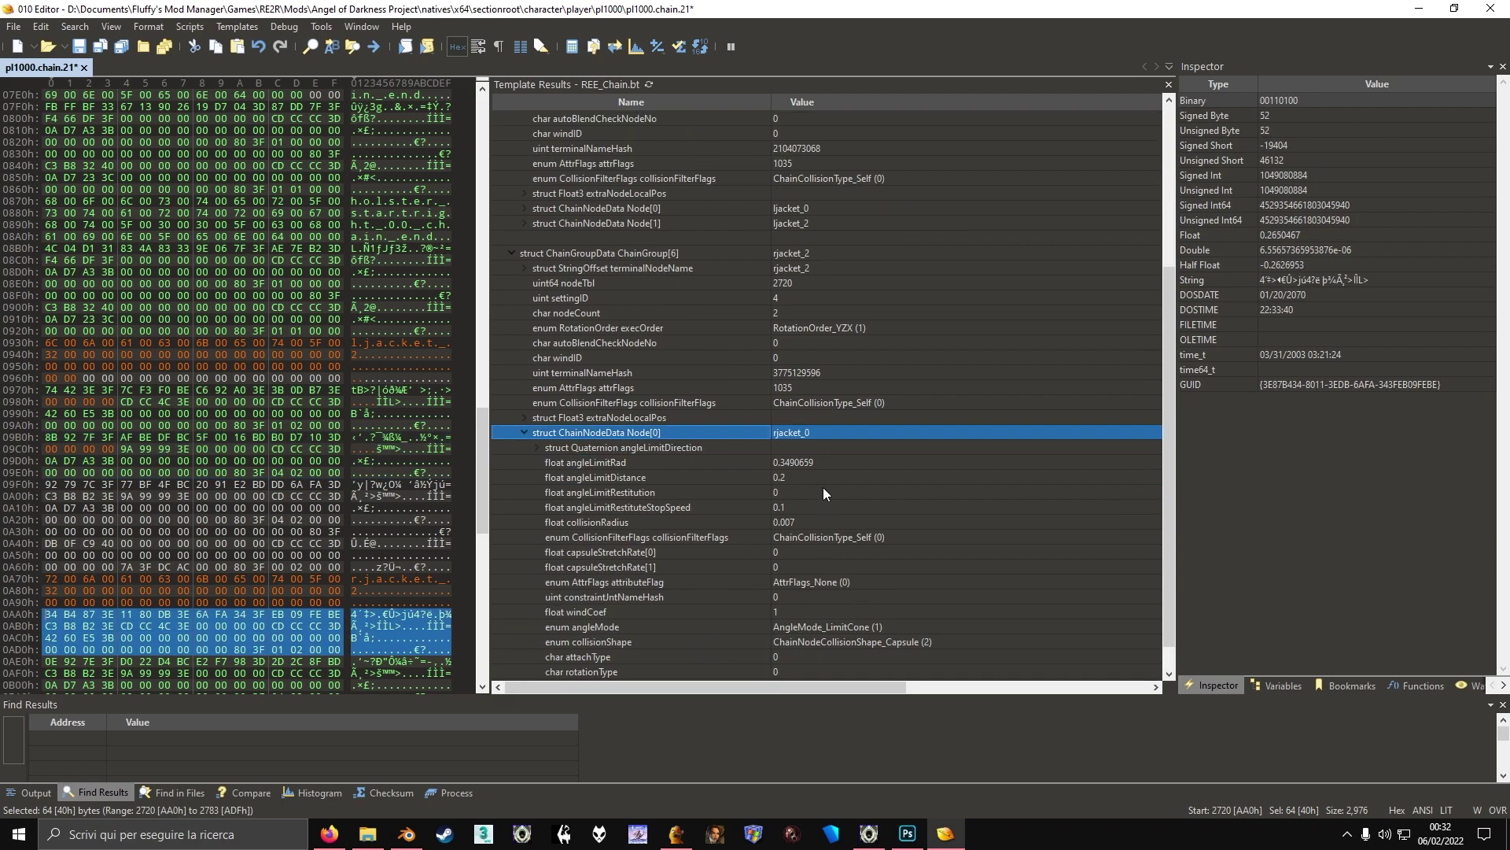
{"action": "left_click", "coordinate": [810, 461]}
{"action": "double_click", "coordinate": [716, 435]}
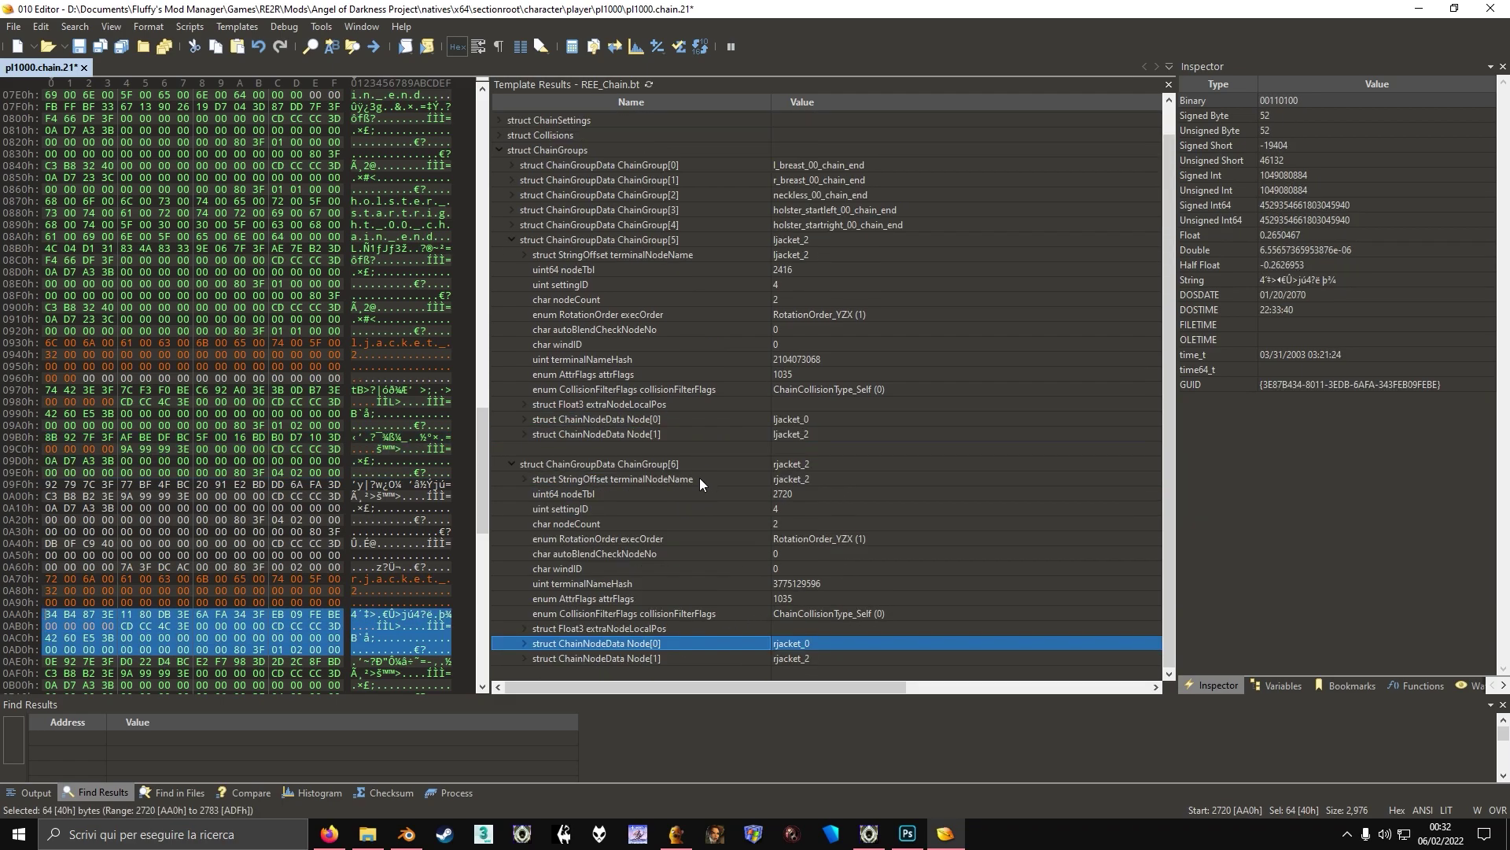
- Set angleLimitRad to 0 for ChainNodeData Node[1] (rjacket_2) in ChainGroup[6] and save the chain file
{"action": "double_click", "coordinate": [677, 660]}
{"action": "left_click", "coordinate": [775, 462]}
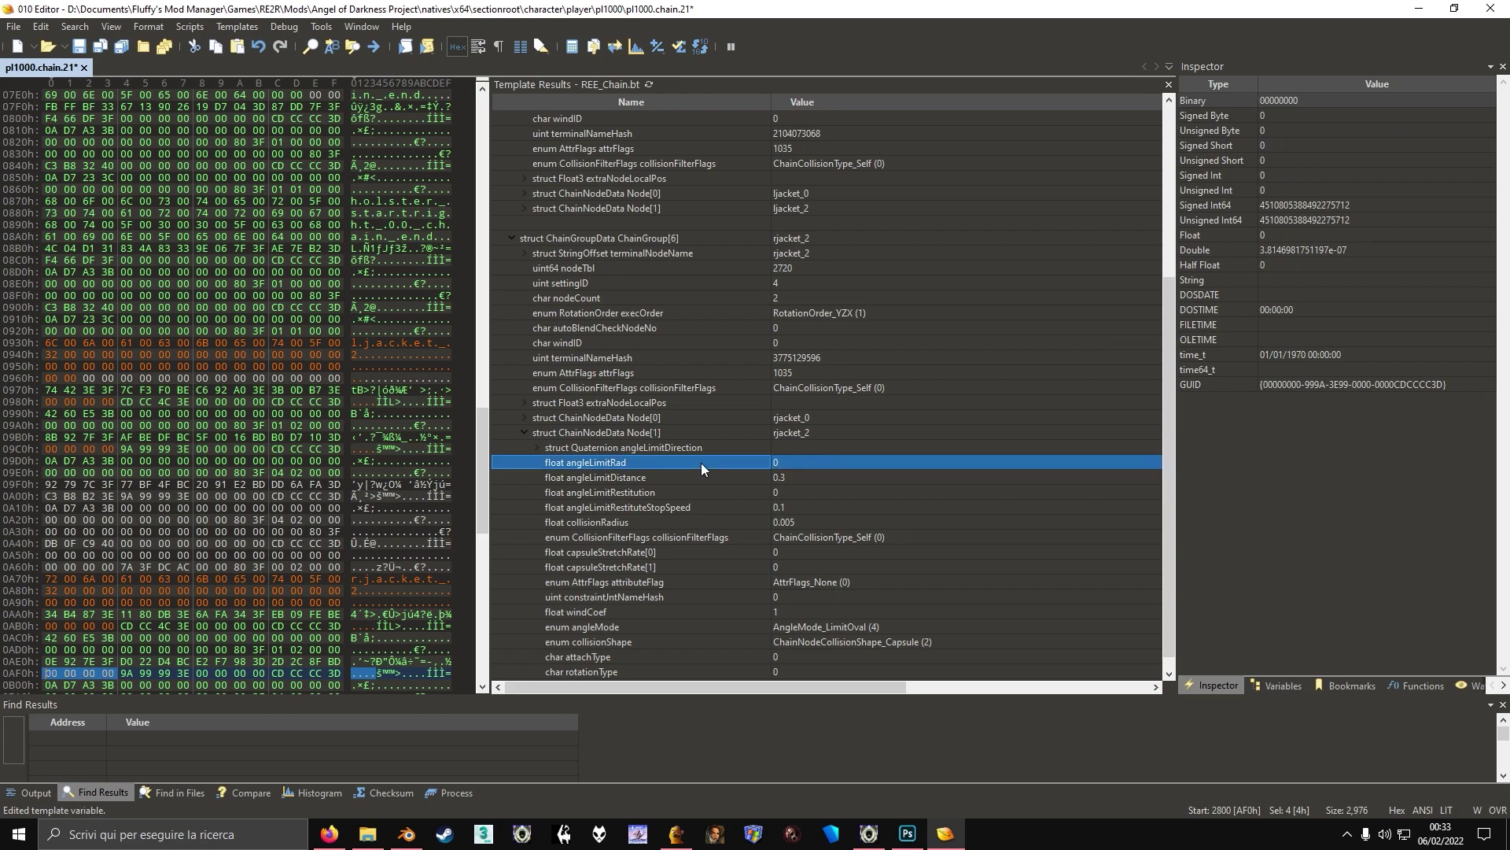
{"action": "key", "text": "ctrl+s"}
- Switch to Fluffy Manager 5000, enable the Angel of Darkness Project mod, and launch the game
{"action": "left_click", "coordinate": [676, 834]}
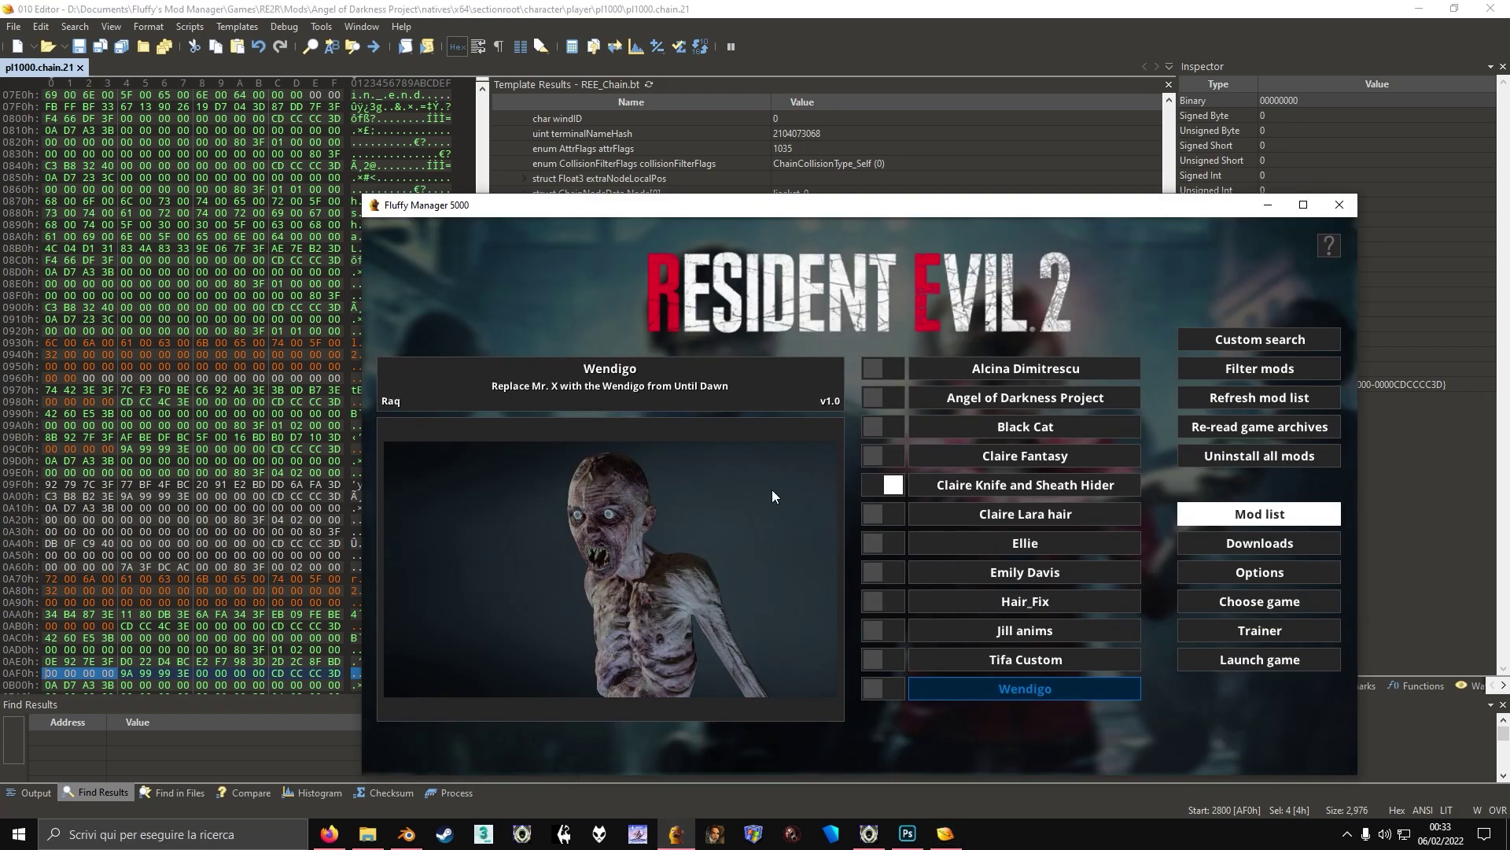
{"action": "left_click", "coordinate": [875, 400]}
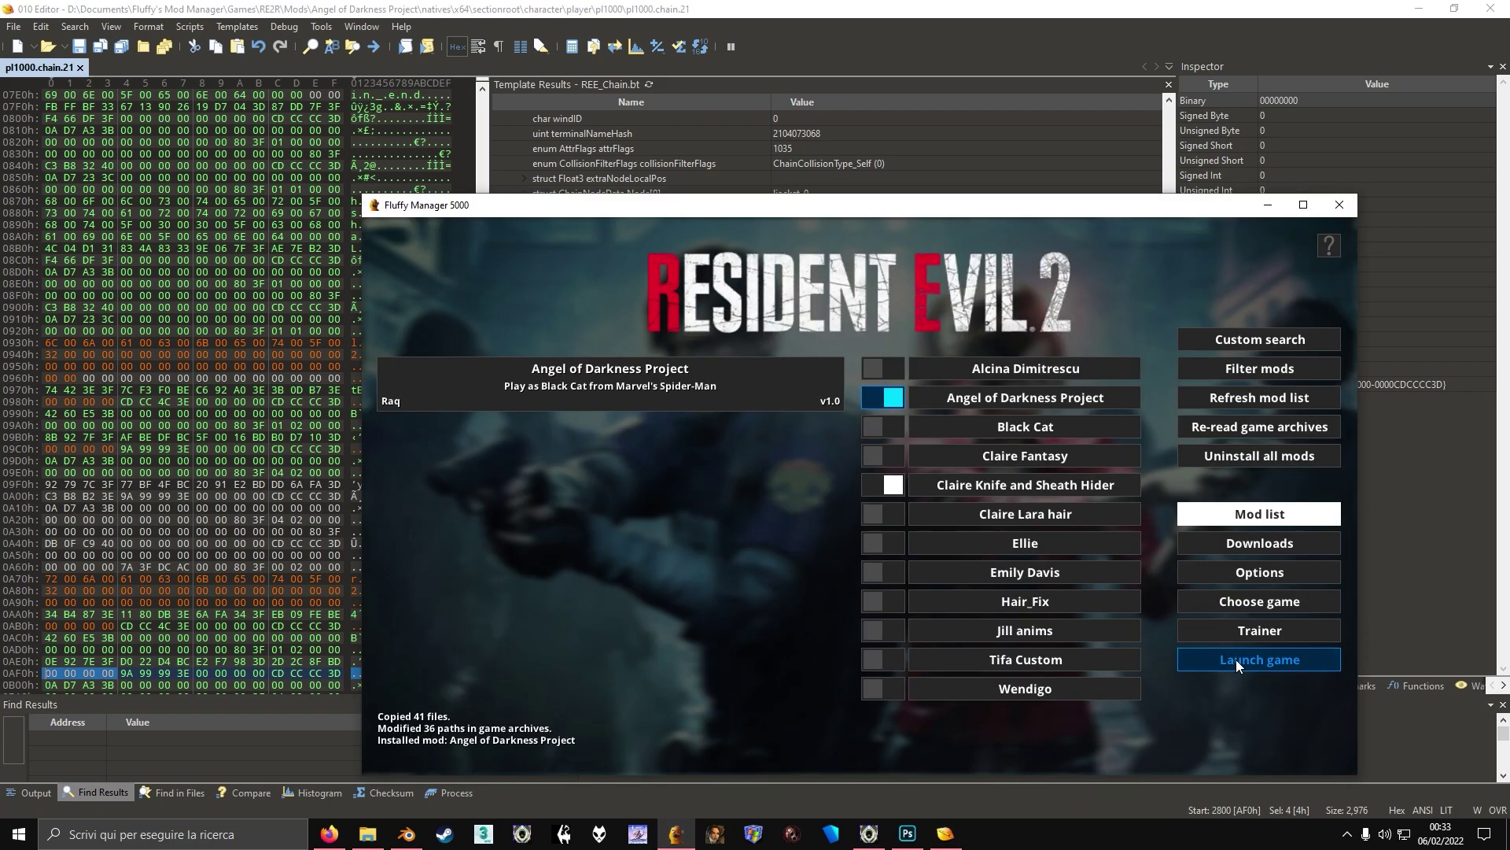
{"action": "left_click", "coordinate": [1231, 656]}
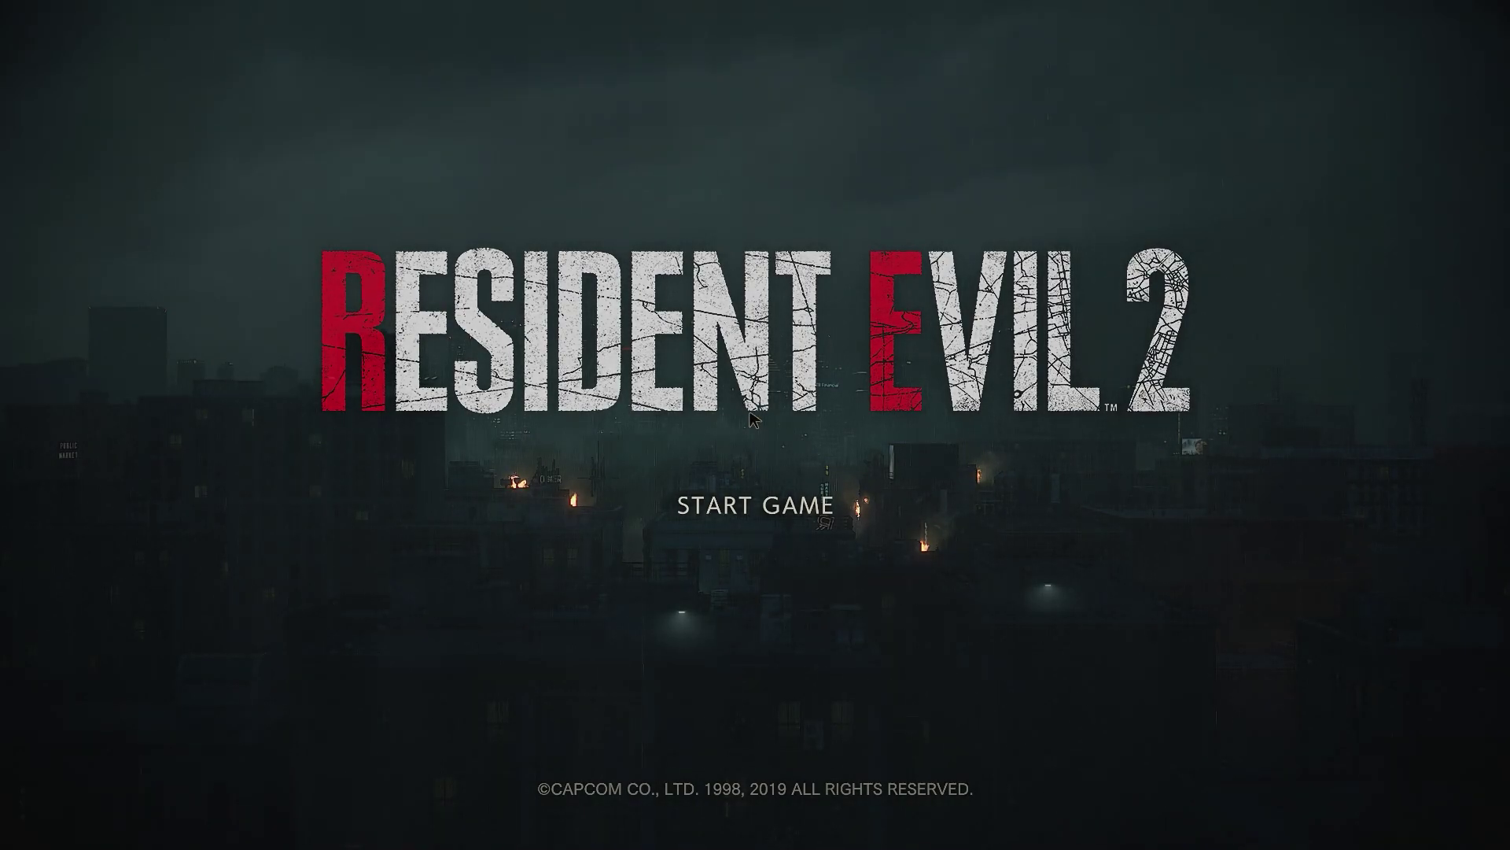
- Enter Resident Evil 2 and examine the jacket's movement on the Claire (Jacket) model in the bonus content
{"action": "left_click", "coordinate": [747, 414]}
{"action": "left_click", "coordinate": [232, 309]}
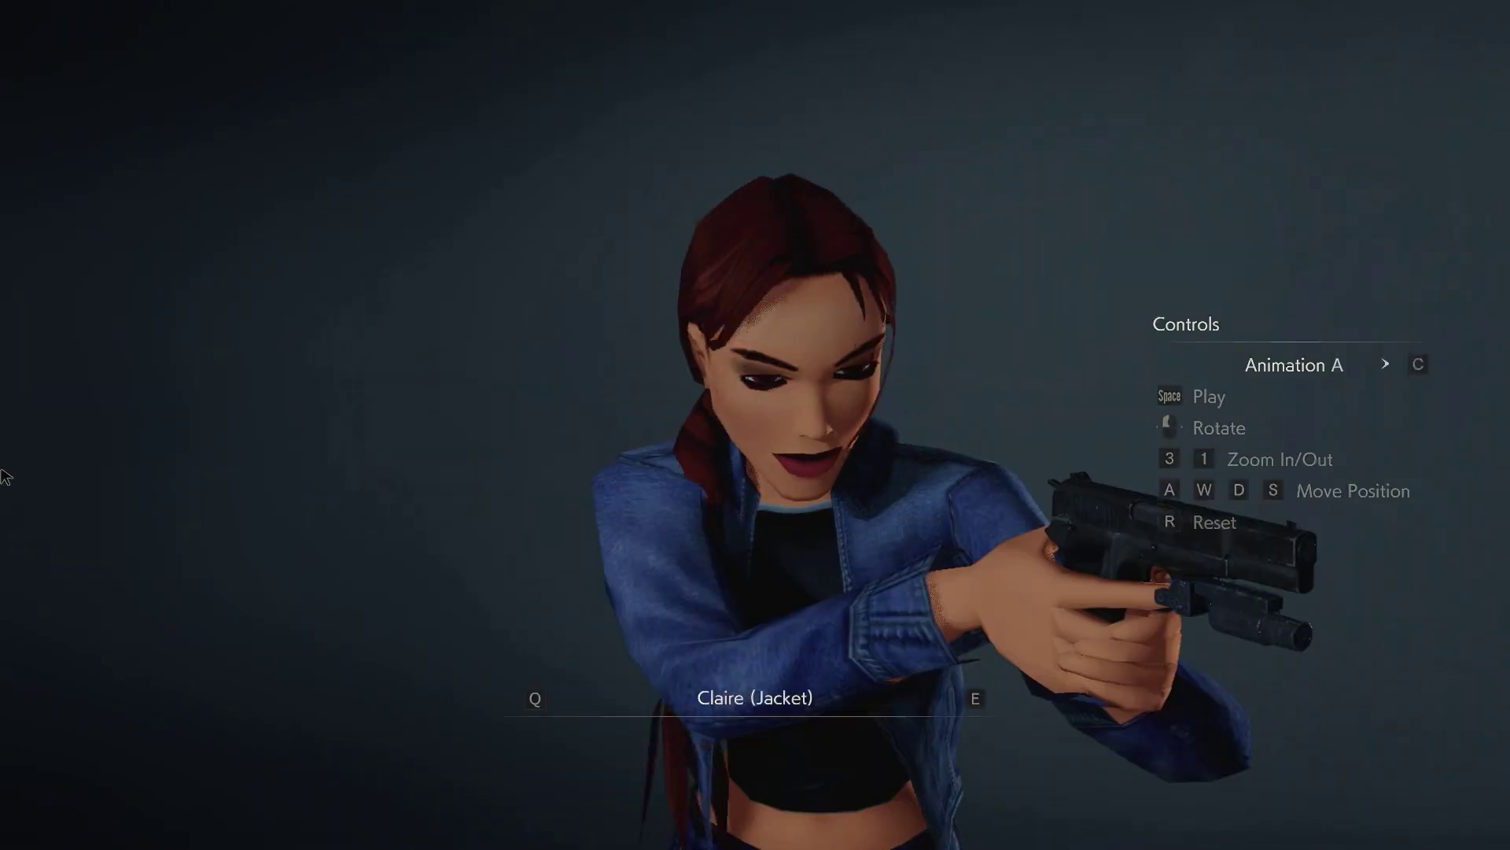
- Leave the model viewer, return to the main menu, and exit the game to Fluffy Manager 5000
{"action": "right_click", "coordinate": [3, 471]}
{"action": "right_click", "coordinate": [342, 453]}
{"action": "right_click", "coordinate": [346, 466]}
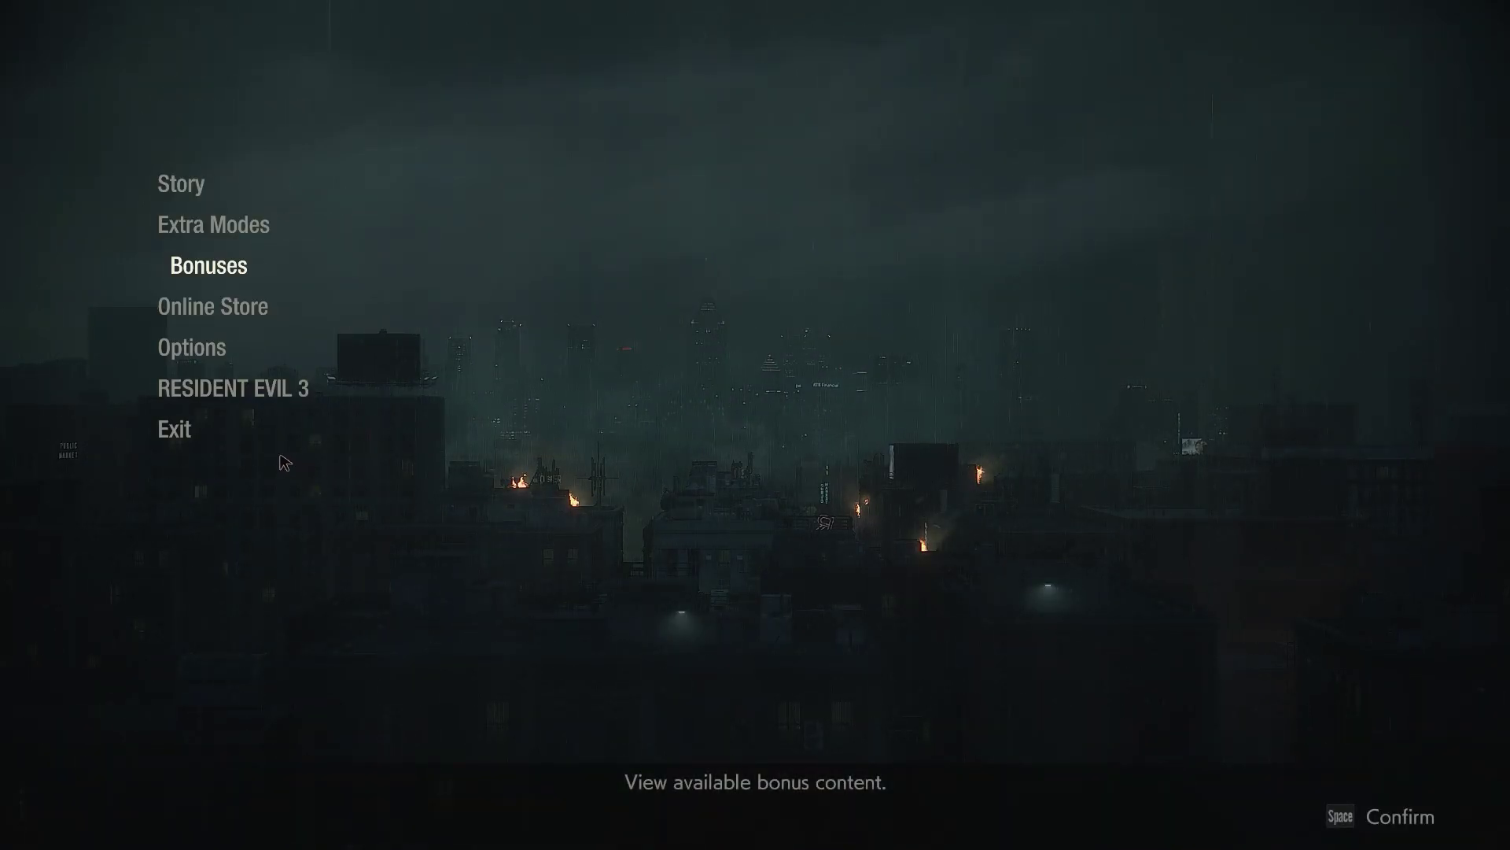
{"action": "left_click", "coordinate": [240, 438]}
{"action": "left_click", "coordinate": [690, 437]}
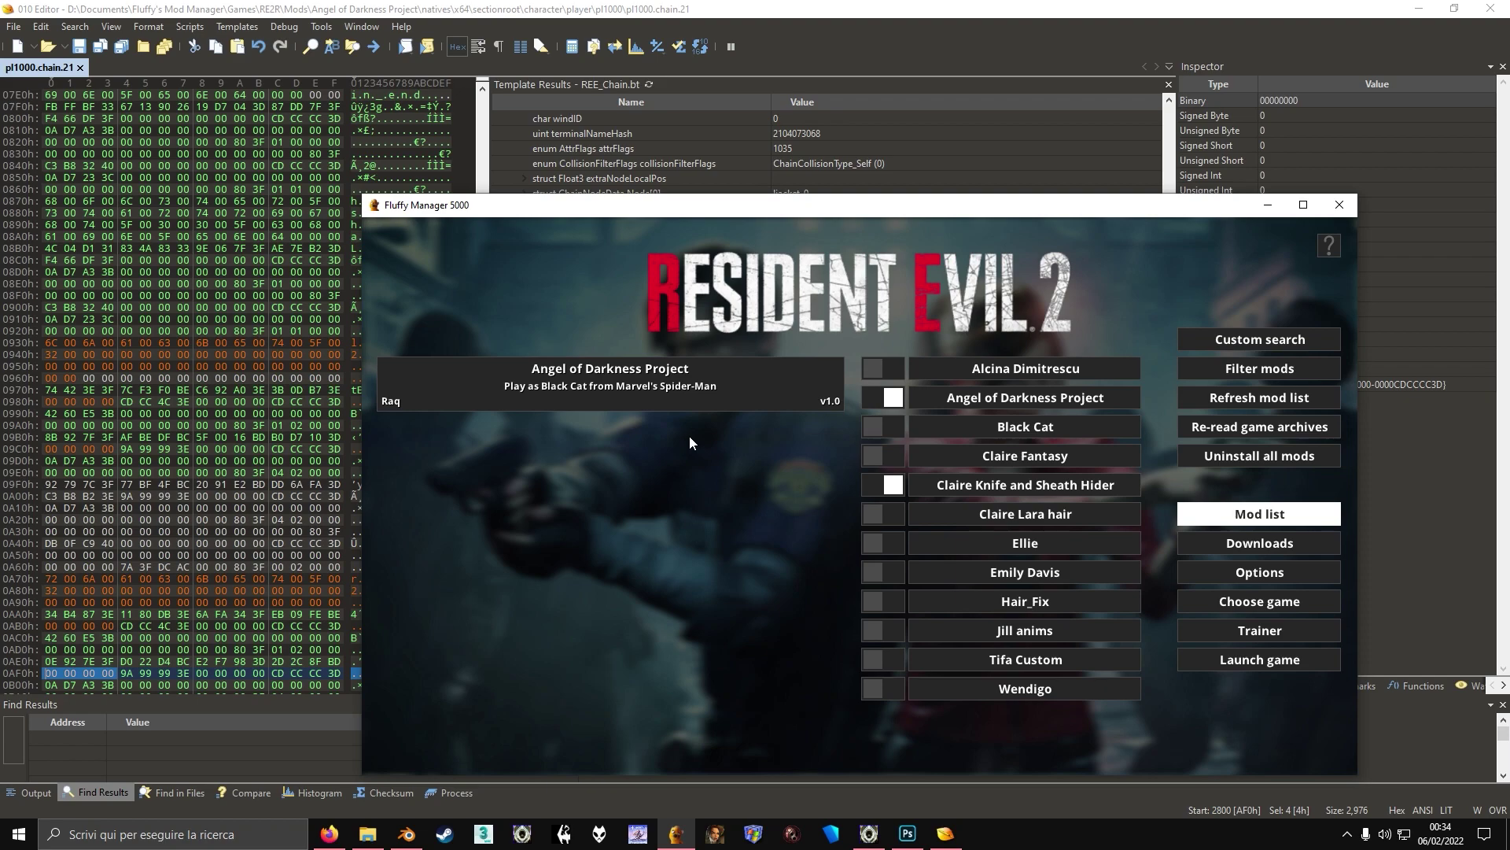